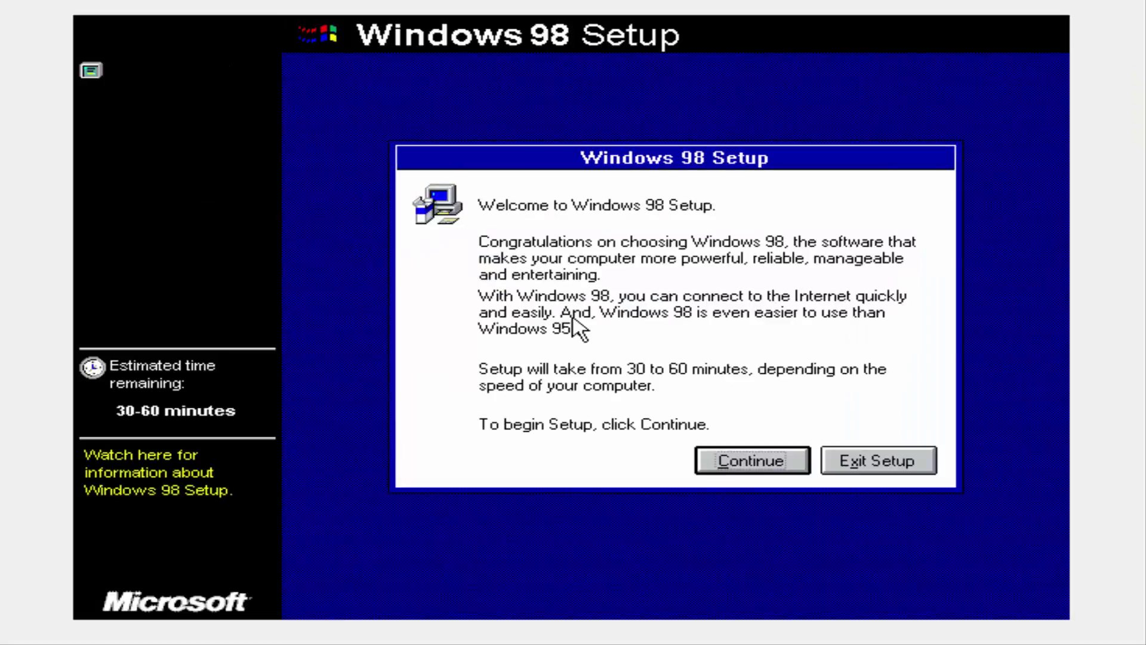
# Begin Windows 98 Setup with safe recovery kept on and accept the licence agreement.
pyautogui.press('Return')
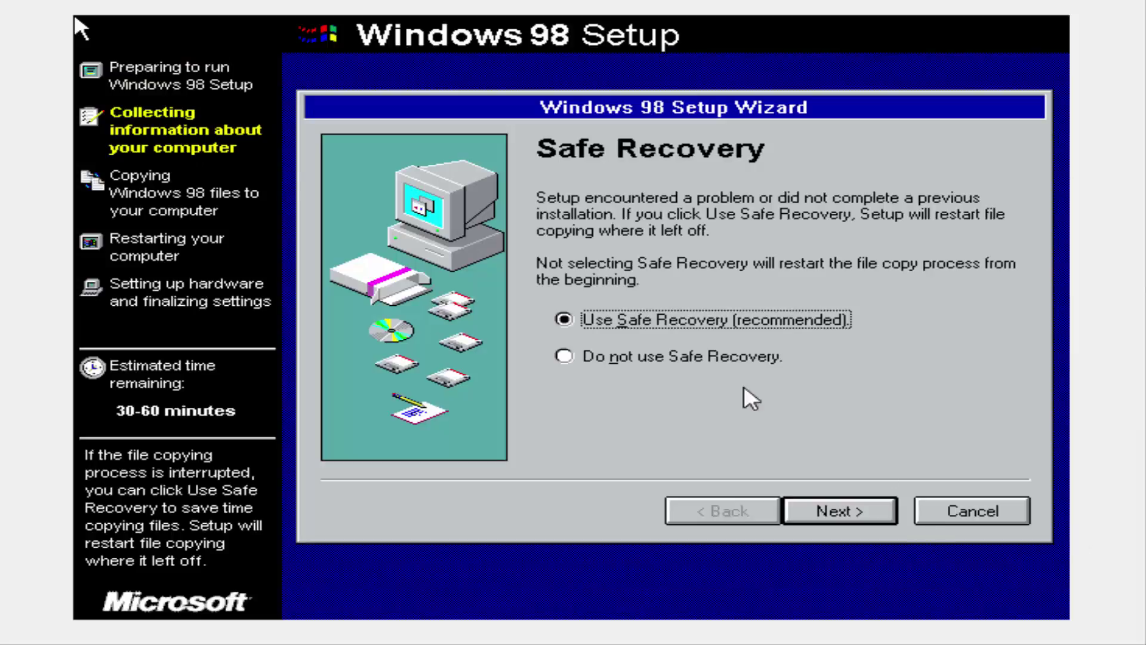
pyautogui.click(882, 516)
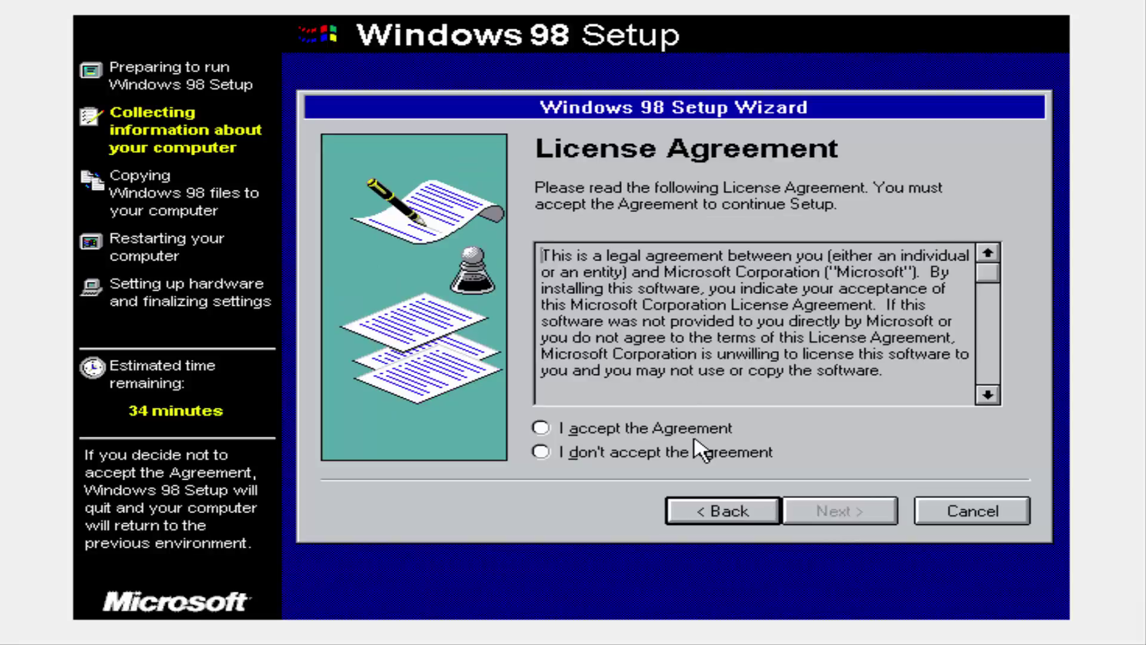
pyautogui.click(713, 429)
pyautogui.click(832, 510)
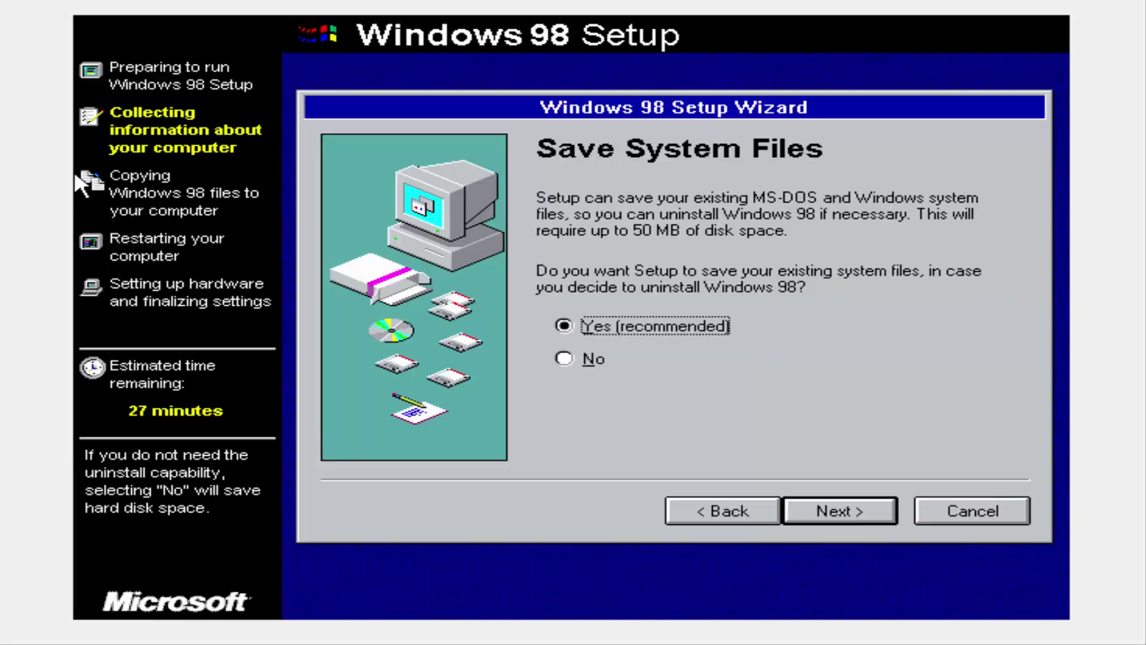
# Skip saving the existing system files and keep the default computer identification.
pyautogui.click(588, 361)
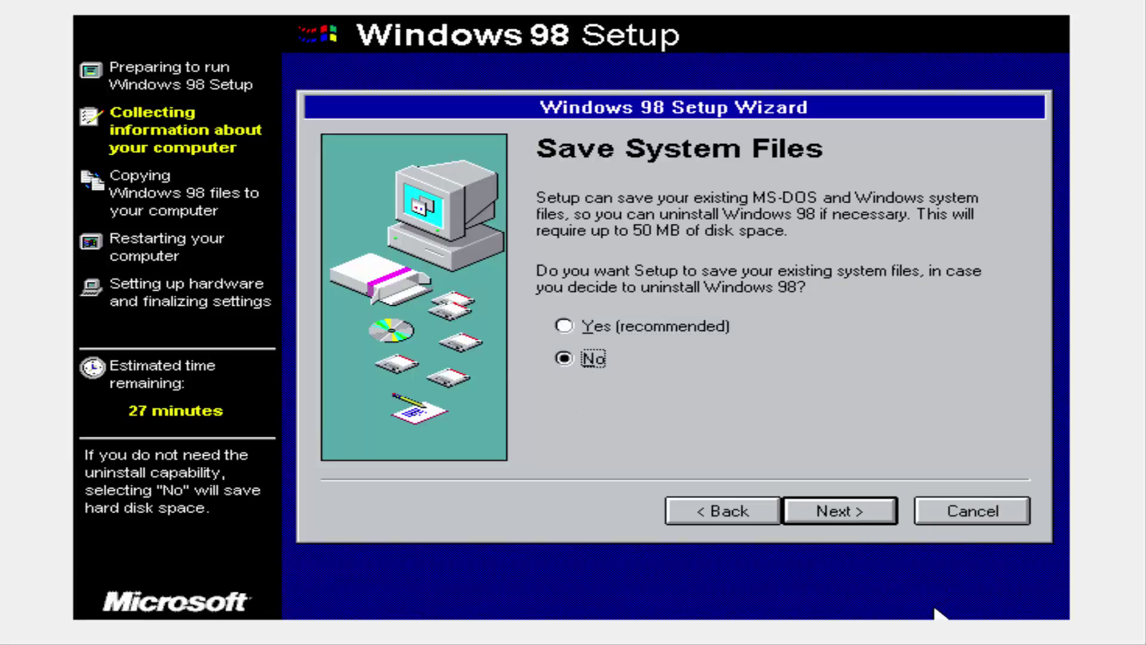
pyautogui.click(885, 518)
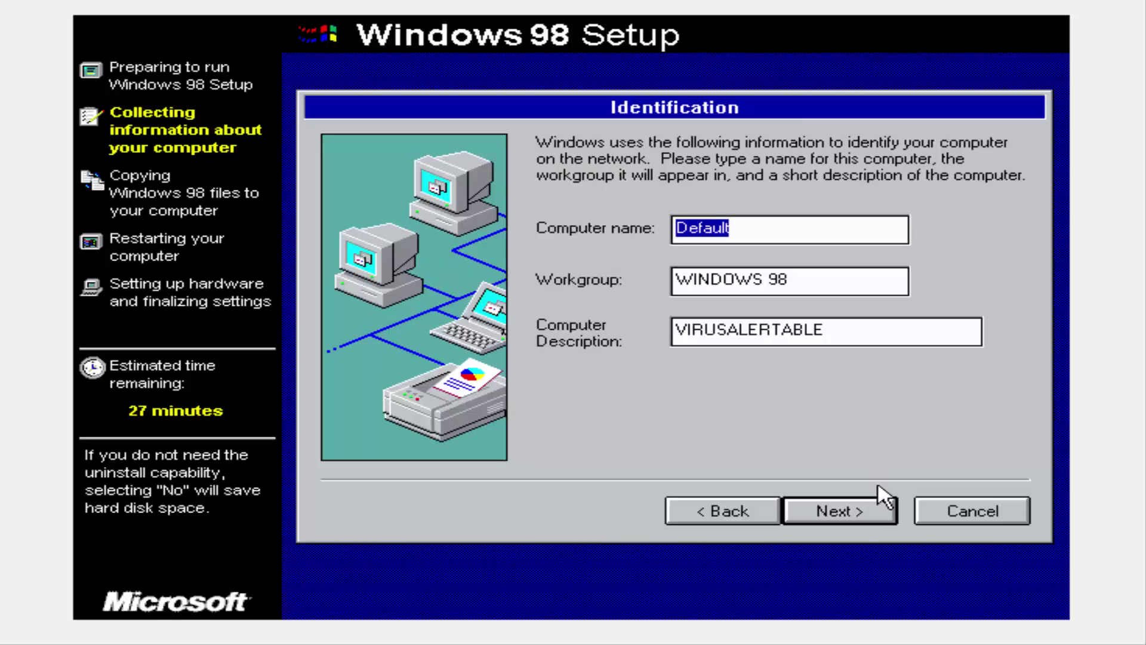
pyautogui.click(857, 513)
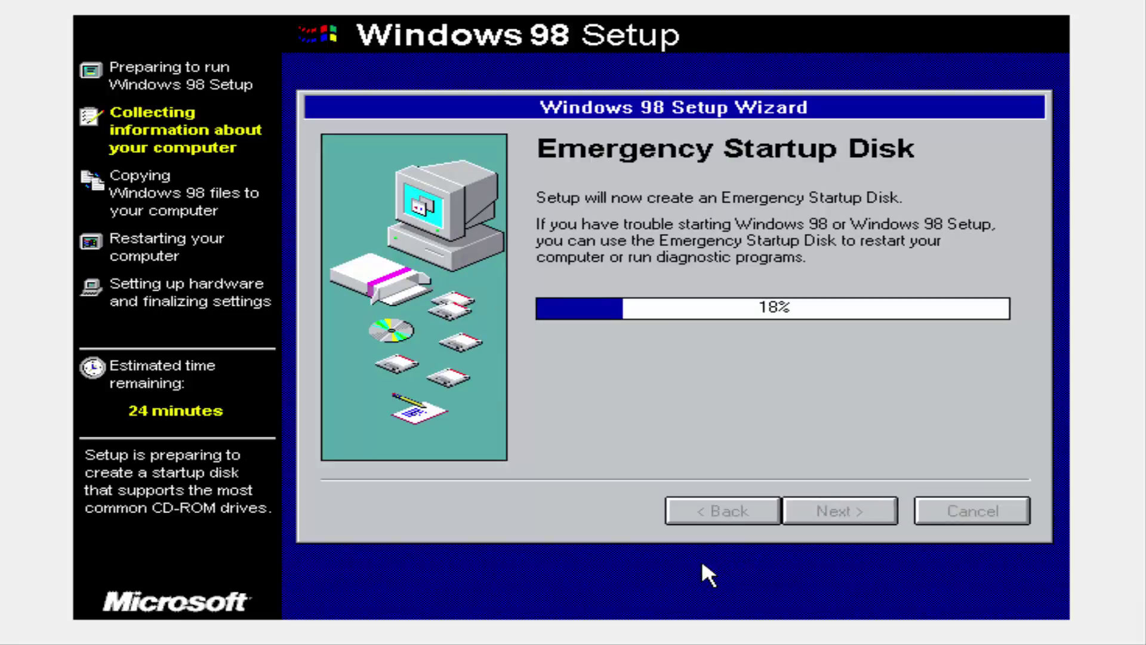
# Create the startup disk, then start copying the Windows 98 files.
pyautogui.press('Return')
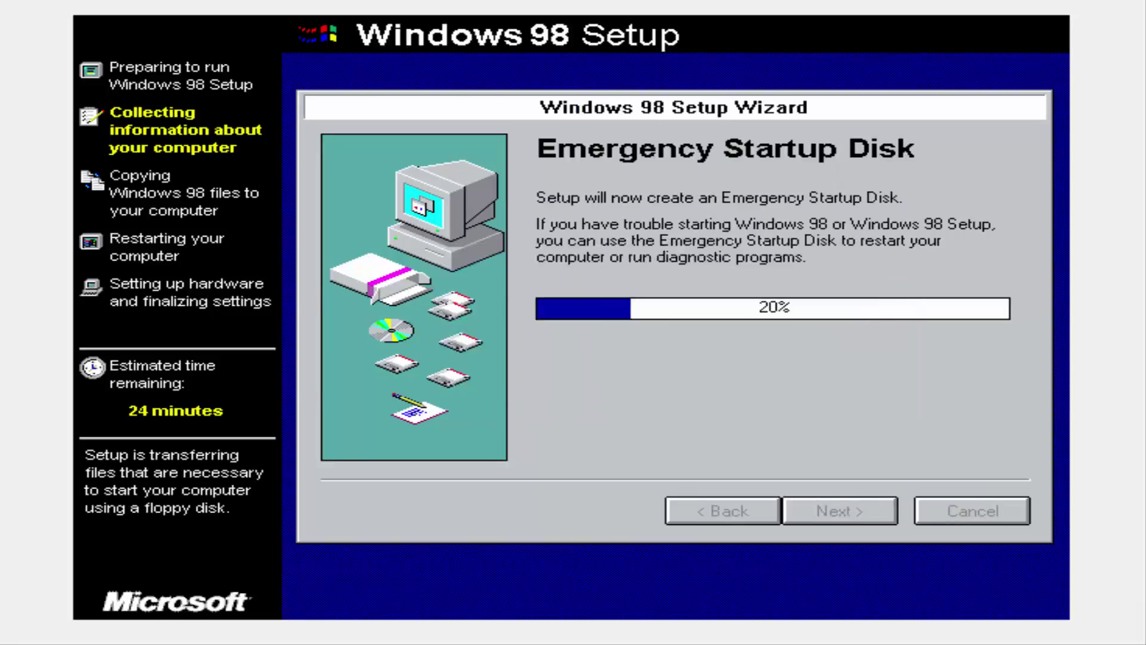
pyautogui.click(572, 361)
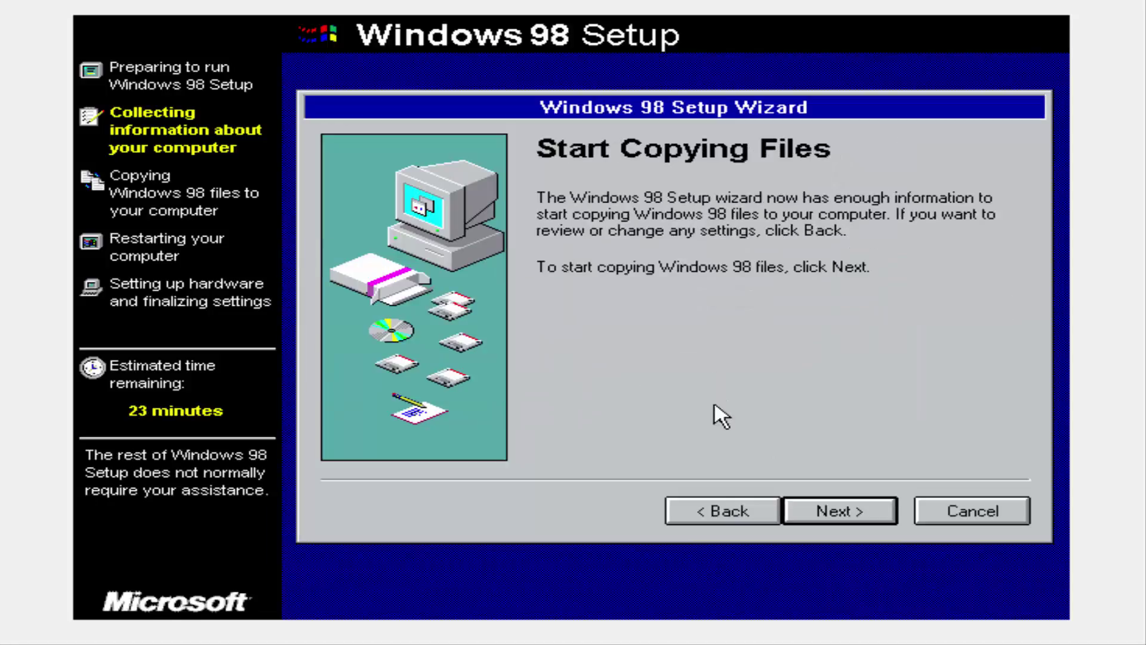
pyautogui.click(852, 510)
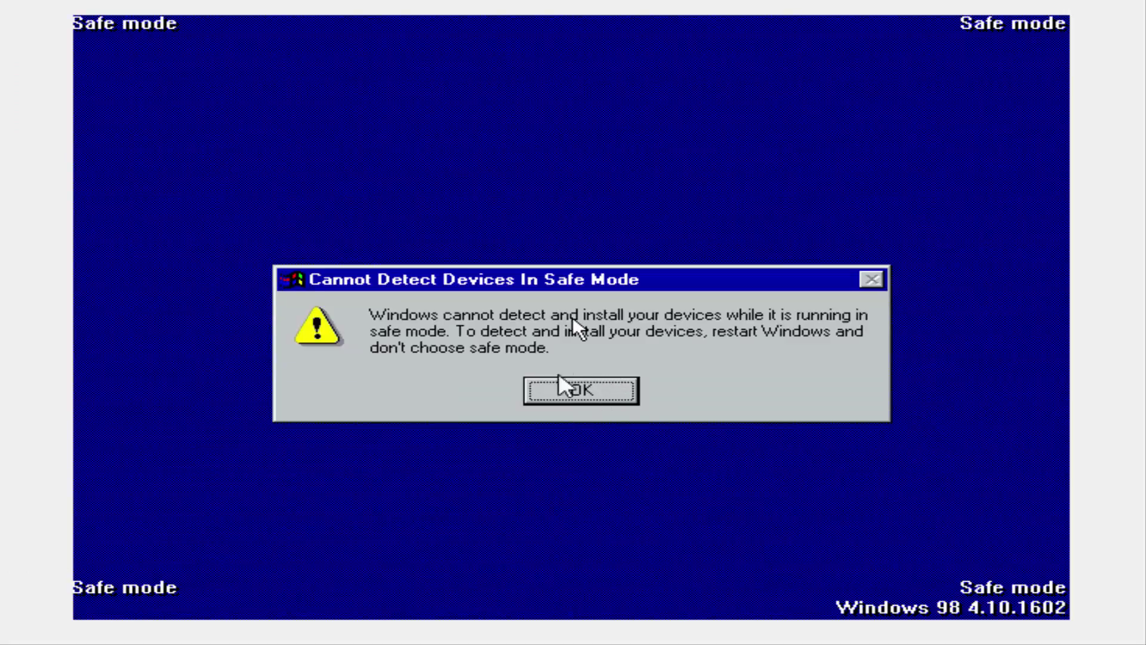
# Dismiss the safe-mode device warning and keep the 16 Color display palette.
pyautogui.click(606, 389)
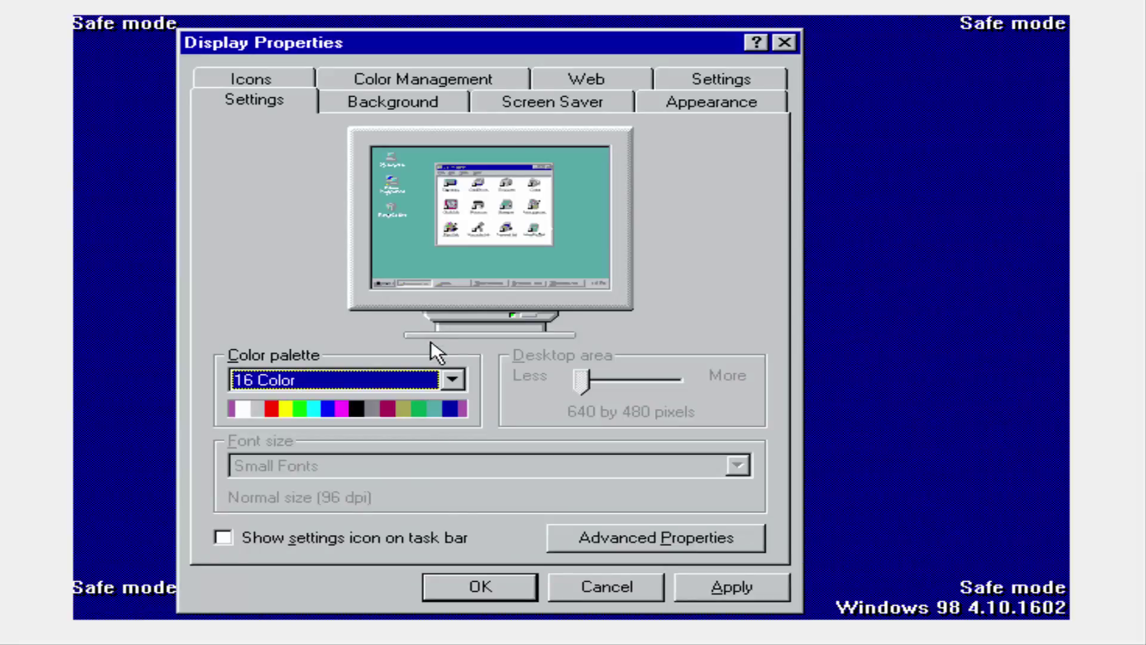
pyautogui.click(454, 379)
pyautogui.click(454, 379)
pyautogui.click(480, 587)
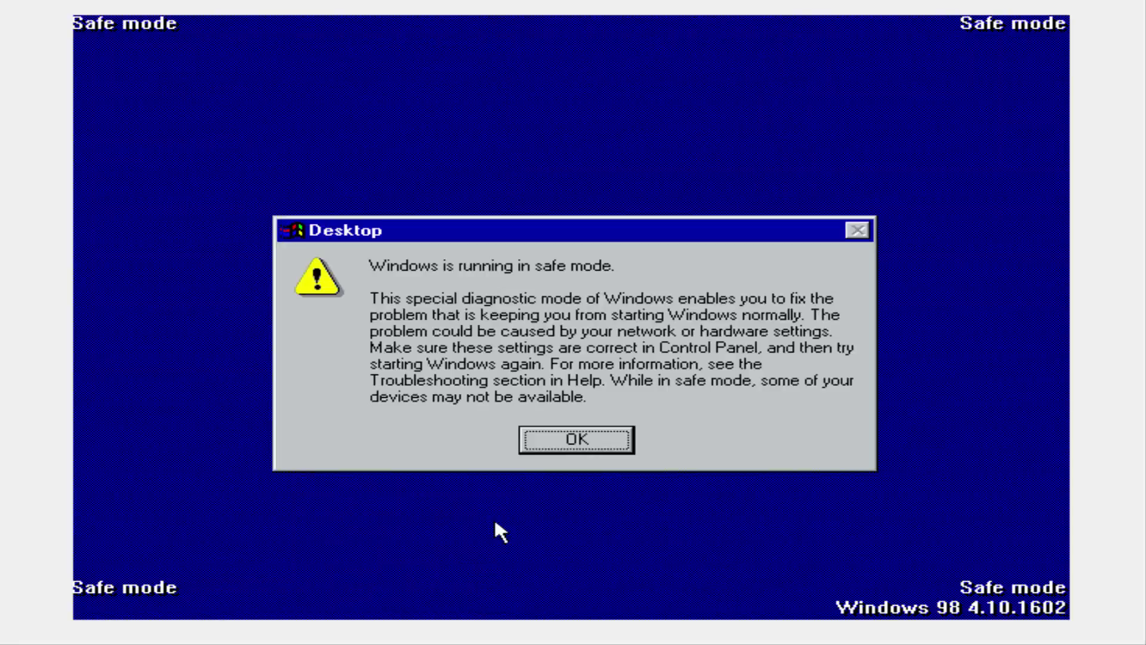
# Dismiss the safe-mode and shortcut notices and close the Channel Bar.
pyautogui.click(572, 445)
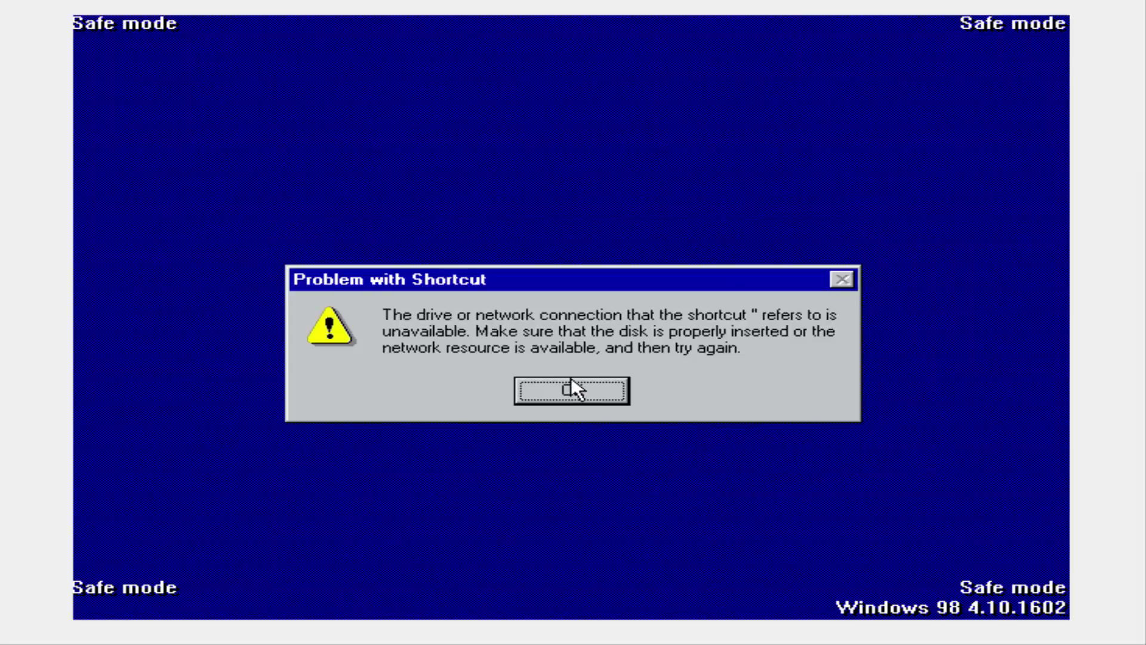
pyautogui.click(572, 387)
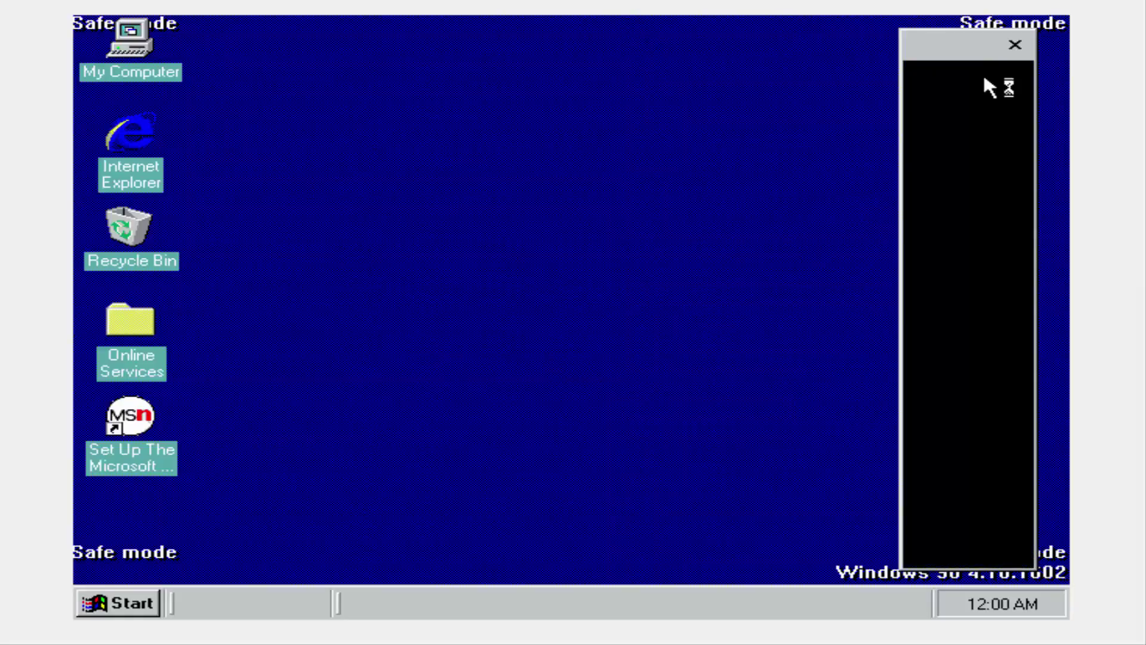
pyautogui.click(1008, 47)
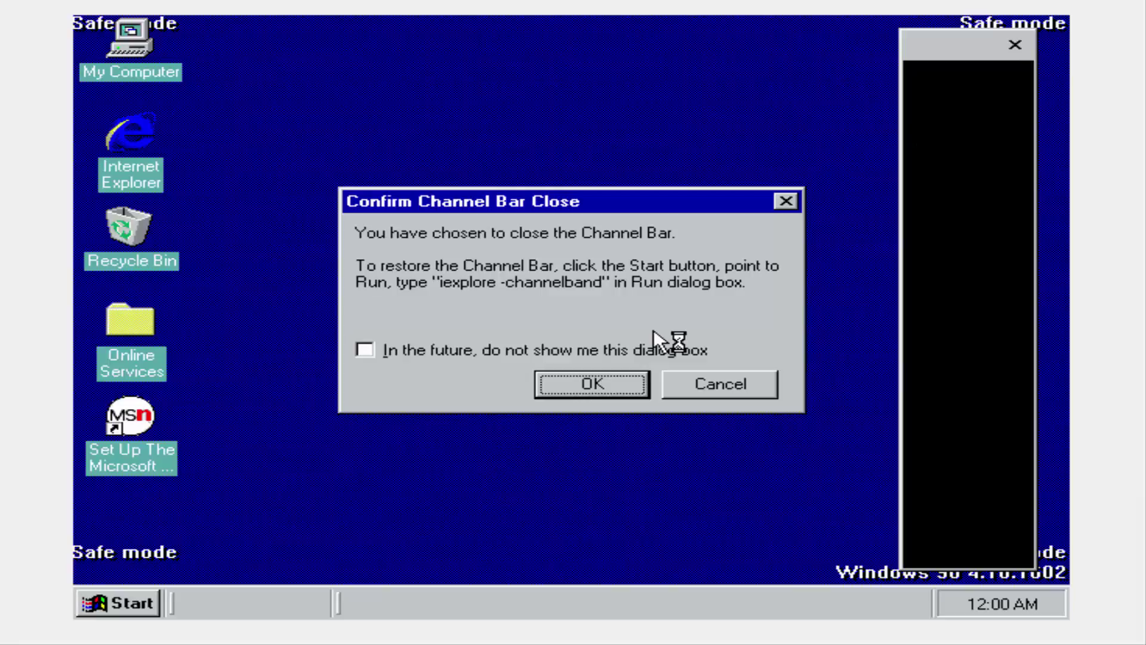
pyautogui.click(614, 386)
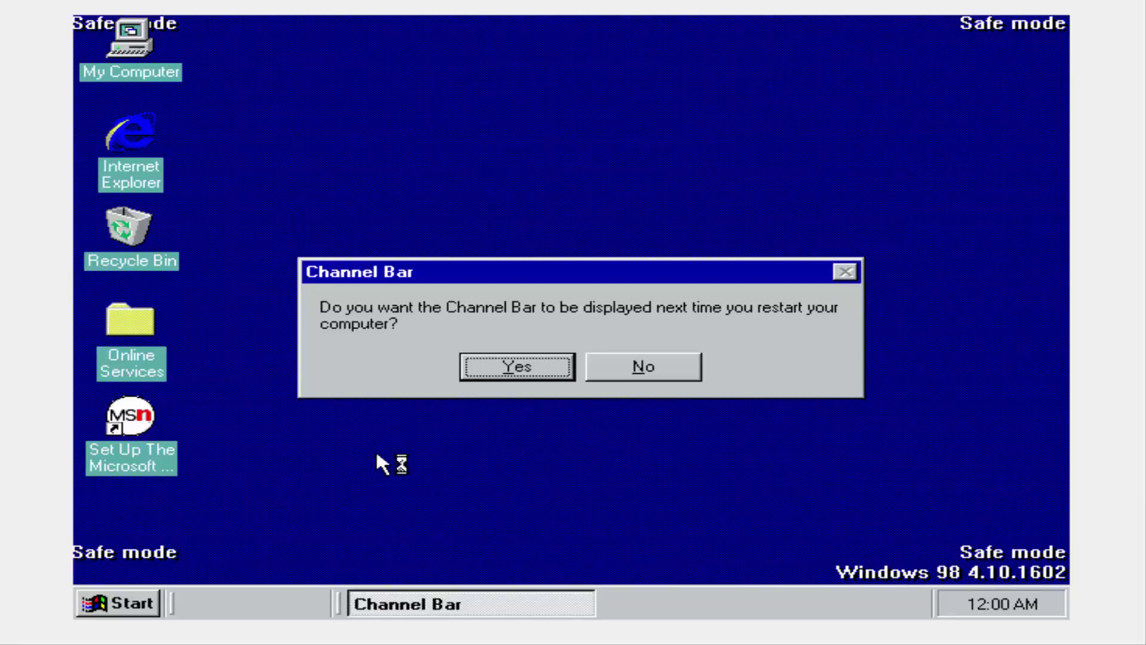
pyautogui.click(536, 361)
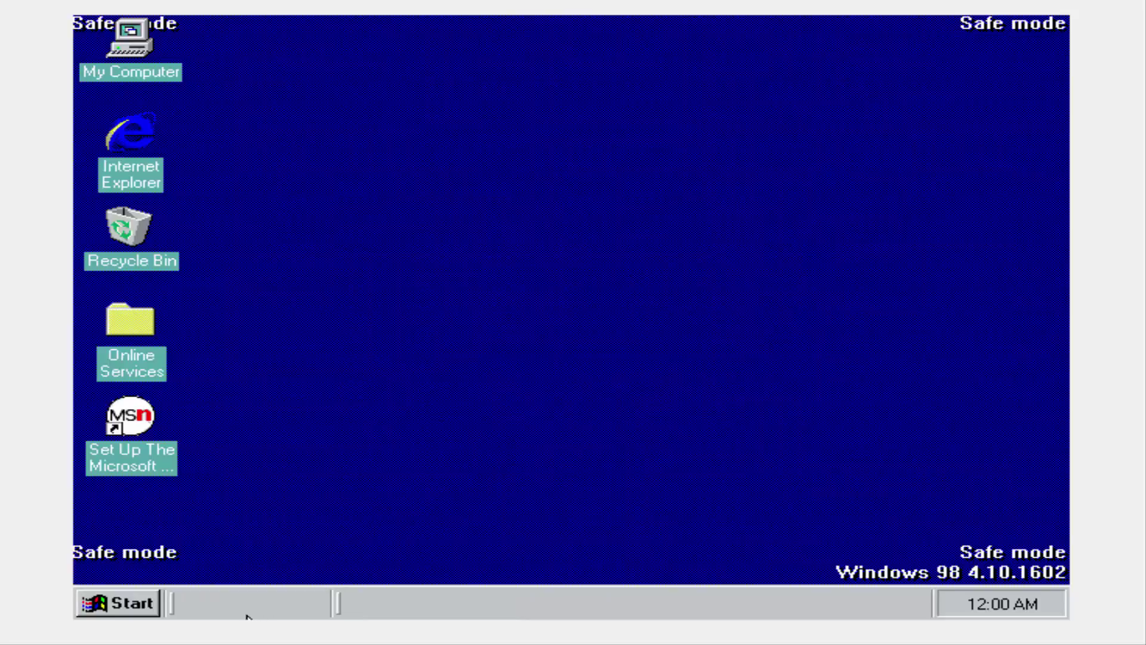
pyautogui.click(83, 608)
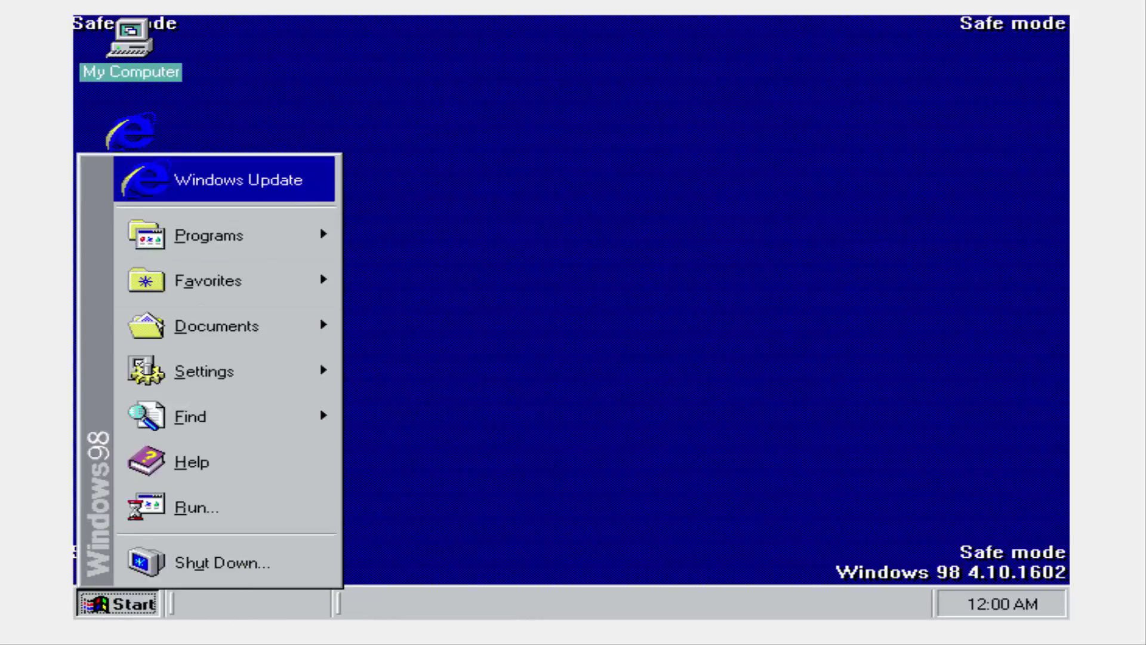
# Launch Windows Update and set up an existing connection over the LAN with no proxy.
pyautogui.click(309, 182)
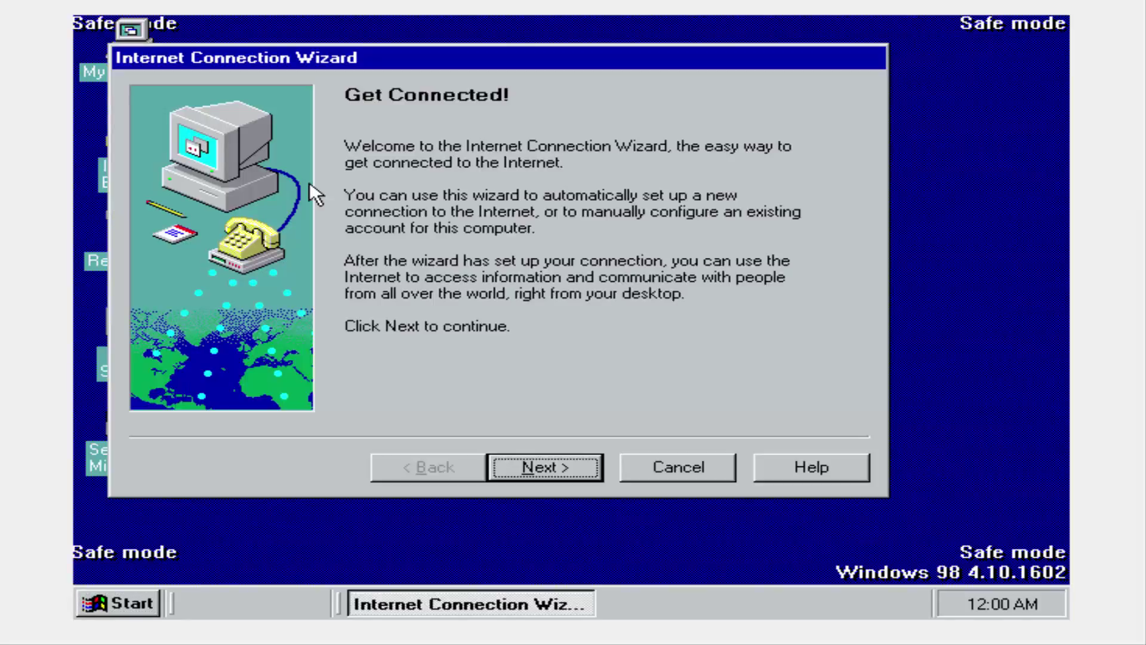
pyautogui.click(557, 467)
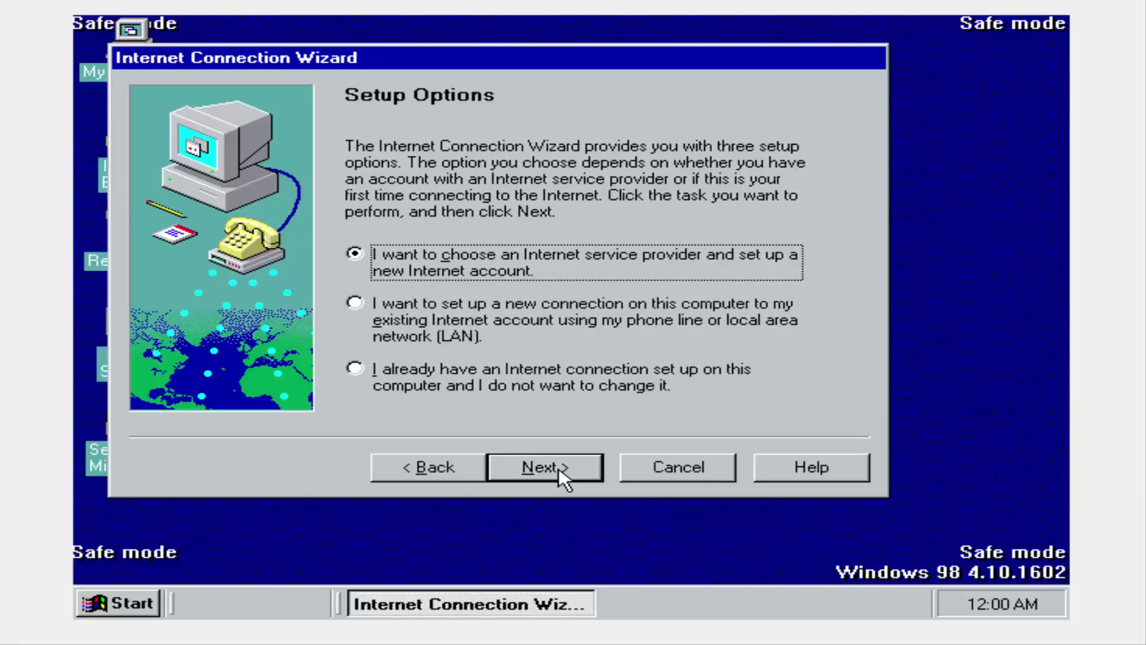
pyautogui.click(545, 308)
pyautogui.click(547, 502)
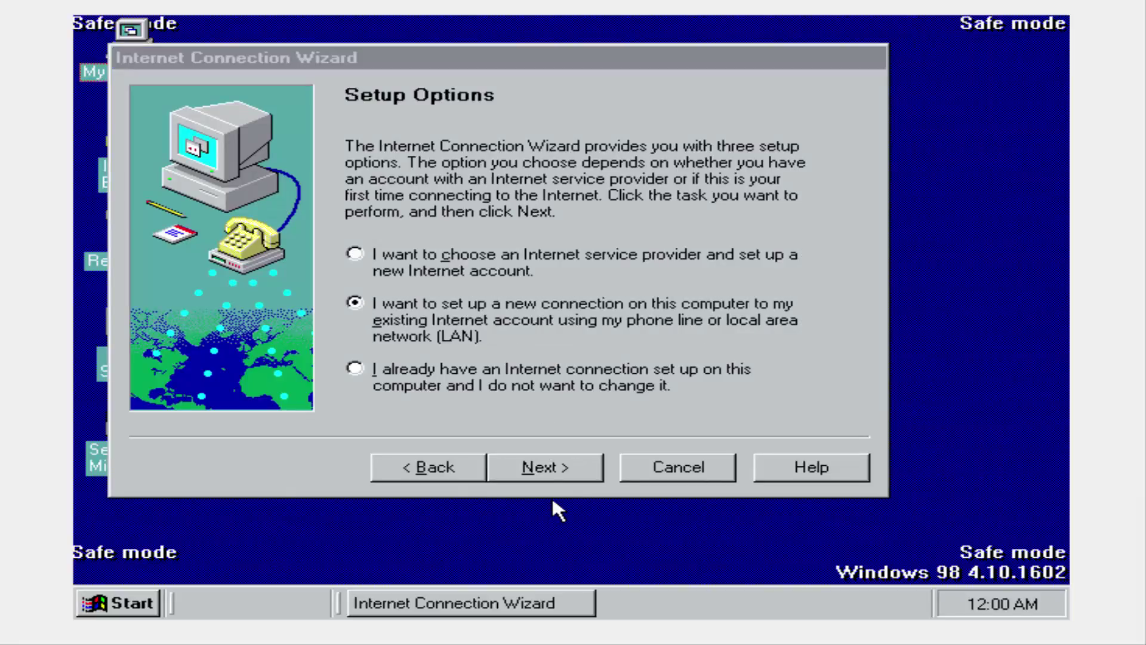
pyautogui.click(551, 495)
pyautogui.click(559, 465)
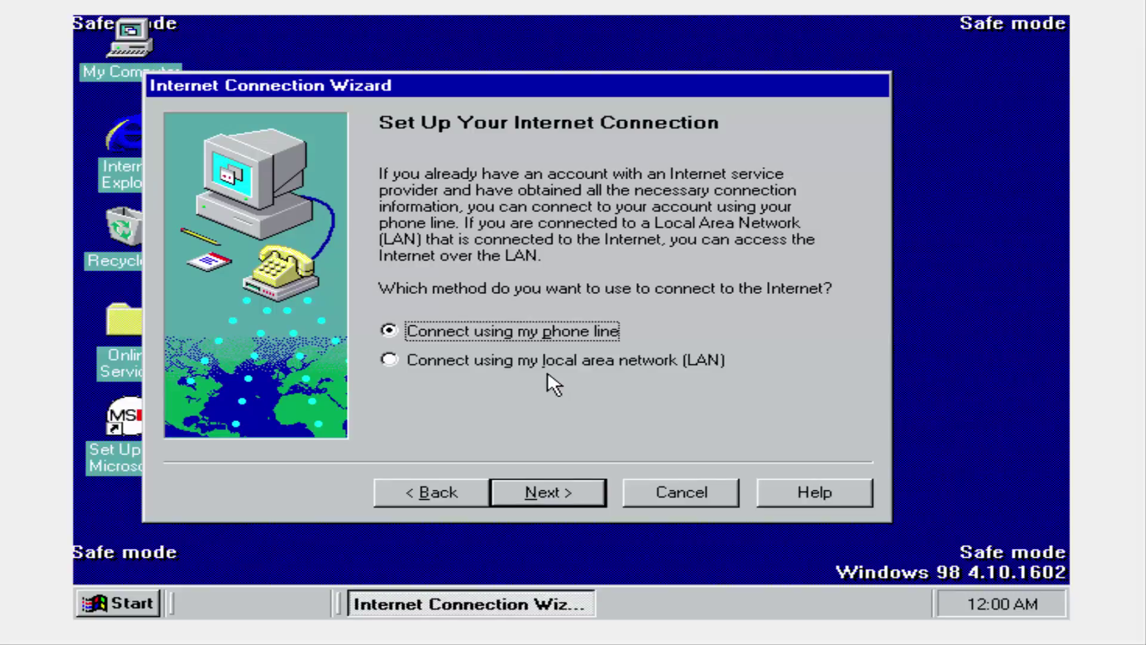
pyautogui.click(553, 366)
pyautogui.click(557, 491)
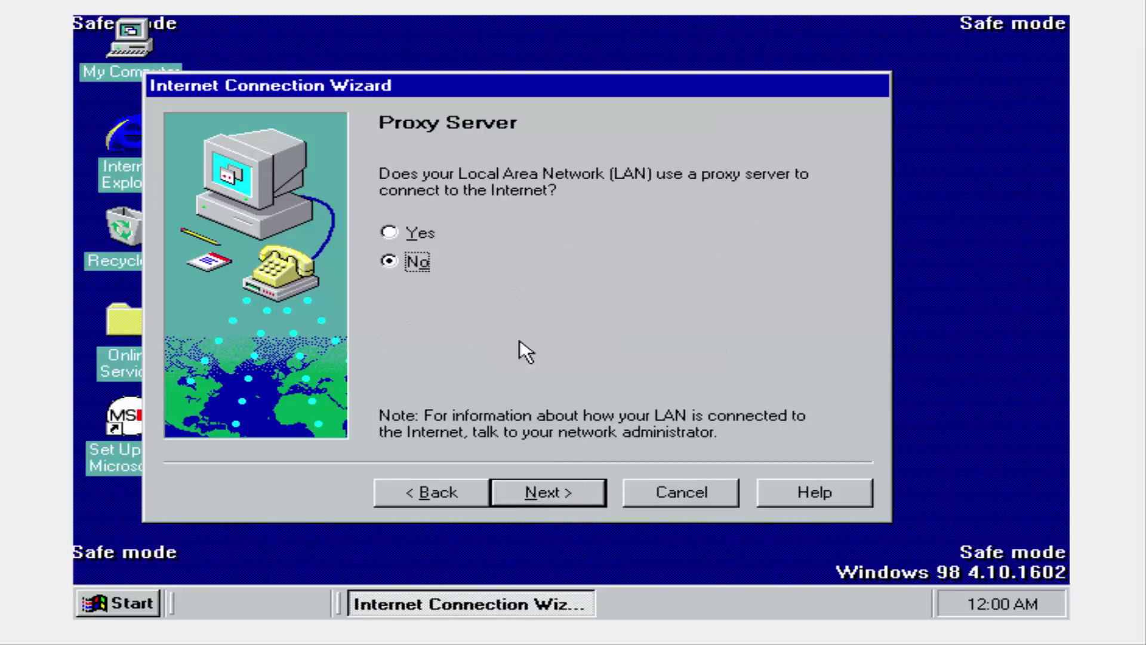
pyautogui.click(547, 501)
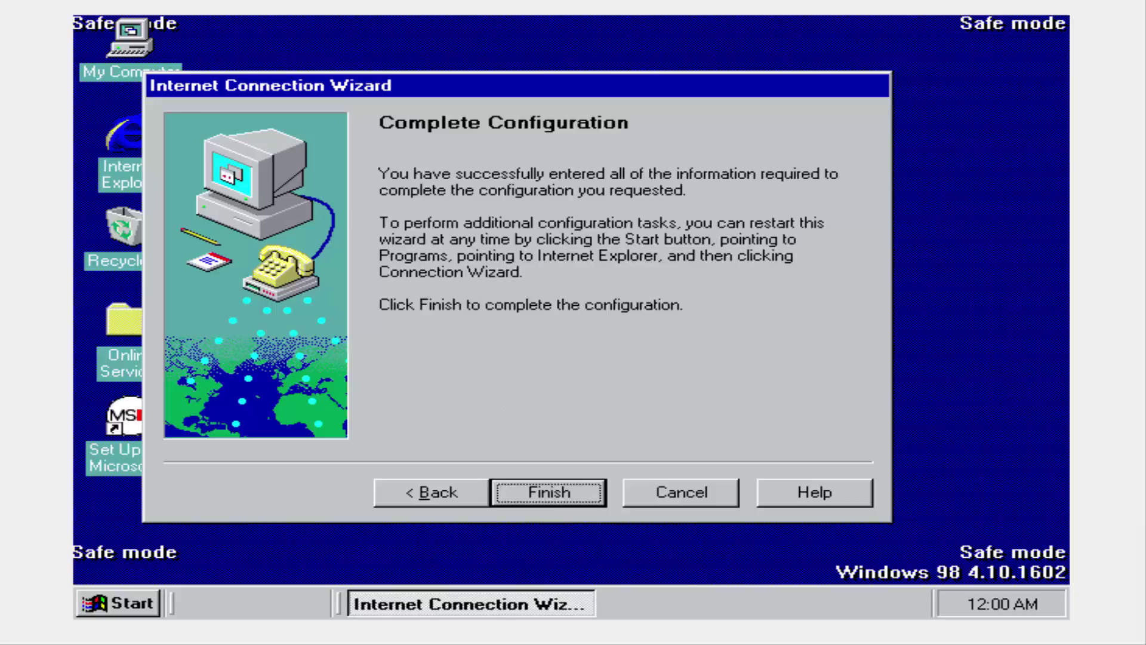
pyautogui.click(547, 491)
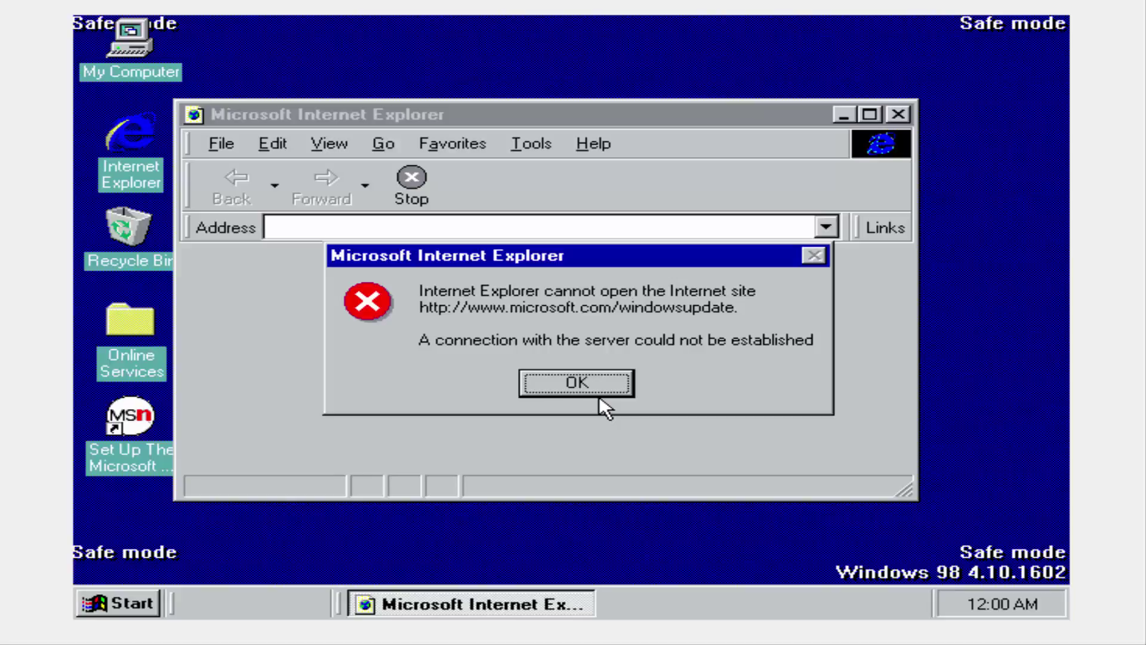
# Try loading google.com, dismiss the connection errors, and close Internet Explorer.
pyautogui.click(600, 395)
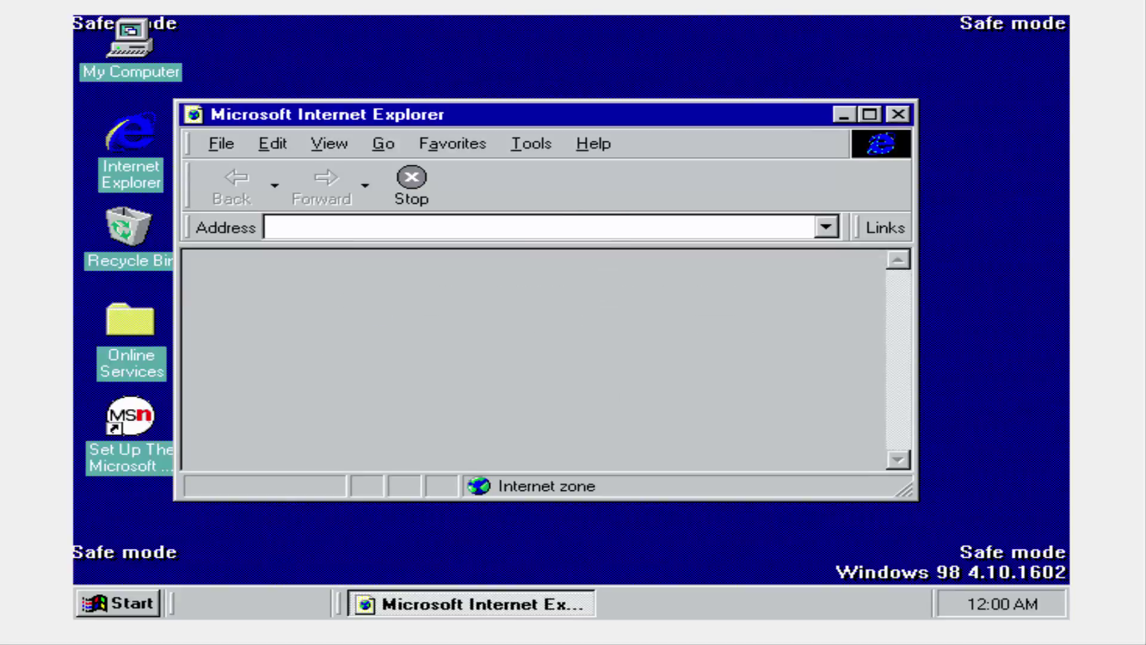
pyautogui.click(585, 227)
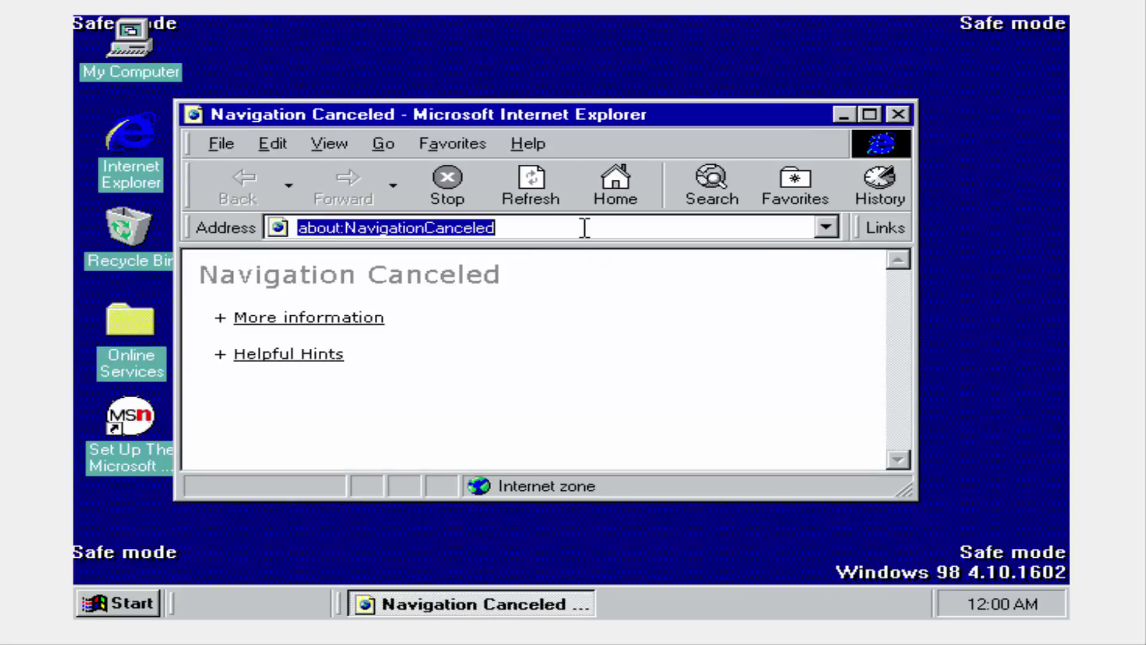
pyautogui.write('goog')
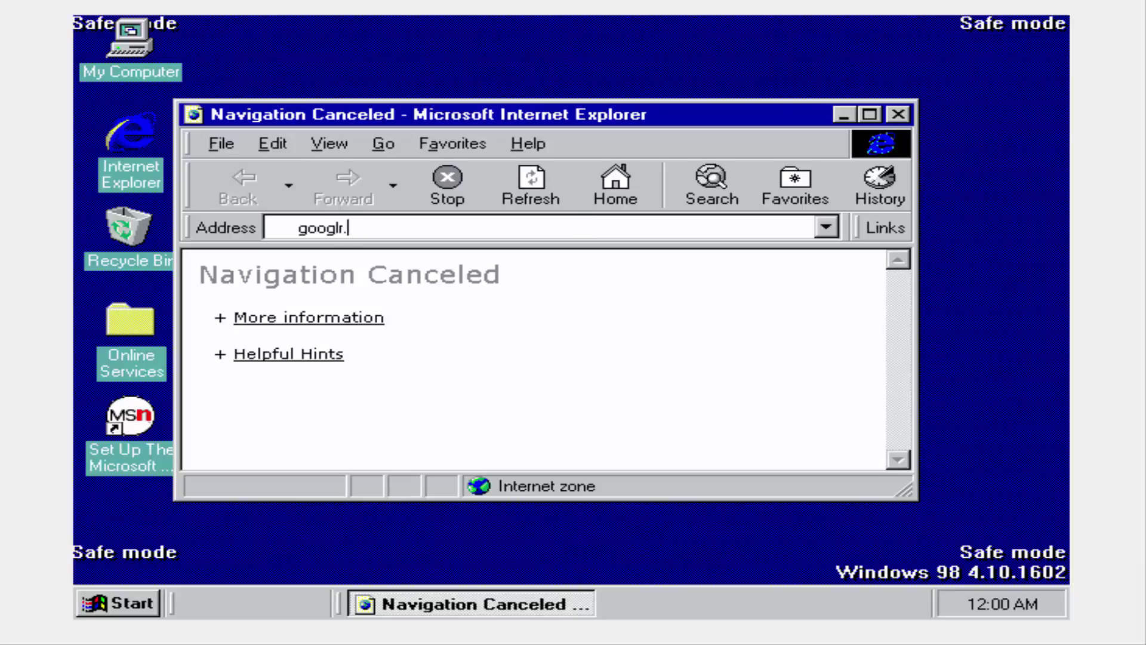
pyautogui.write('le.com')
pyautogui.press('Return')
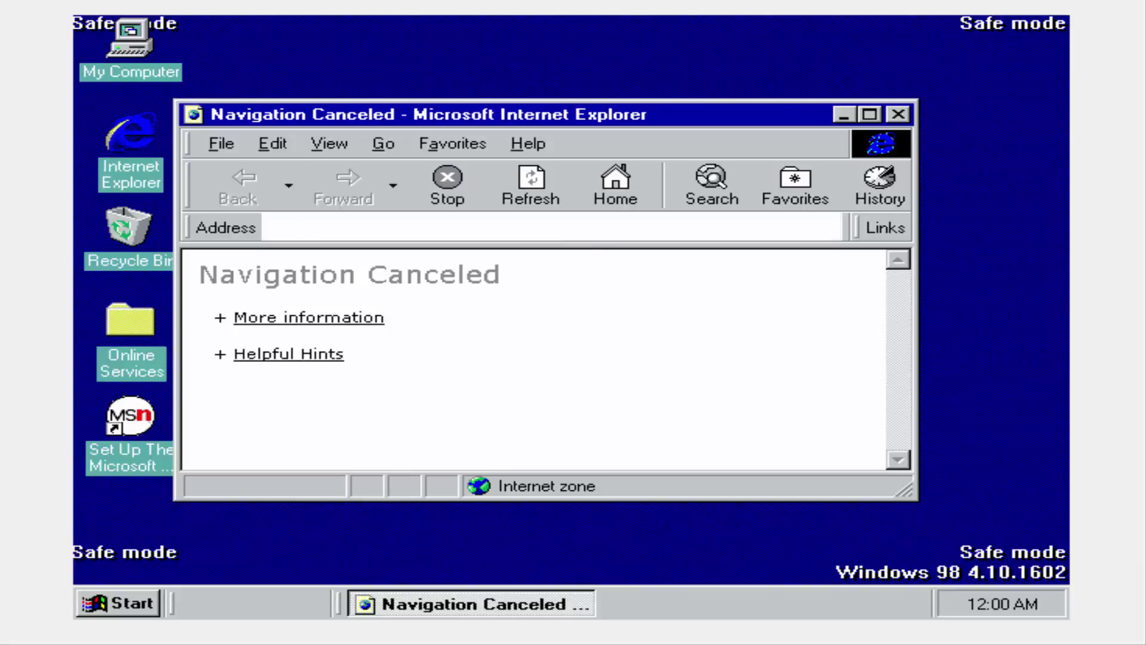
pyautogui.press('Return')
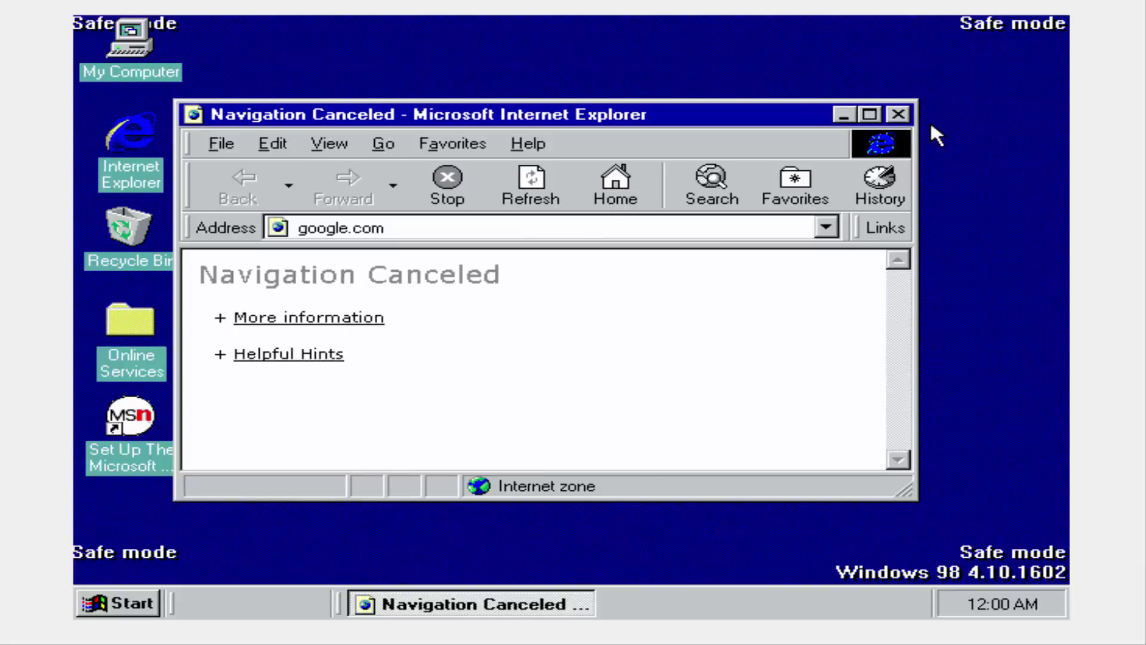
pyautogui.click(899, 114)
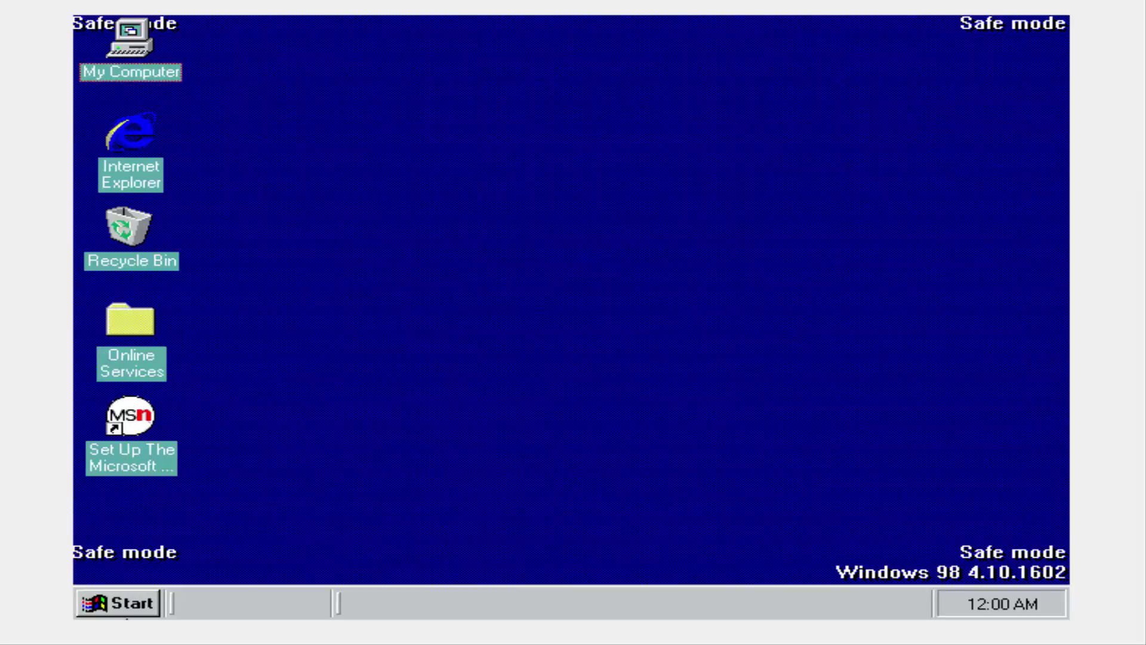
pyautogui.click(133, 606)
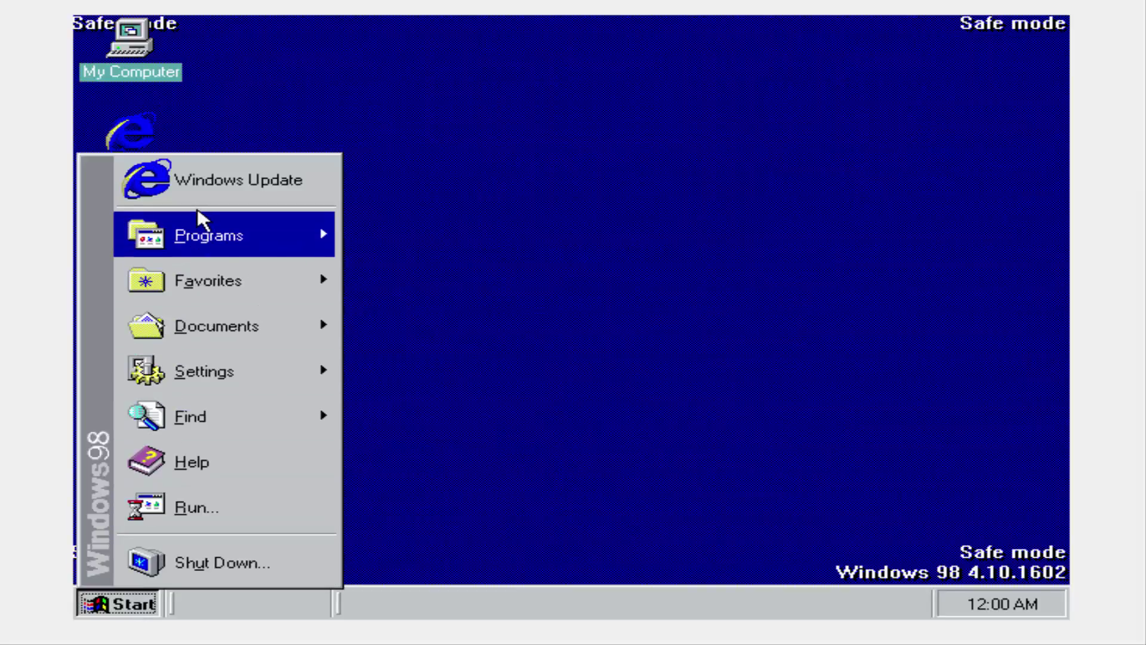
pyautogui.moveTo(266, 218)
pyautogui.moveTo(337, 226)
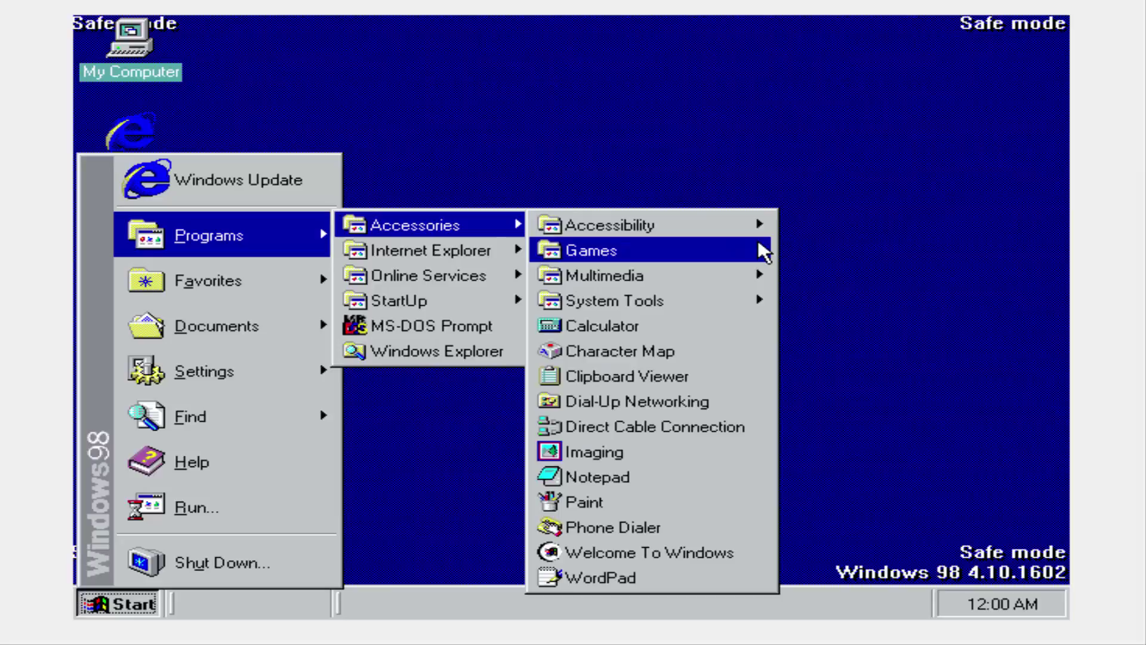
pyautogui.moveTo(757, 243)
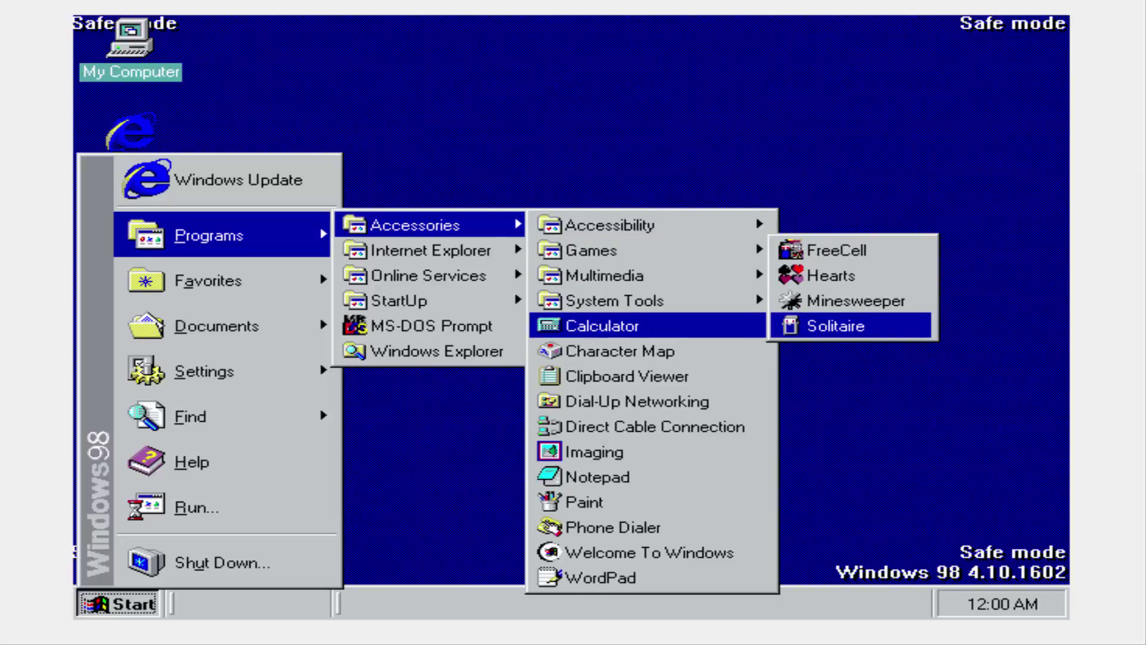
pyautogui.click(661, 325)
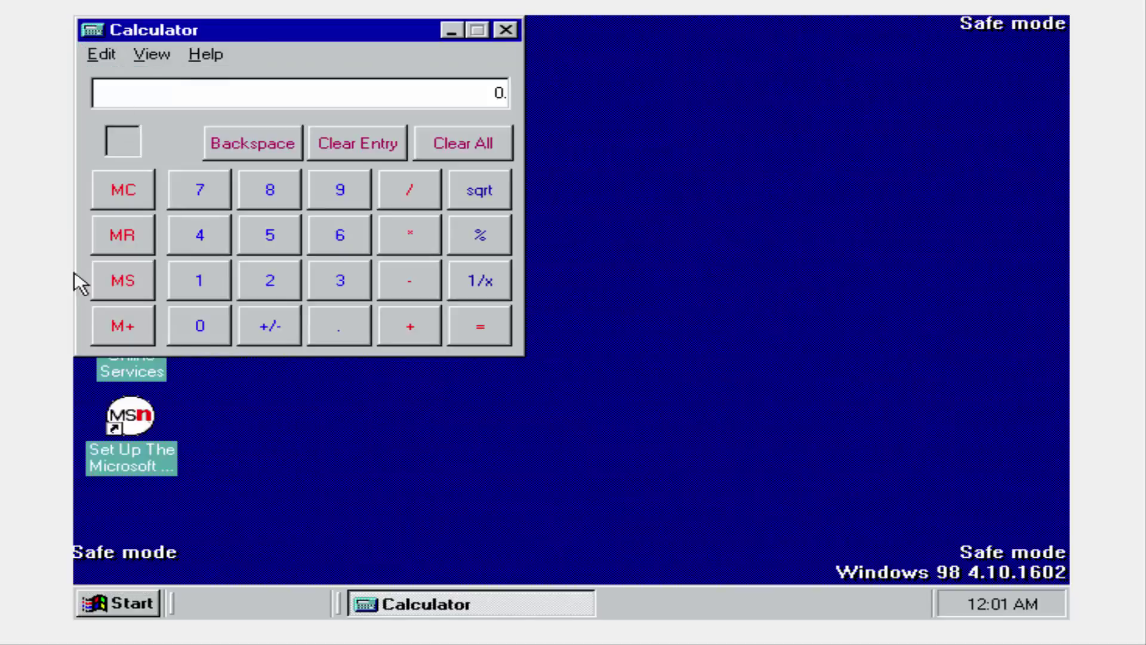
pyautogui.moveTo(345, 34); pyautogui.dragTo(675, 143)
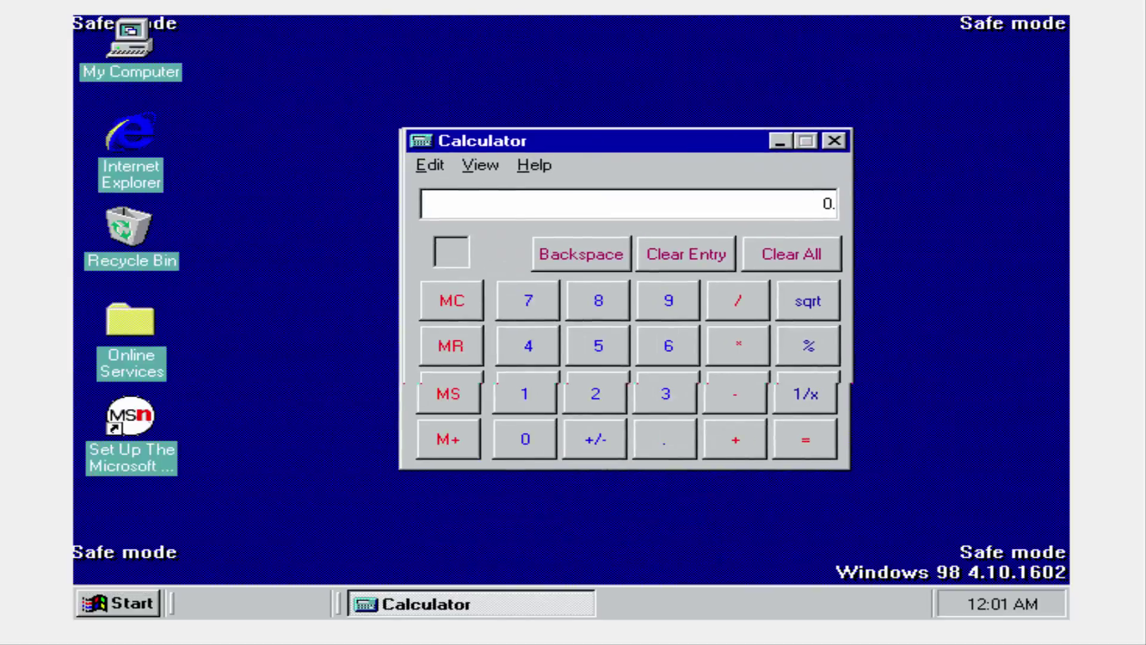
pyautogui.click(836, 137)
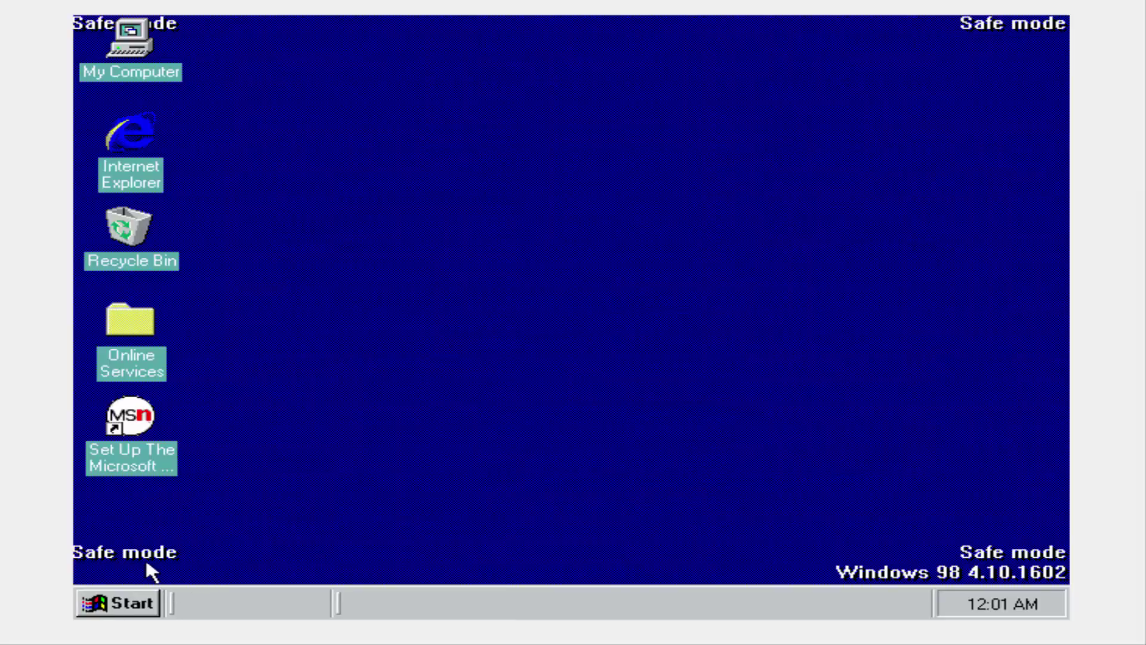
pyautogui.click(120, 601)
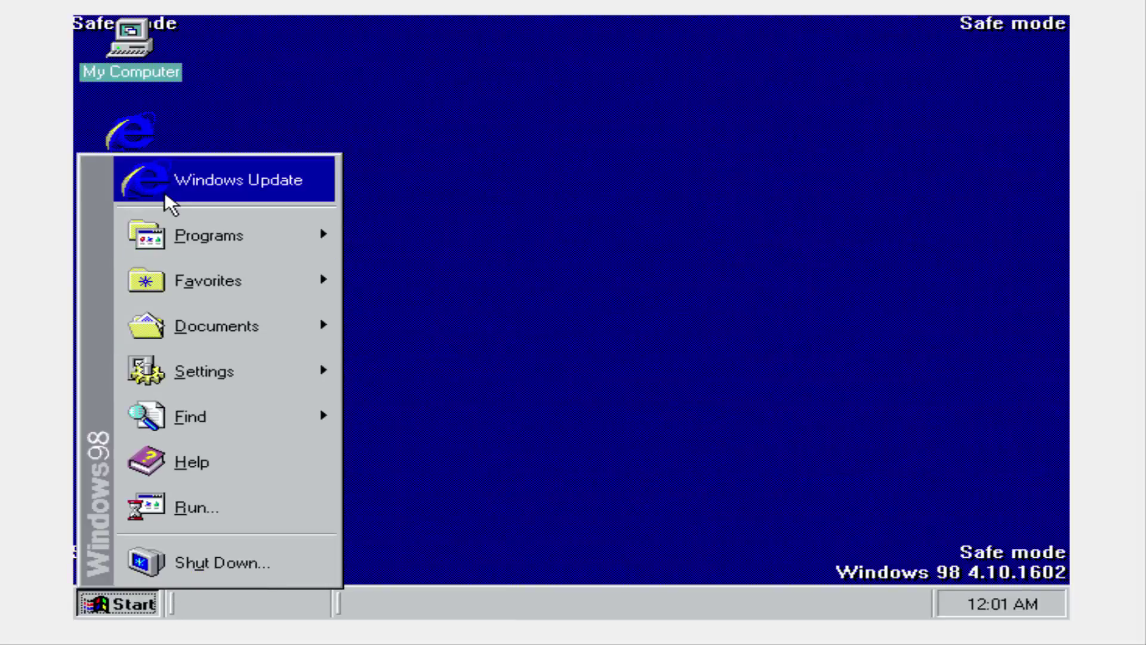
pyautogui.moveTo(220, 246)
pyautogui.moveTo(445, 253)
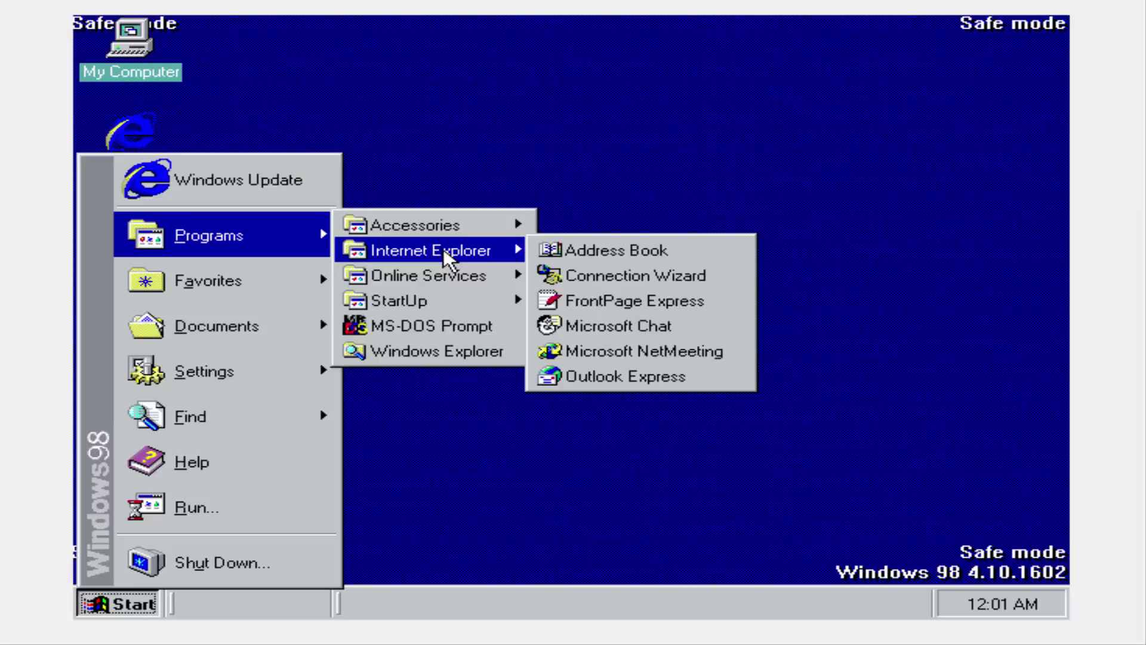
pyautogui.moveTo(465, 237)
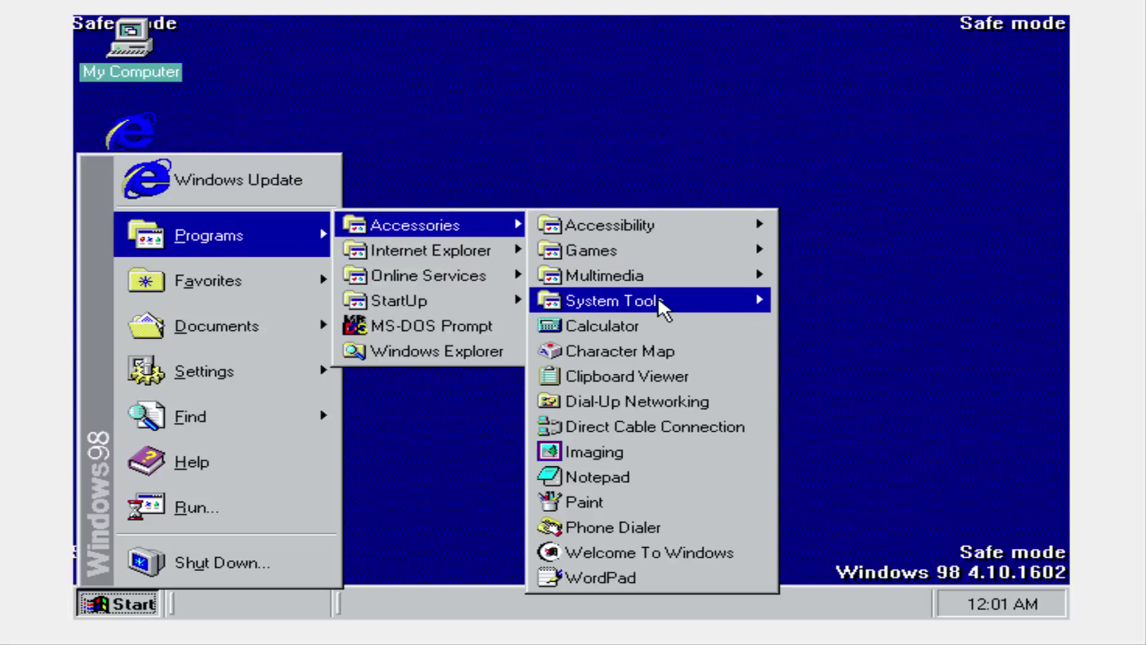
pyautogui.moveTo(658, 297)
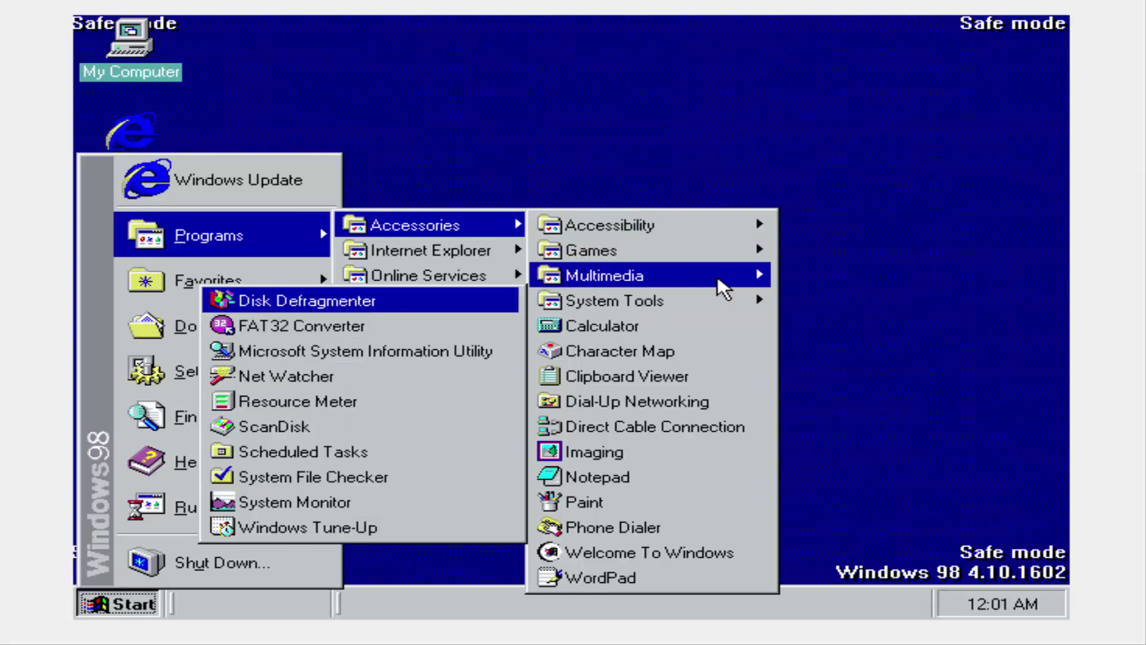
pyautogui.moveTo(717, 275)
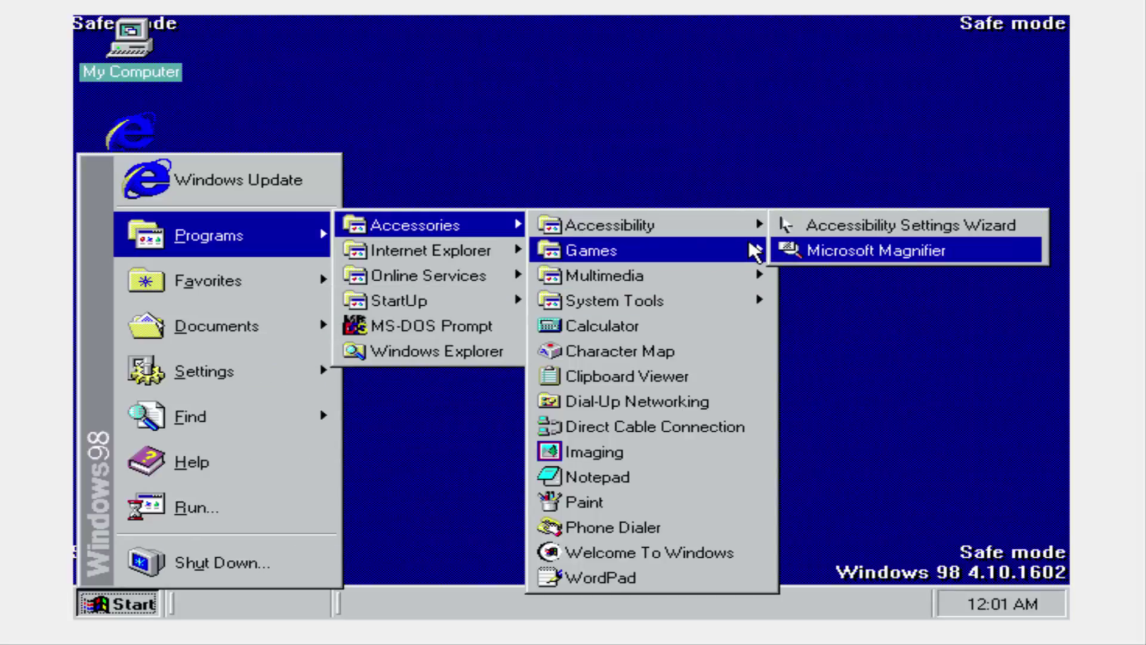
pyautogui.moveTo(718, 300)
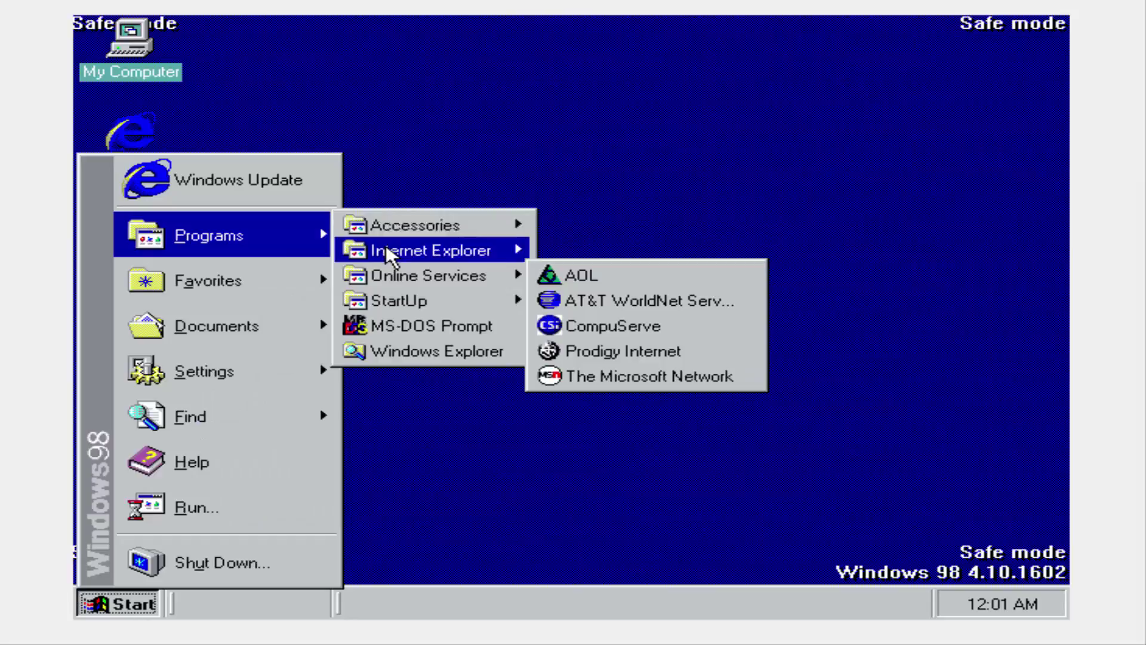
pyautogui.moveTo(291, 341)
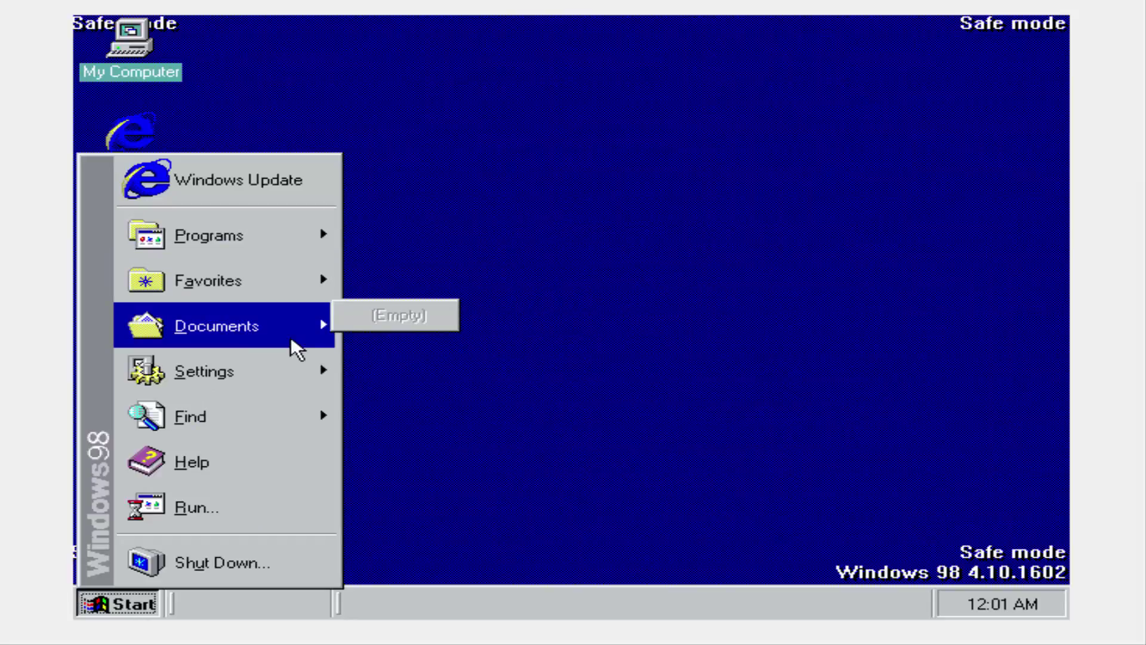
pyautogui.click(687, 181)
# View the computer's System Properties, then close them.
pyautogui.rightClick(126, 44)
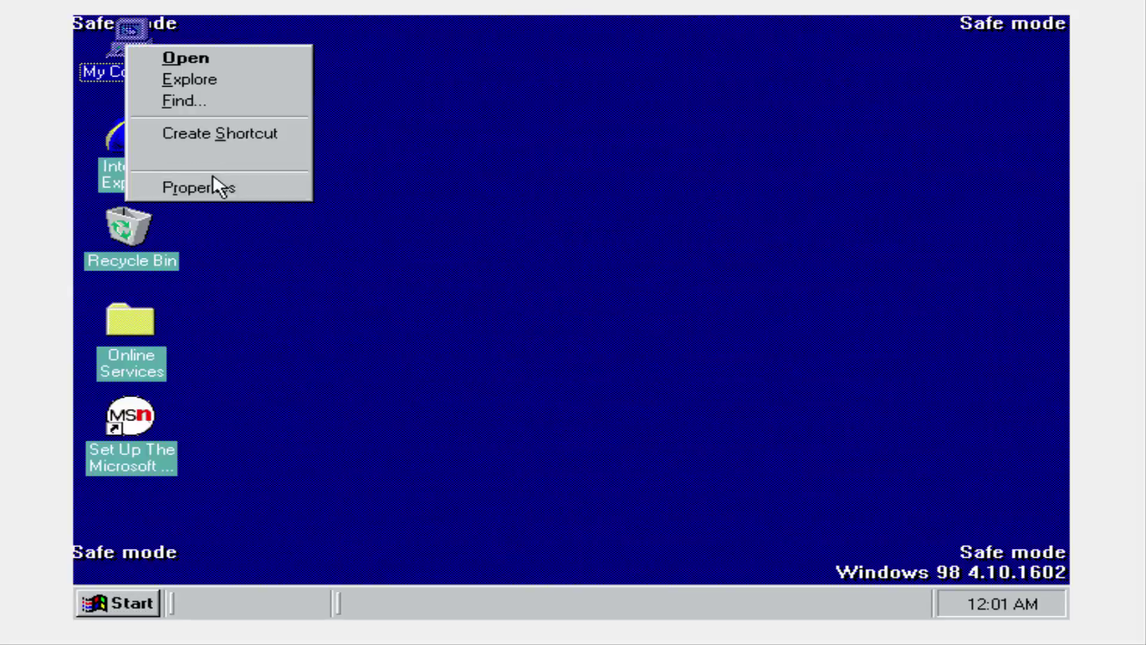
pyautogui.click(213, 187)
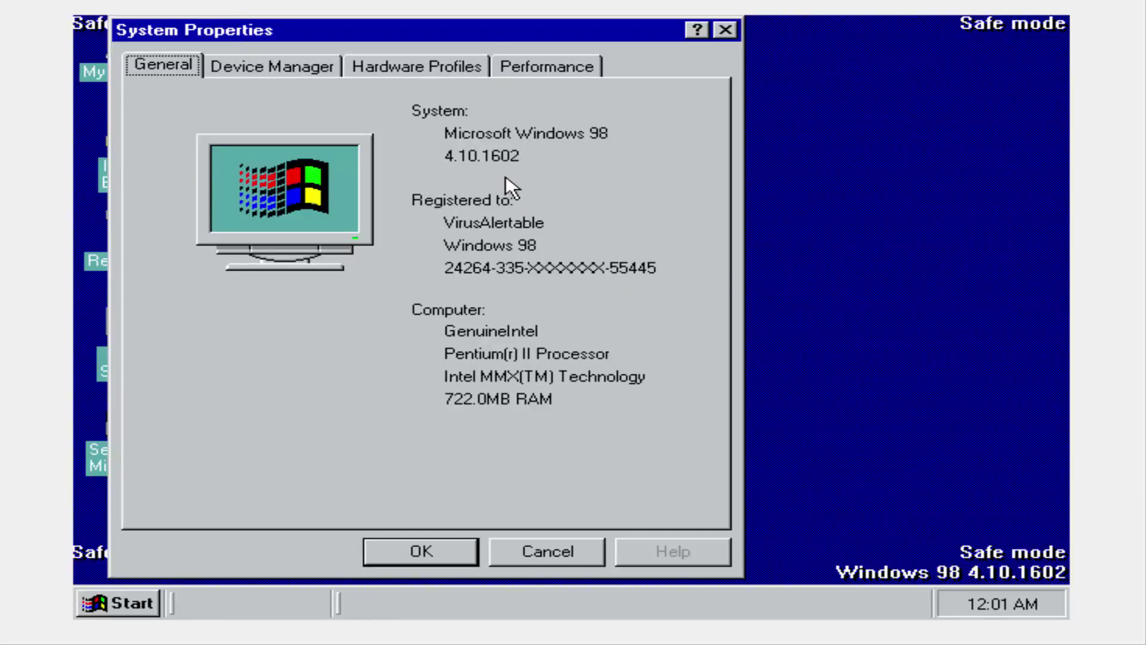
pyautogui.click(726, 30)
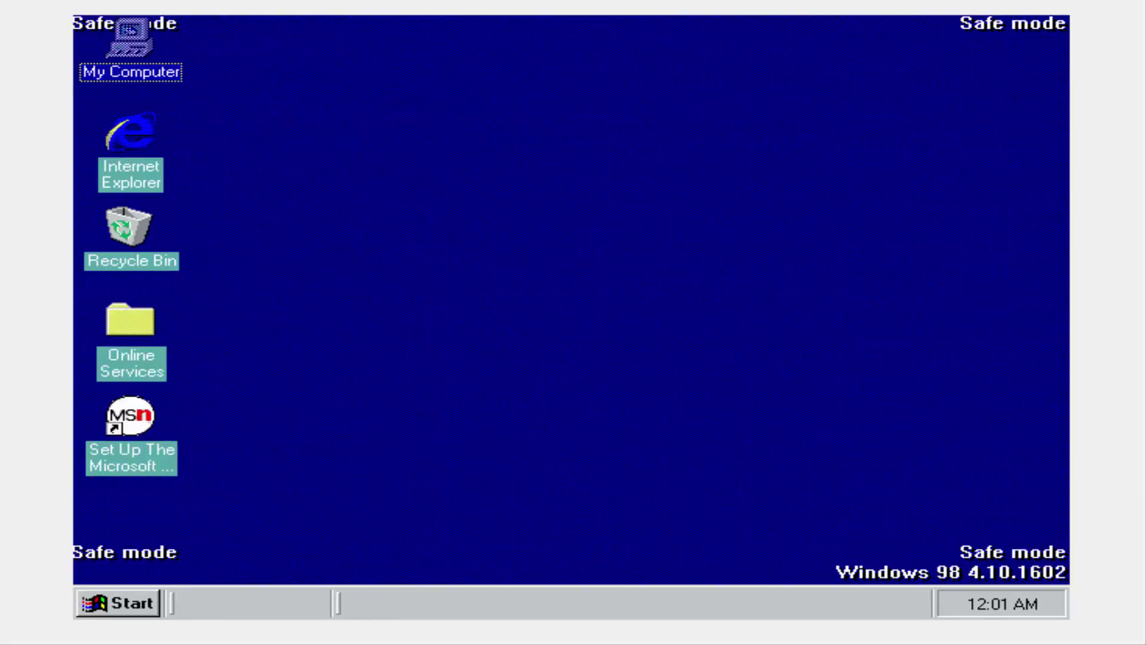
# Open My Computer, look through the Control Panel, and return to My Computer.
pyautogui.doubleClick(149, 41)
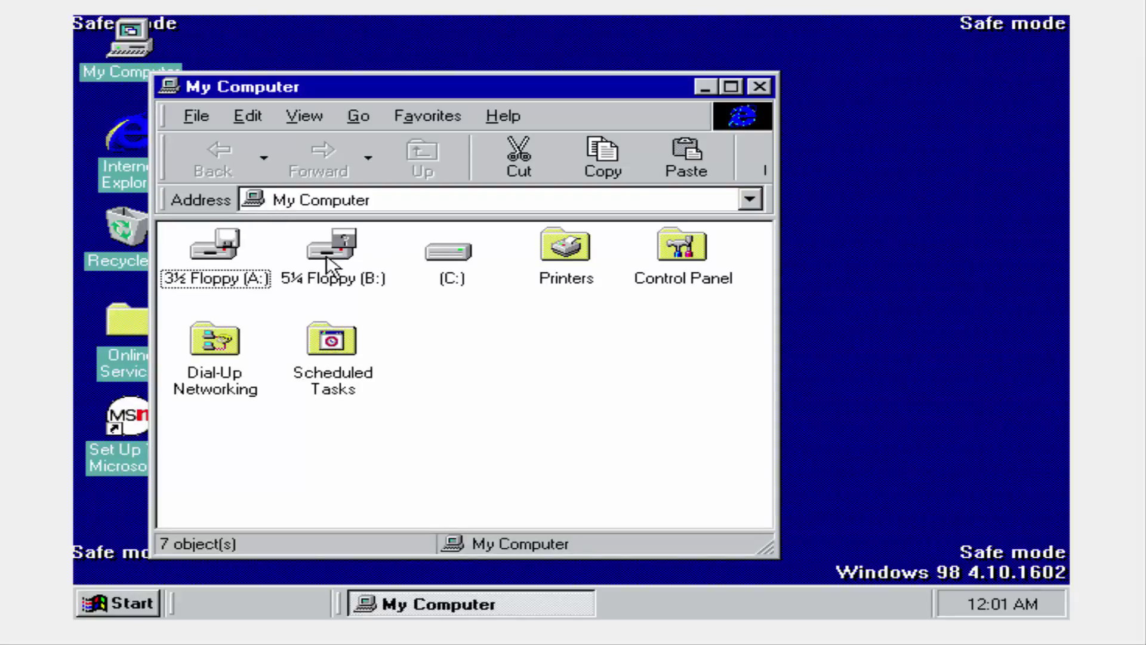
pyautogui.click(704, 263)
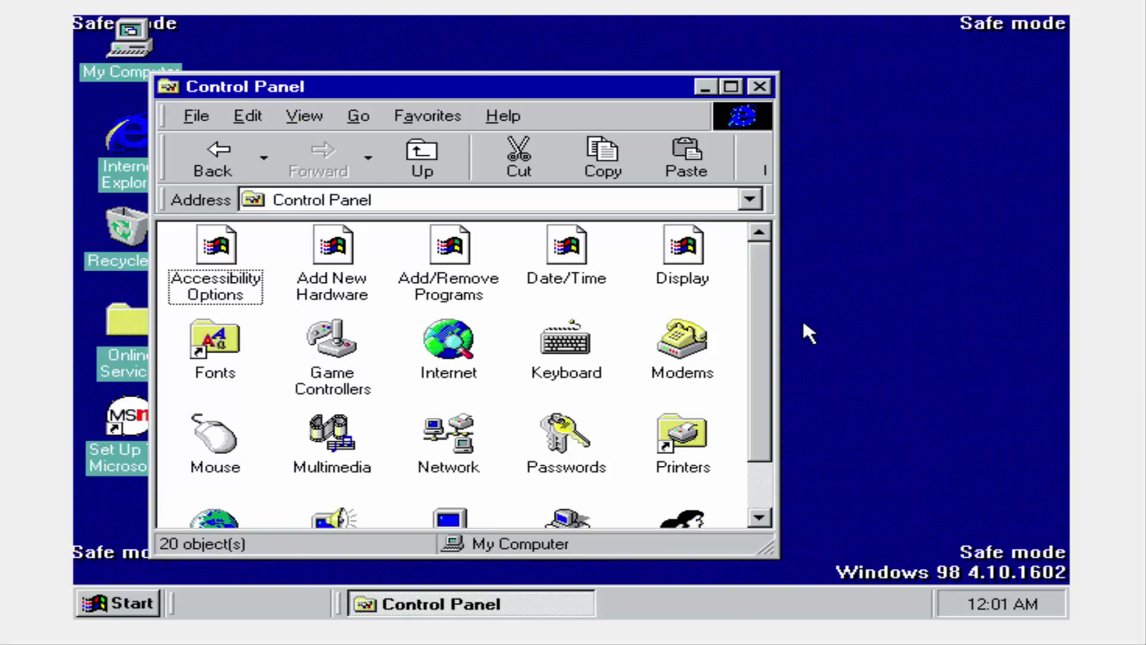
pyautogui.moveTo(767, 354); pyautogui.dragTo(765, 399)
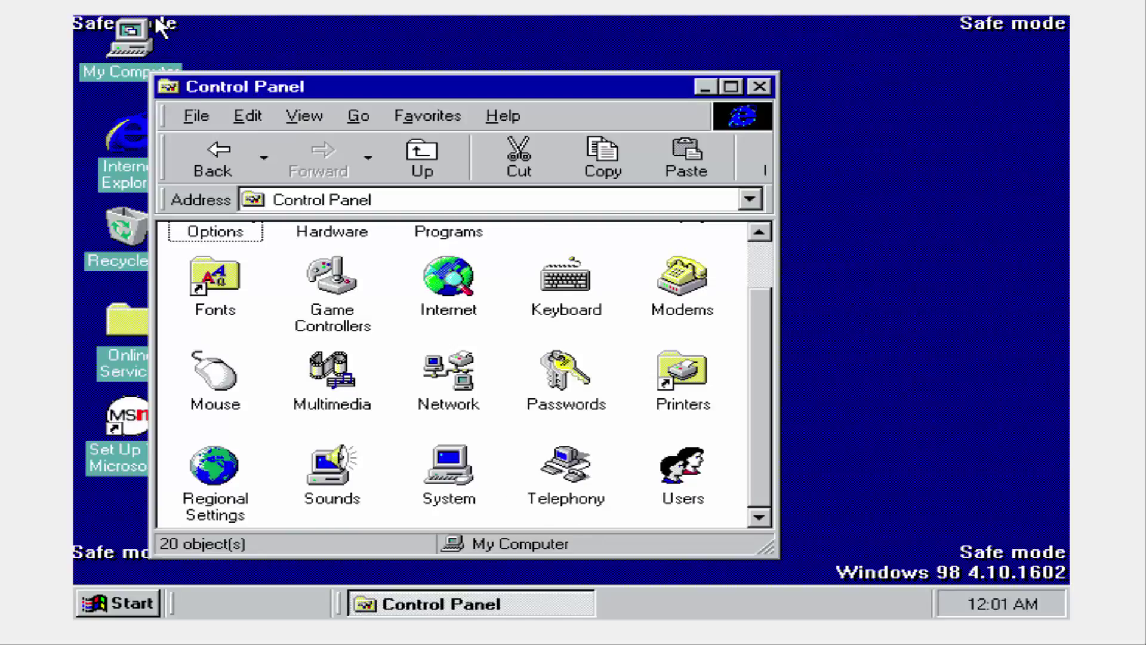
pyautogui.click(218, 154)
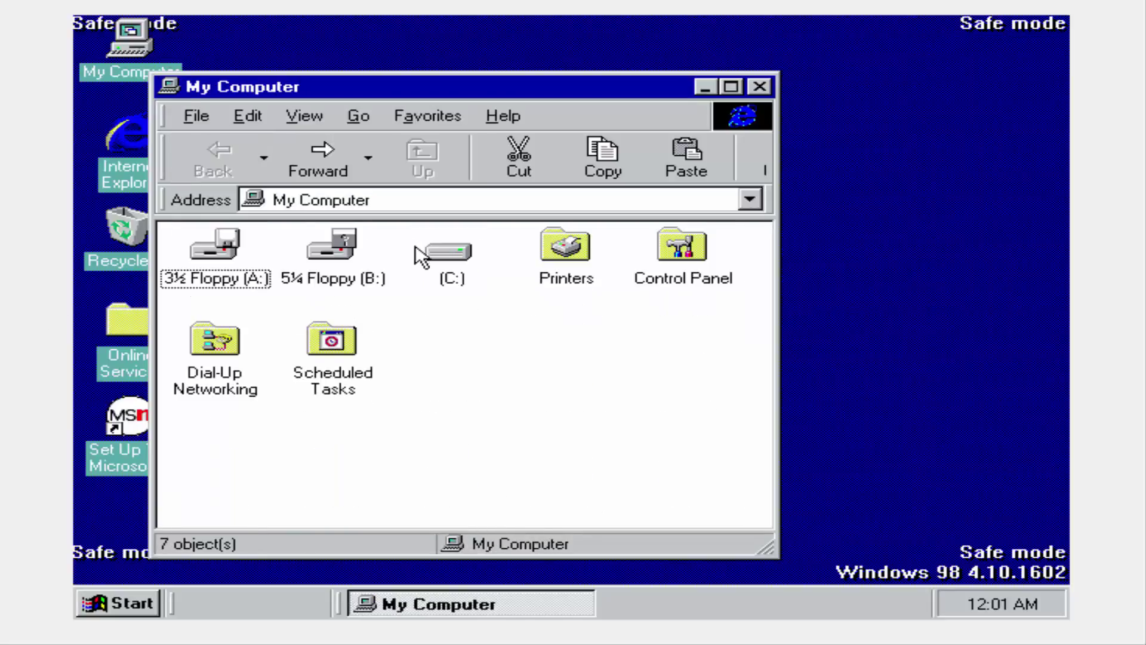
# Open drive C: and its Windows folder.
pyautogui.doubleClick(418, 251)
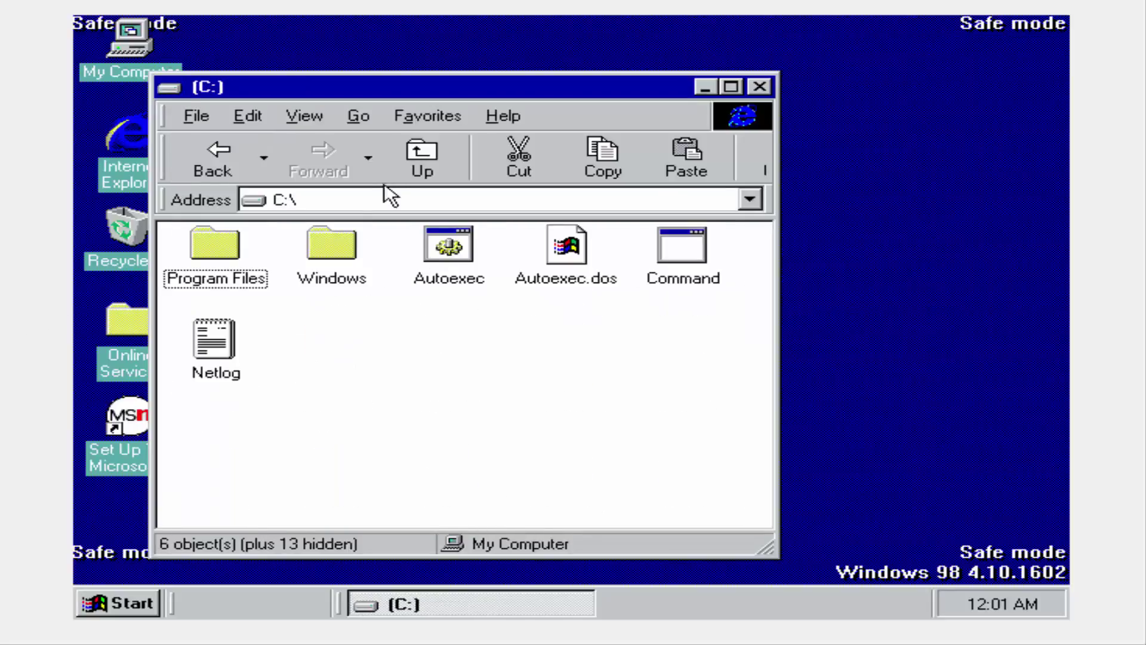
pyautogui.doubleClick(332, 266)
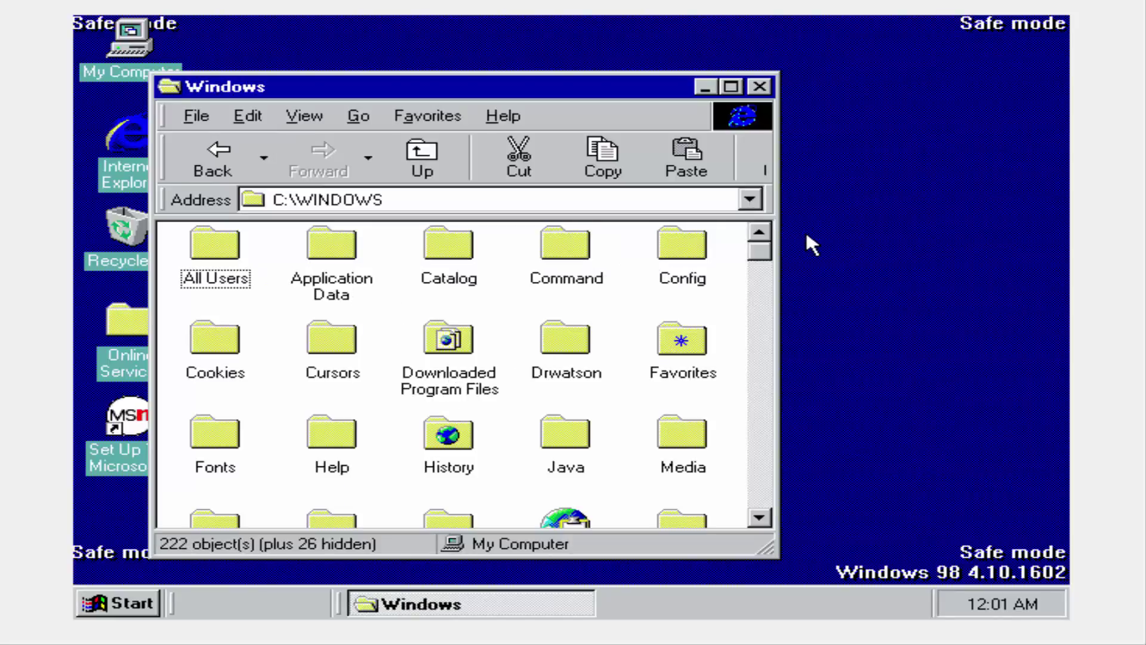
pyautogui.moveTo(769, 251); pyautogui.dragTo(761, 334)
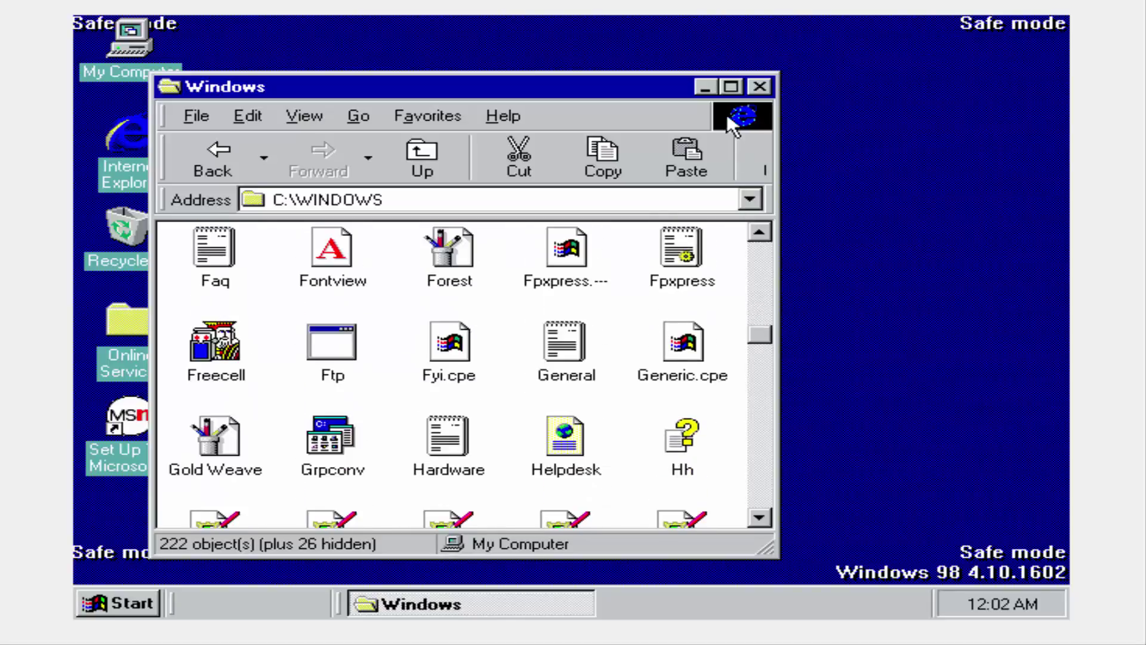
# Dismiss the Microsoft website connection error, maximize the Windows folder, and scroll its files.
pyautogui.click(740, 113)
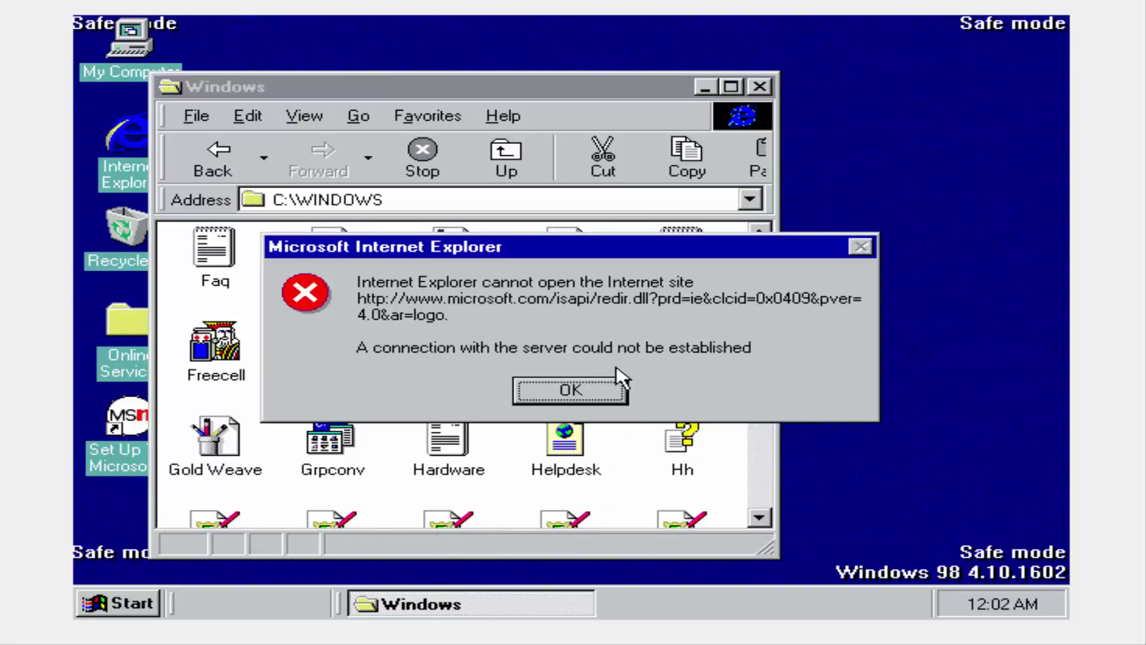
pyautogui.click(618, 386)
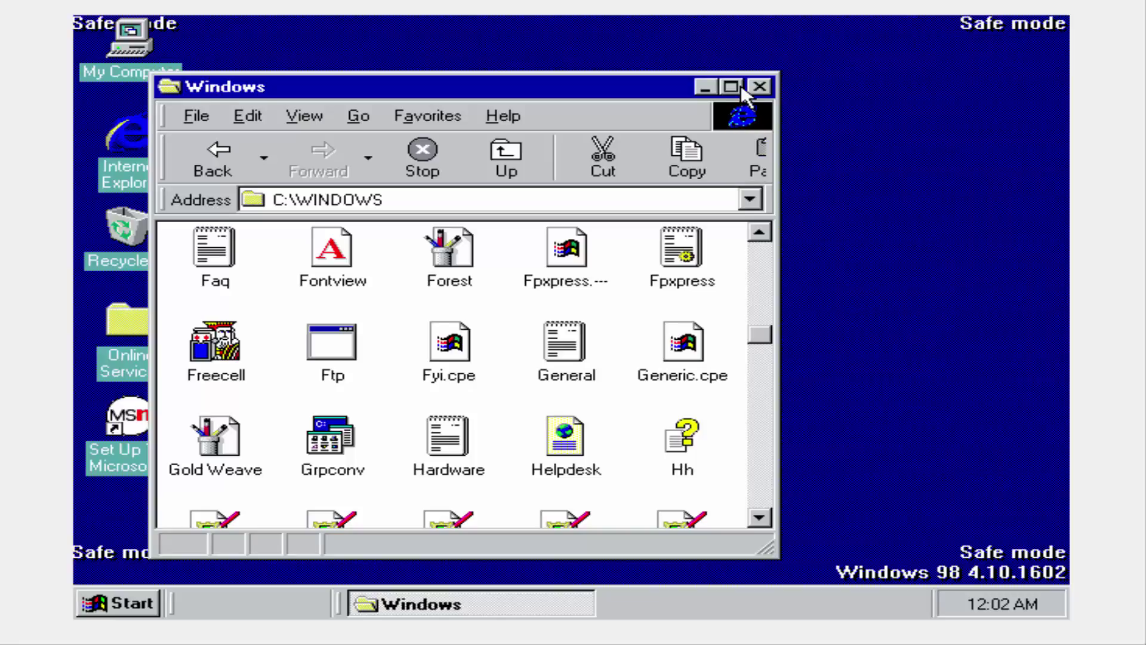
pyautogui.click(739, 88)
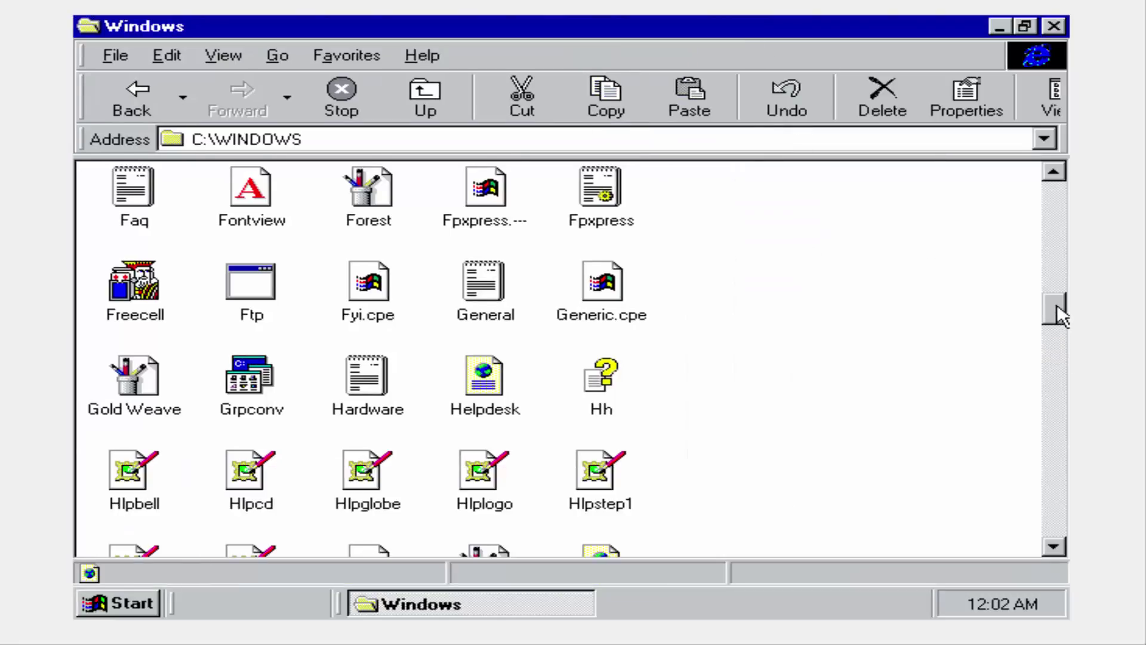
pyautogui.moveTo(1057, 309); pyautogui.dragTo(1051, 384)
pyautogui.doubleClick(144, 367)
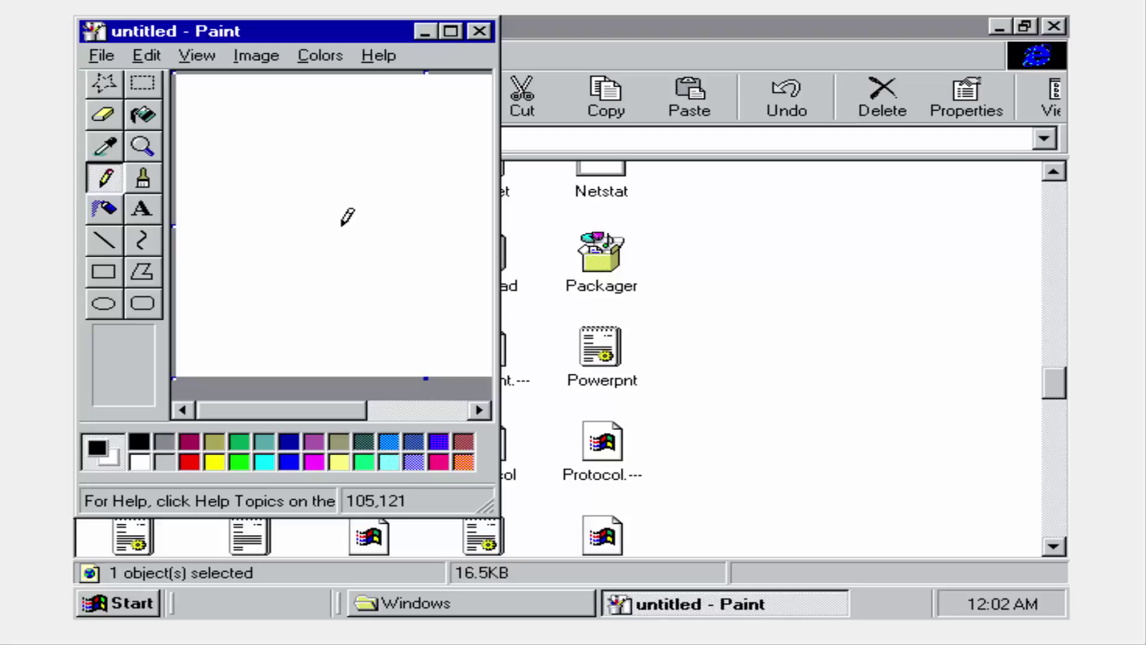
pyautogui.click(321, 192)
pyautogui.moveTo(408, 193); pyautogui.dragTo(386, 215)
pyautogui.moveTo(251, 249); pyautogui.dragTo(464, 121)
pyautogui.click(480, 31)
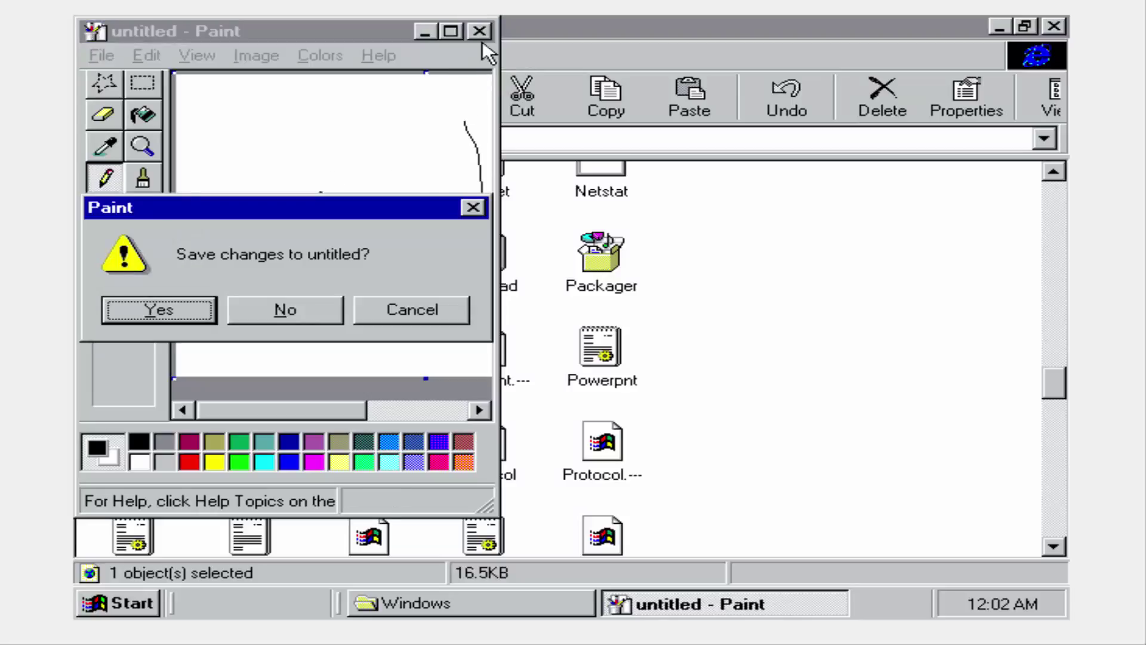
pyautogui.click(327, 315)
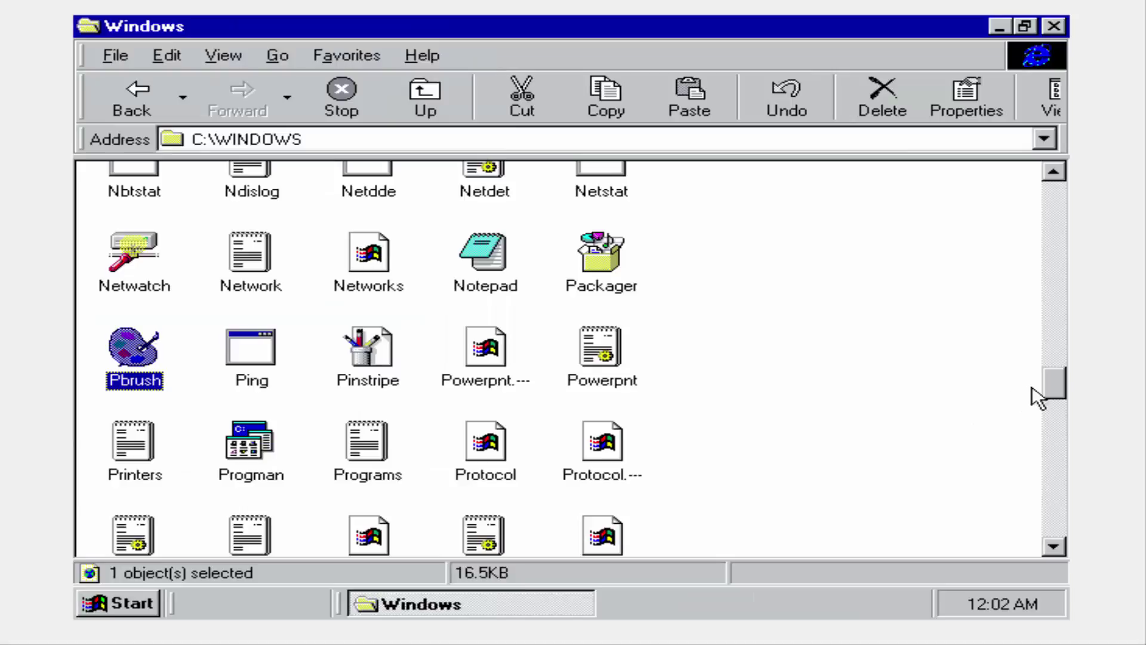
pyautogui.moveTo(1064, 391); pyautogui.dragTo(1064, 426)
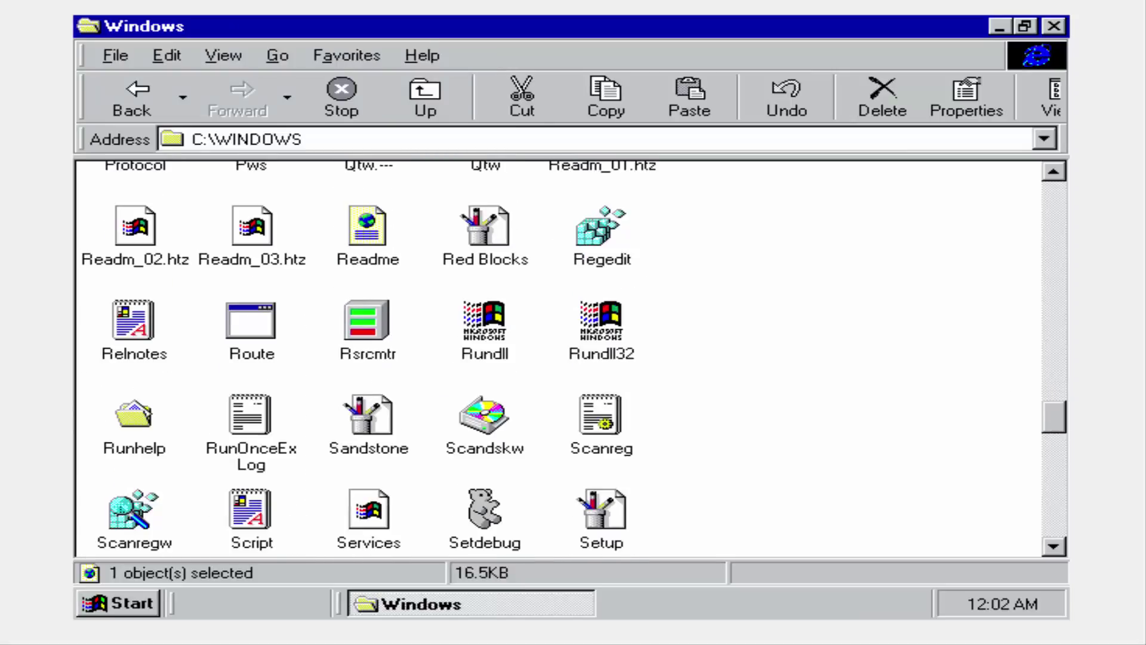
pyautogui.doubleClick(598, 236)
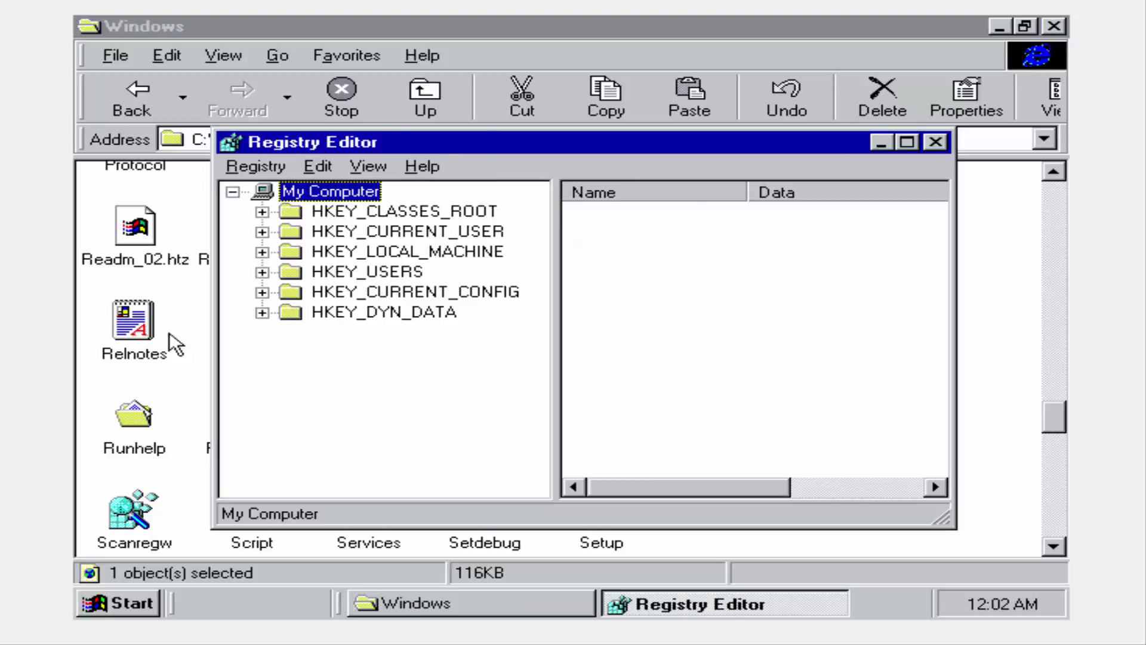
pyautogui.click(934, 144)
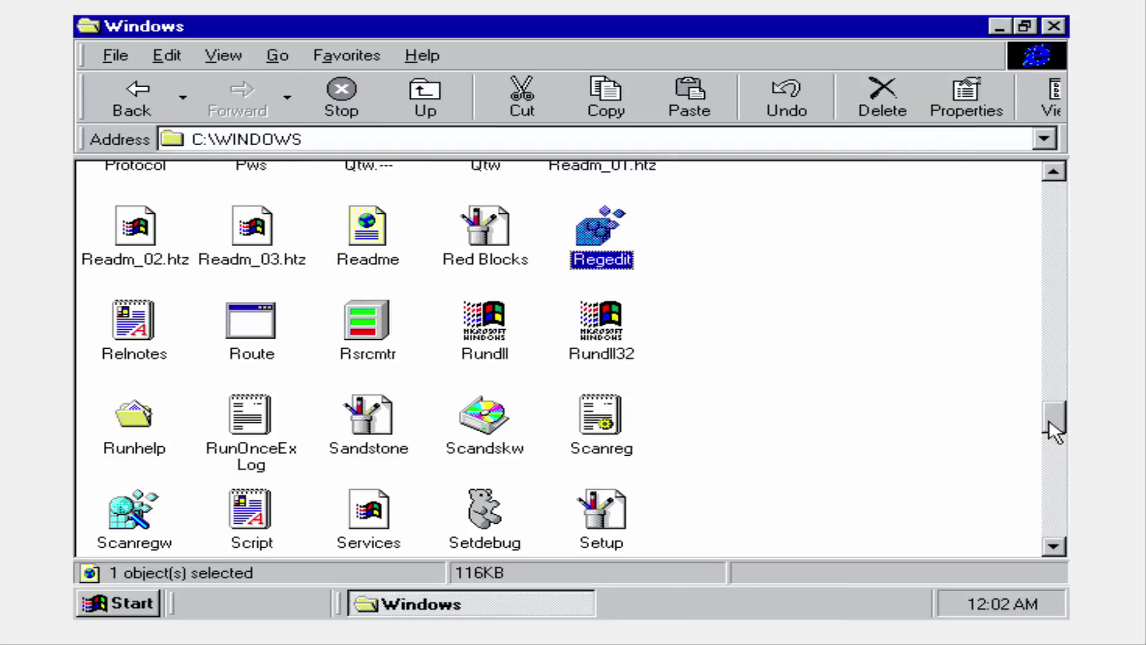
pyautogui.click(1066, 439)
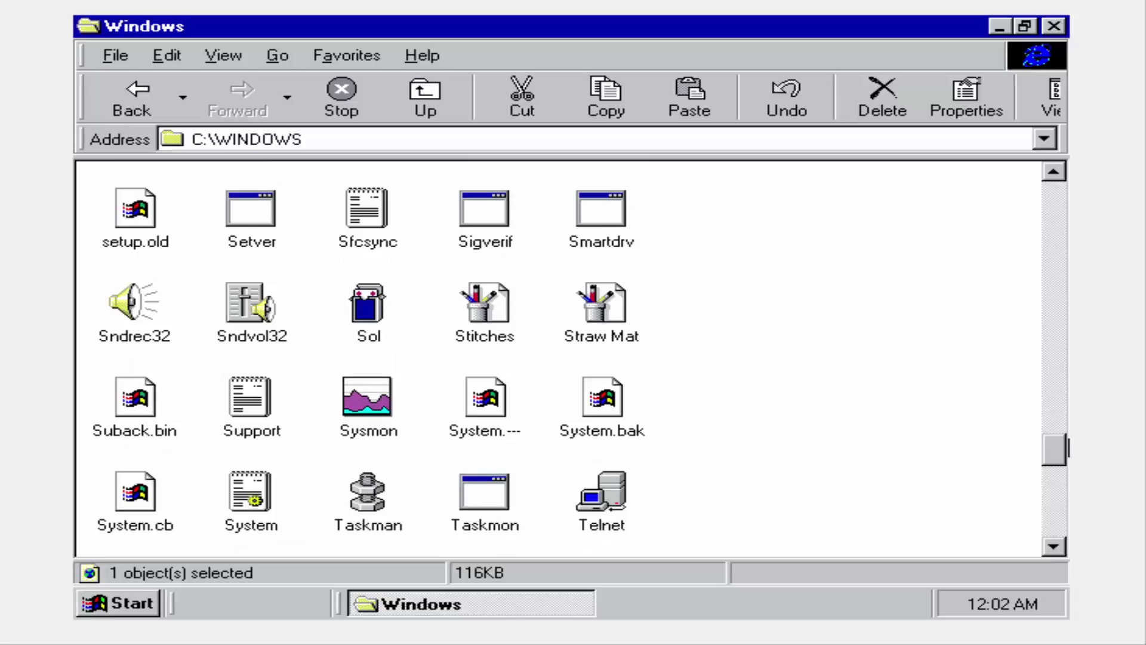
pyautogui.moveTo(1067, 448); pyautogui.dragTo(1068, 497)
# Show the Windows 98 version information with Winver, then return to the root of C:.
pyautogui.doubleClick(602, 497)
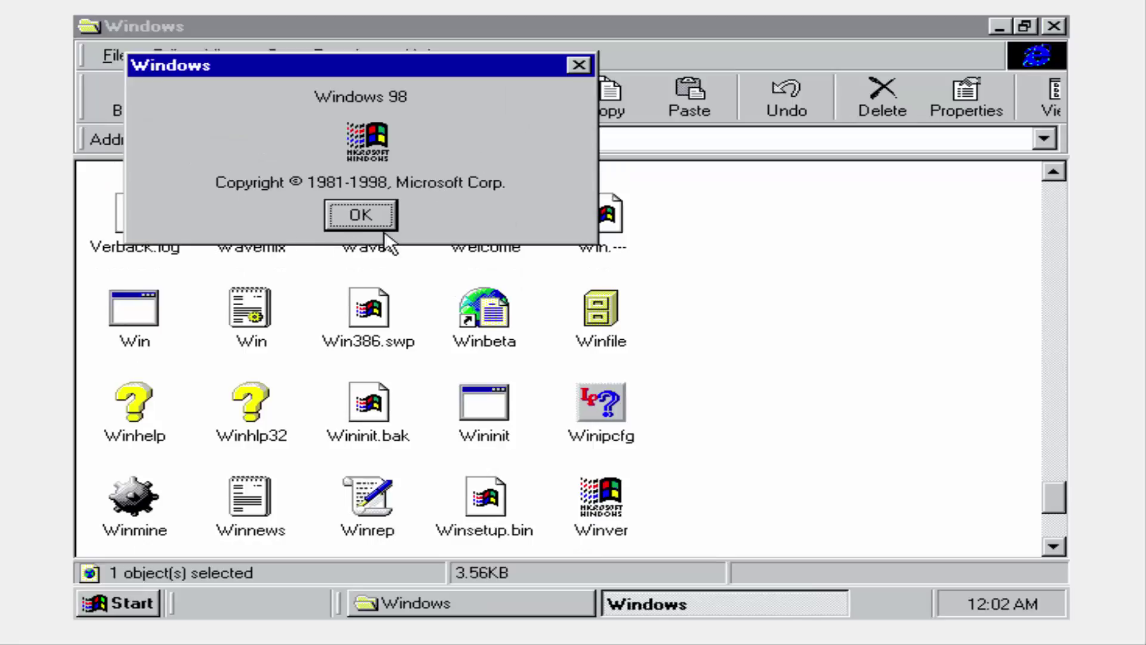
pyautogui.click(360, 215)
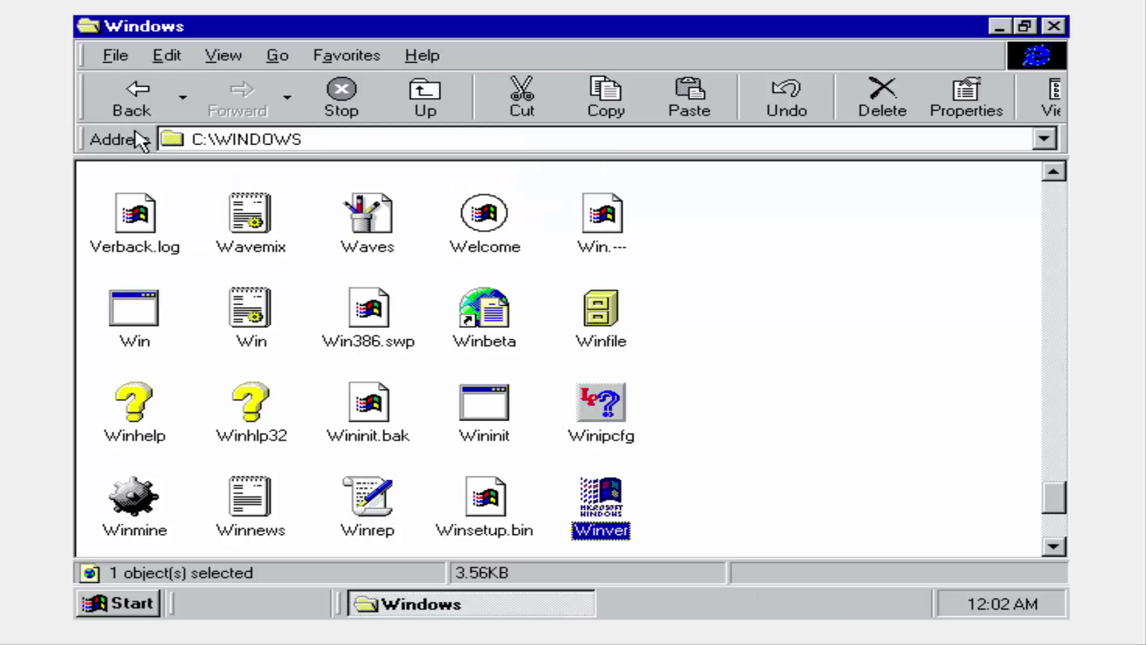
pyautogui.click(143, 107)
# Browse Program Files and its Webcast folder, then close the folder window.
pyautogui.doubleClick(135, 218)
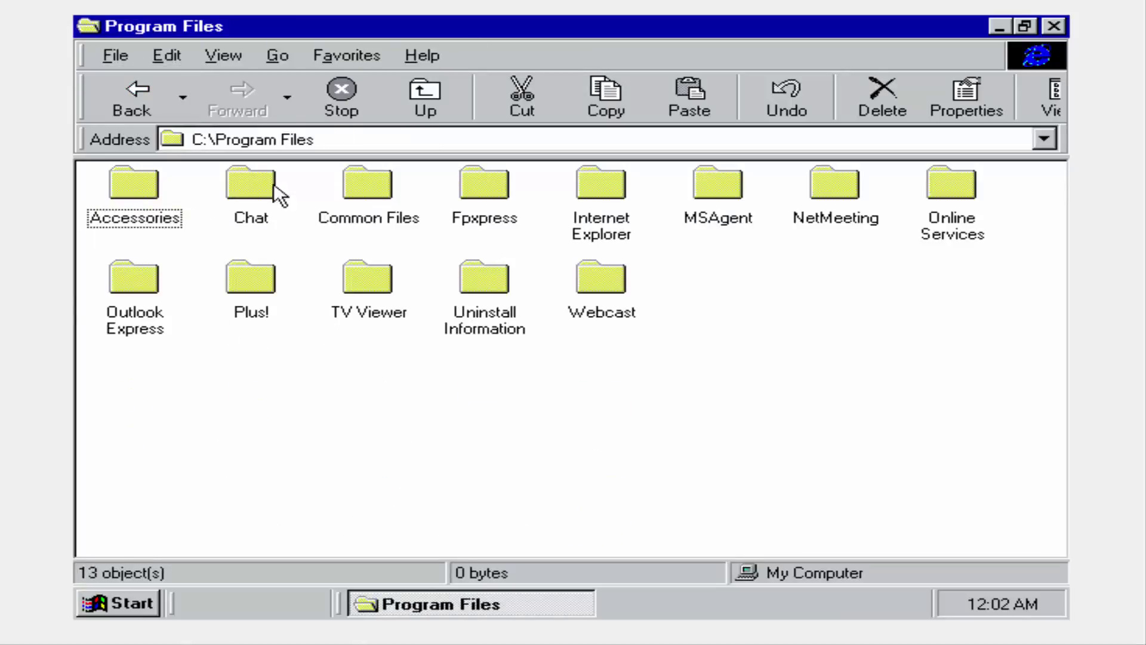
pyautogui.doubleClick(578, 291)
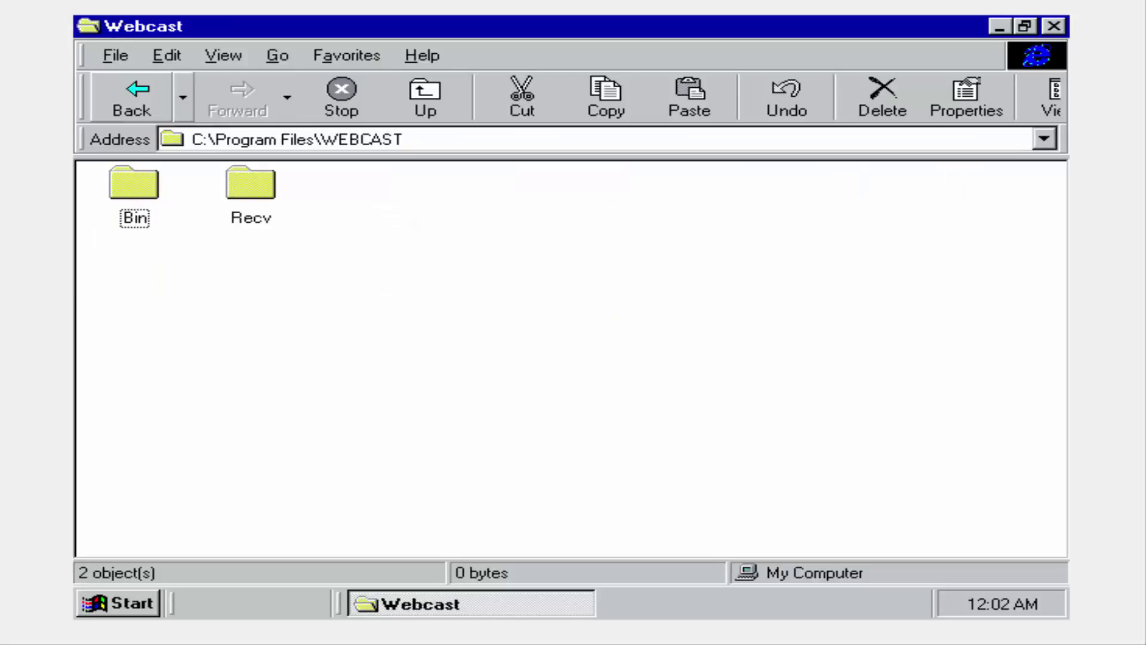
pyautogui.click(148, 110)
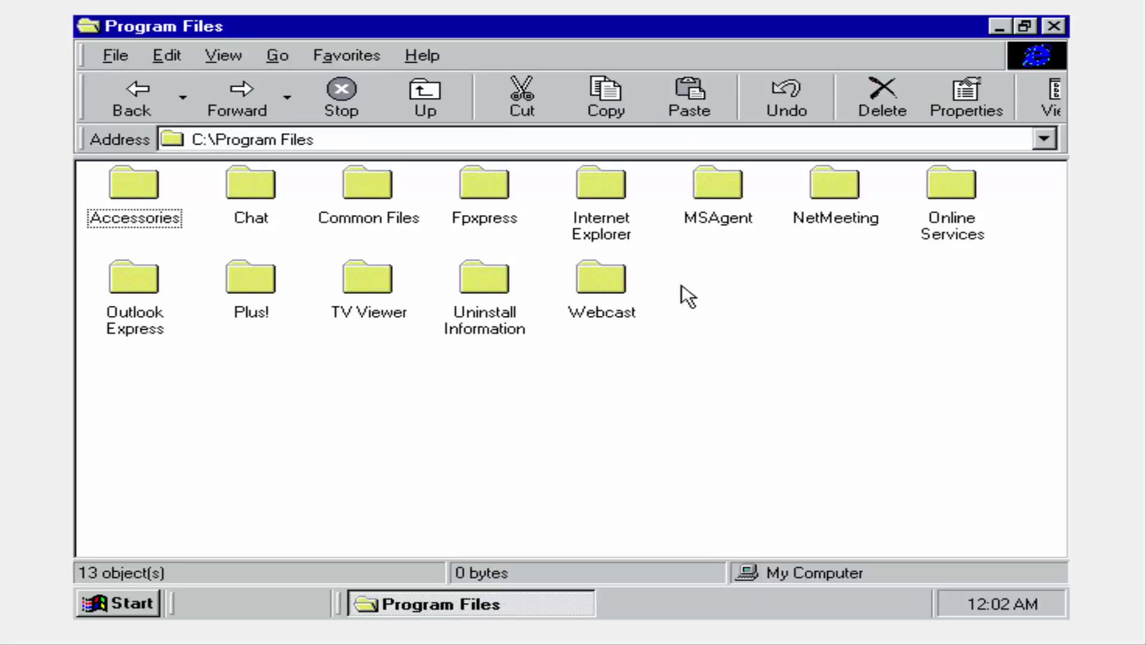
pyautogui.click(1052, 27)
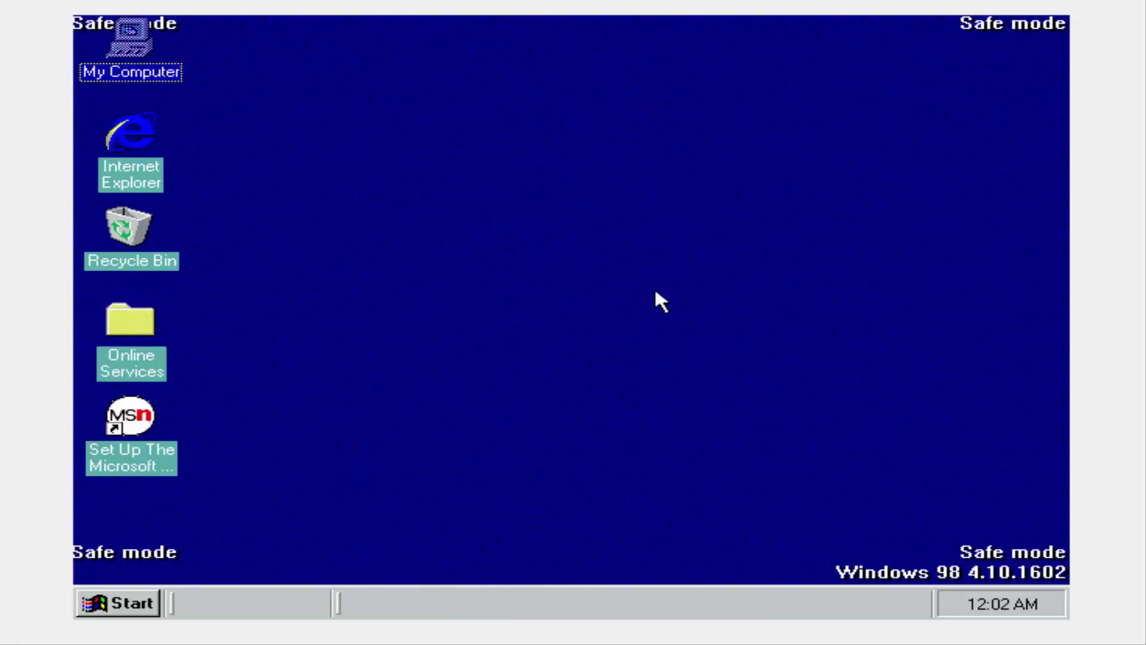
pyautogui.rightClick(934, 432)
pyautogui.click(719, 474)
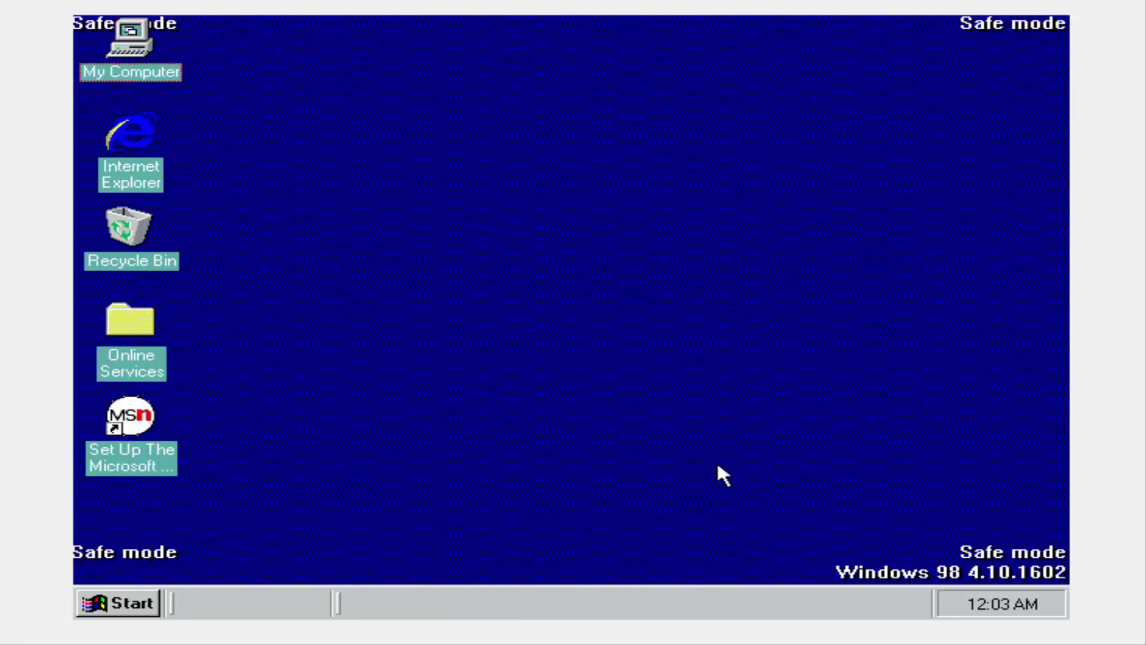
pyautogui.rightClick(717, 466)
pyautogui.click(606, 609)
pyautogui.rightClick(607, 603)
pyautogui.click(673, 559)
pyautogui.rightClick(618, 592)
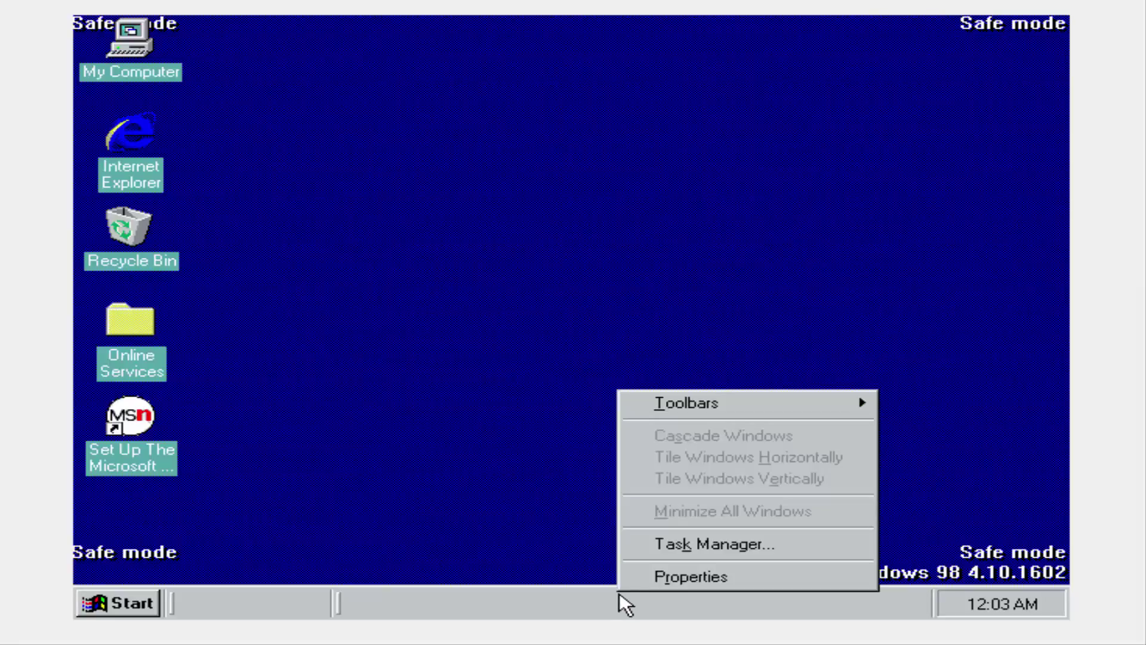
pyautogui.click(687, 534)
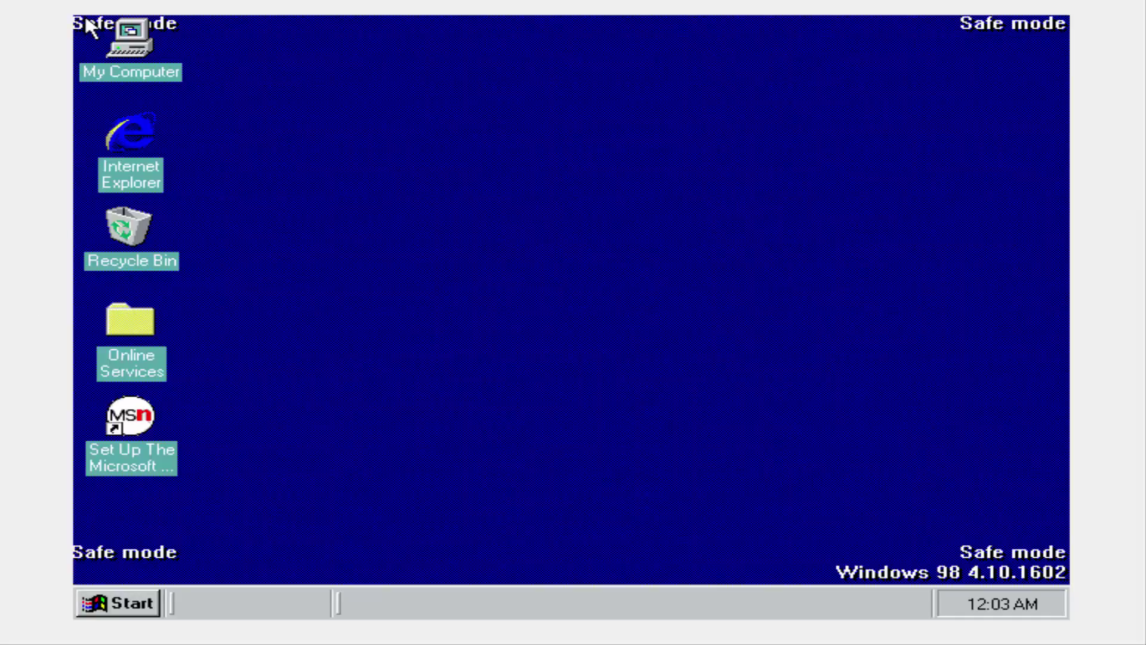
pyautogui.doubleClick(108, 49)
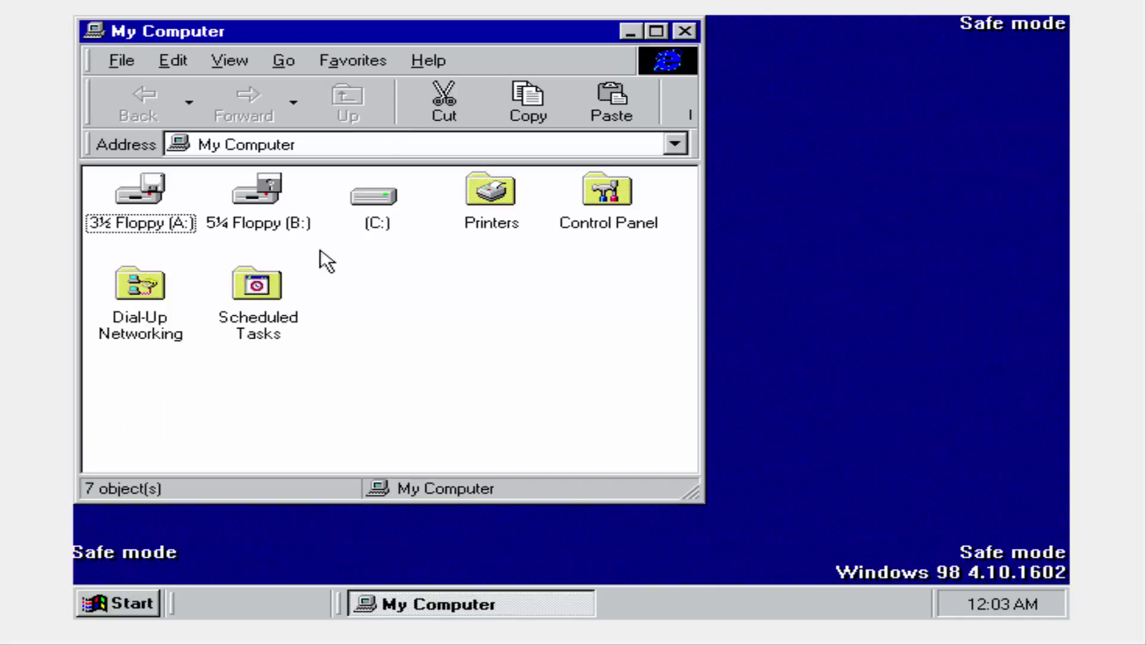
pyautogui.doubleClick(375, 200)
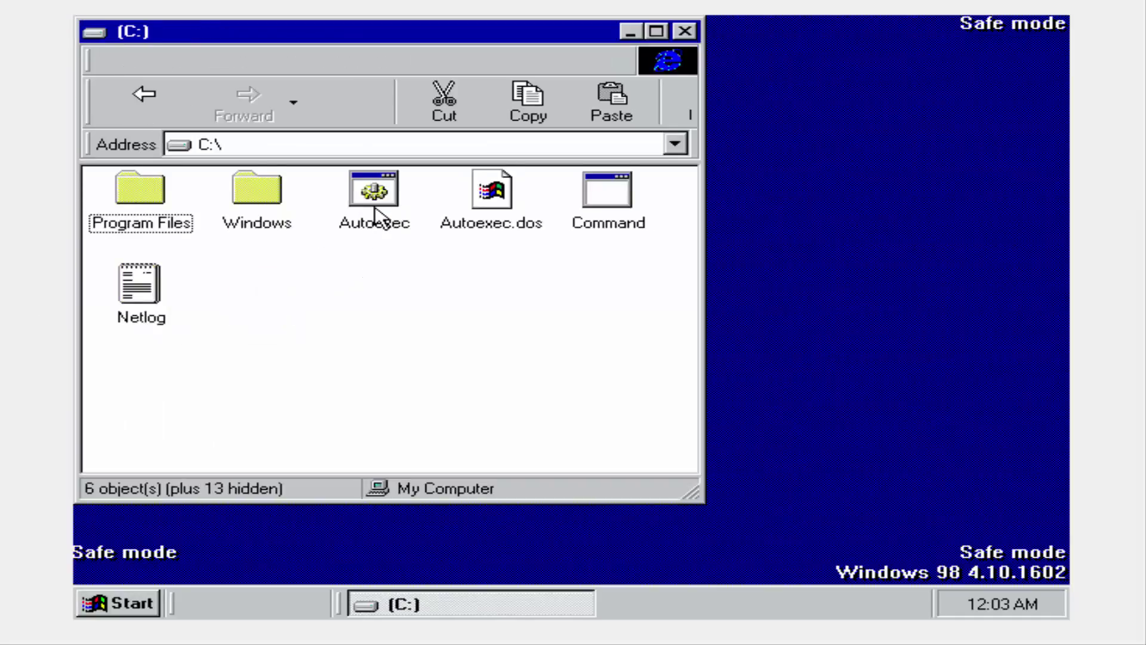
pyautogui.doubleClick(253, 203)
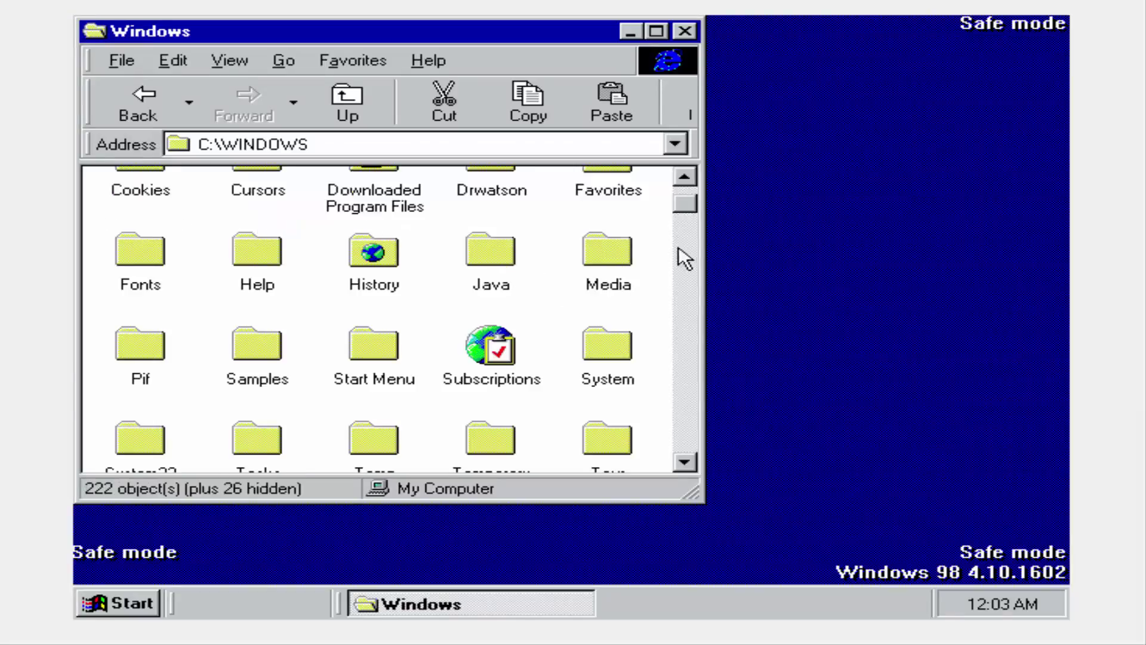
pyautogui.moveTo(683, 208); pyautogui.dragTo(679, 400)
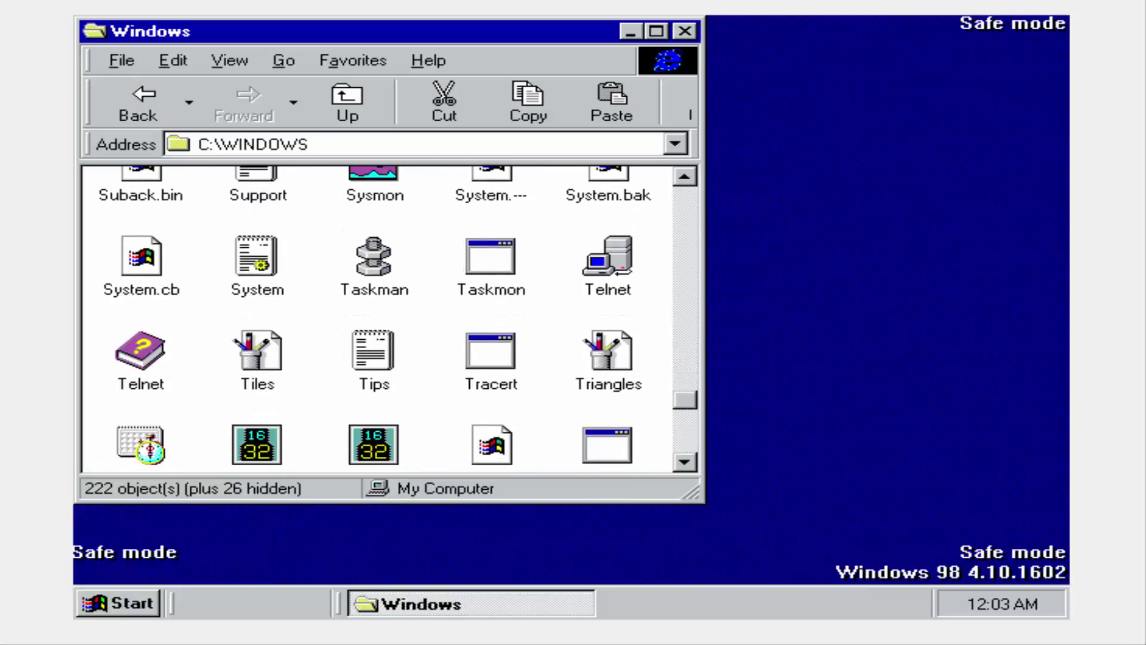
pyautogui.doubleClick(374, 289)
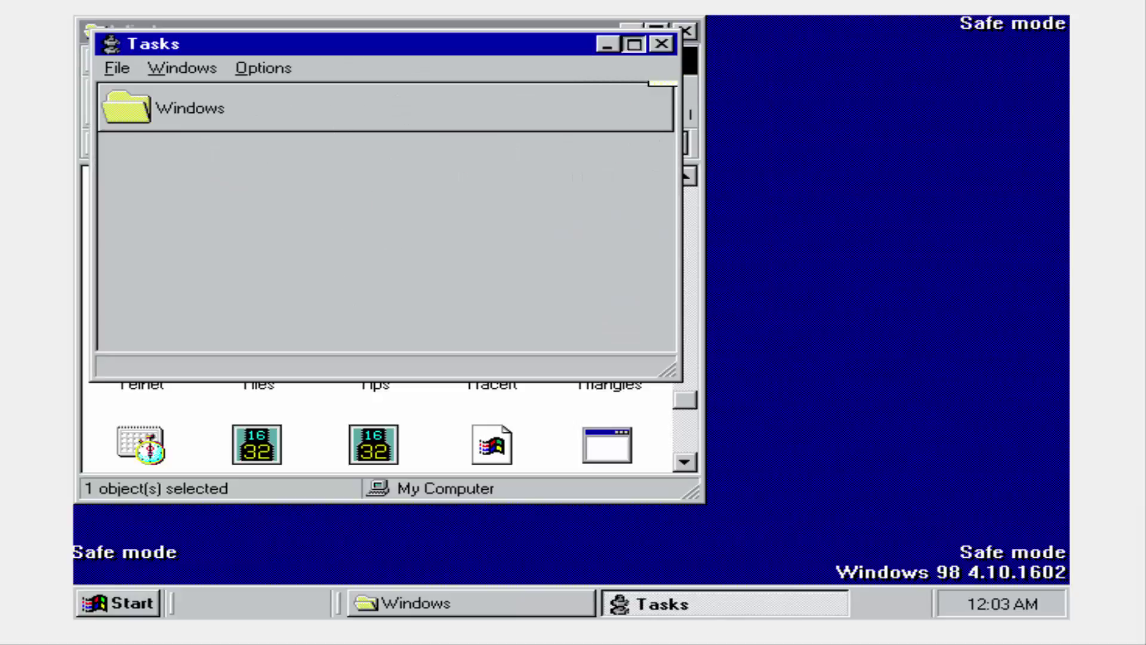
pyautogui.click(633, 44)
pyautogui.click(1054, 27)
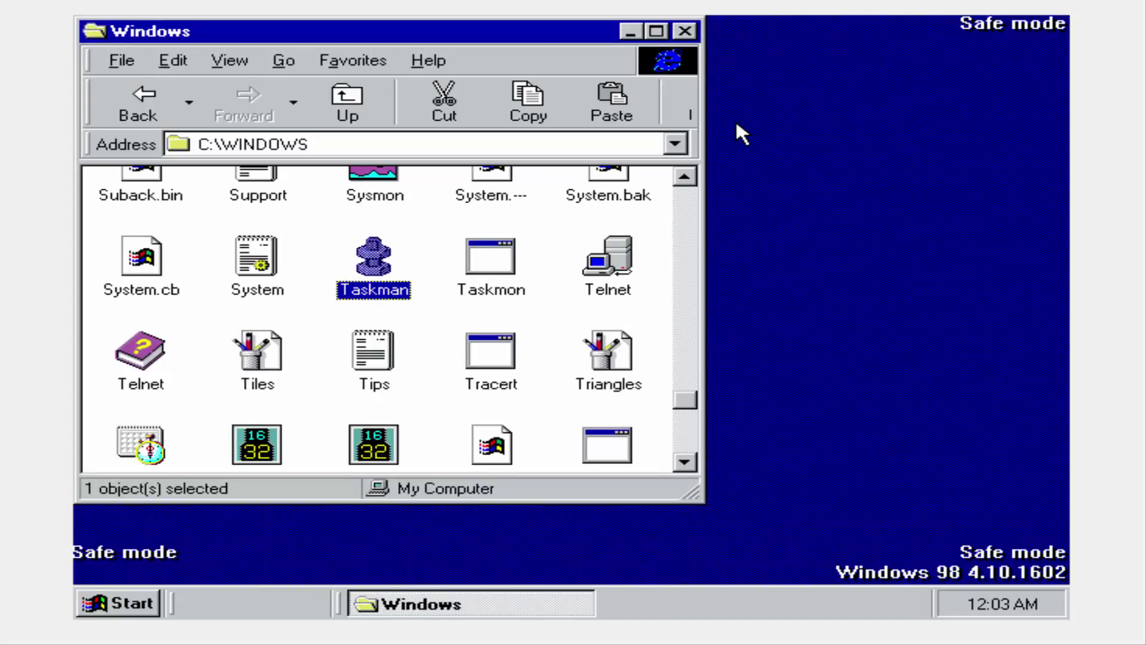
# Close the Windows folder and shut down the computer, dismissing the Tapisrv error.
pyautogui.click(685, 30)
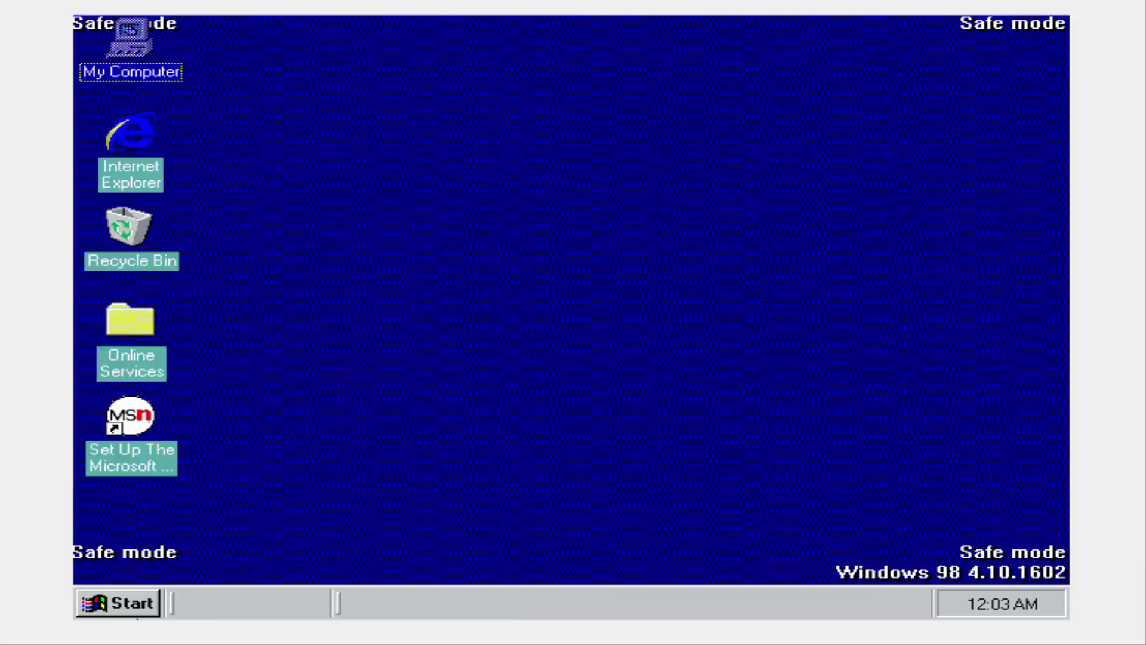
pyautogui.click(139, 604)
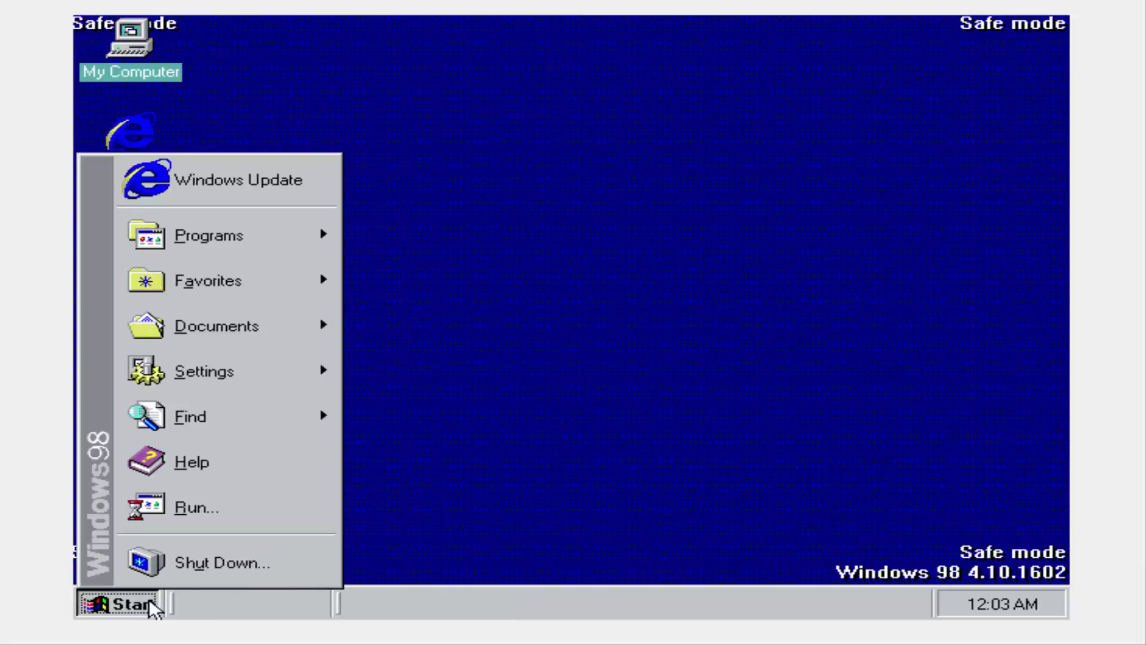
pyautogui.click(273, 579)
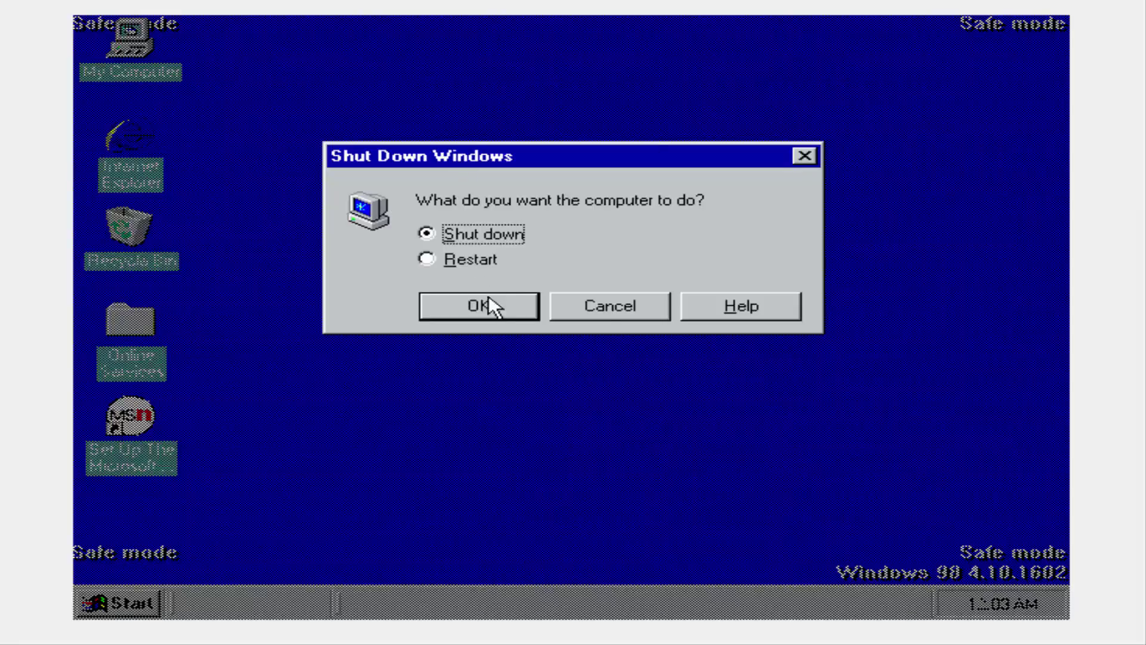
pyautogui.click(489, 305)
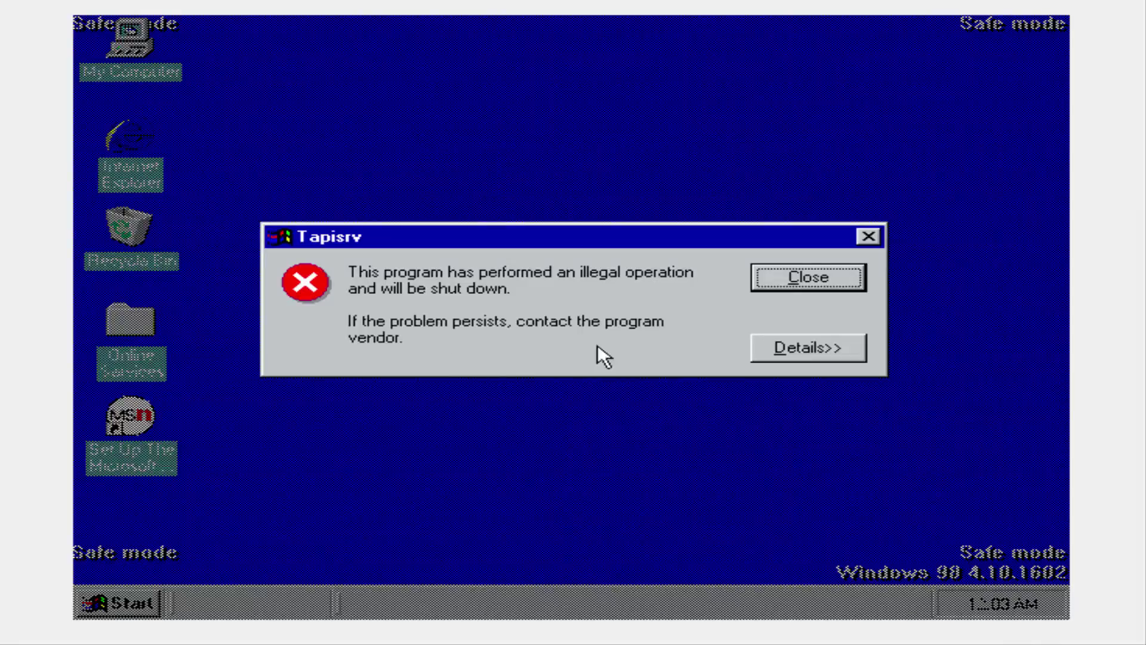
pyautogui.click(770, 280)
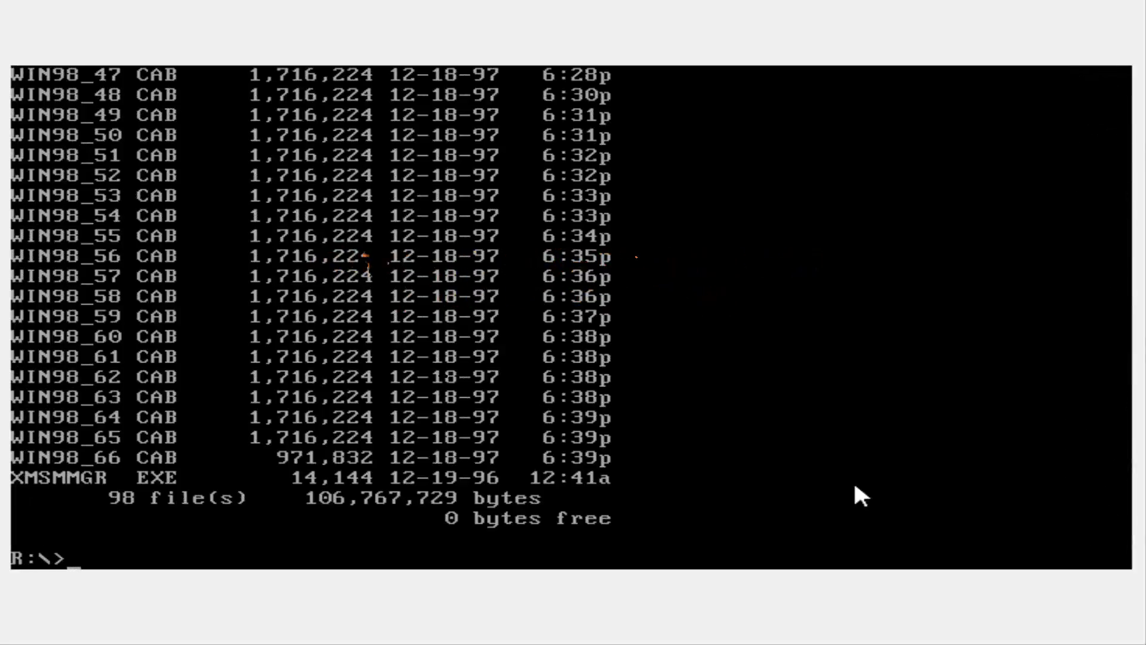
# Run setup from the R:\ prompt and continue past the system check and welcome screen.
pyautogui.write('up')
pyautogui.press('Return')
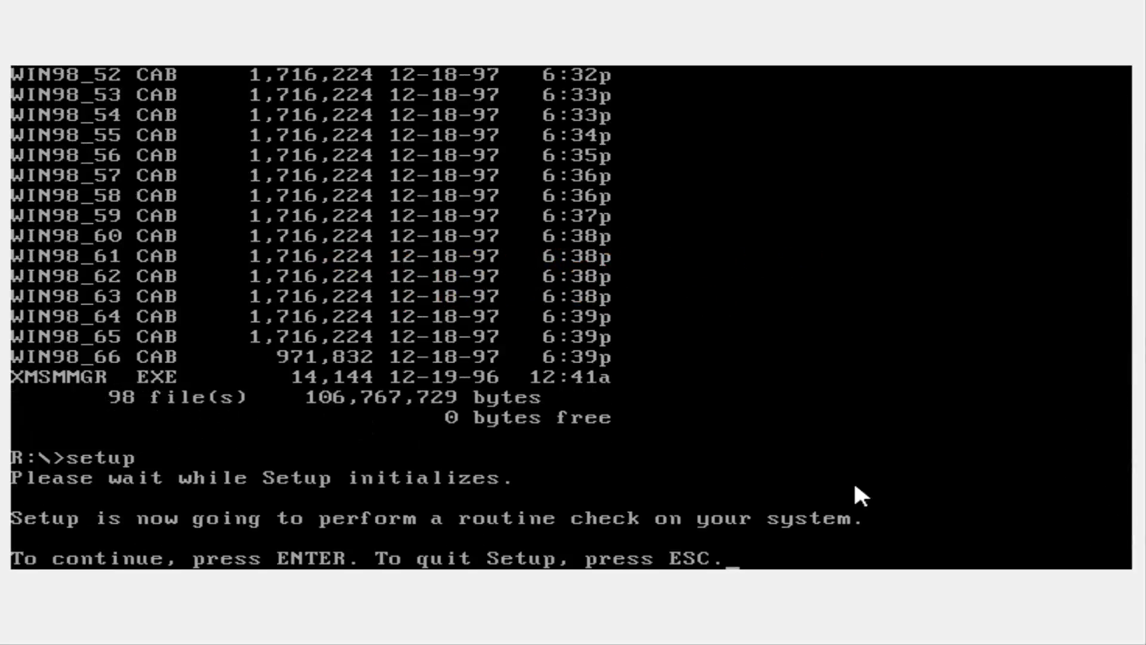
pyautogui.press('Return')
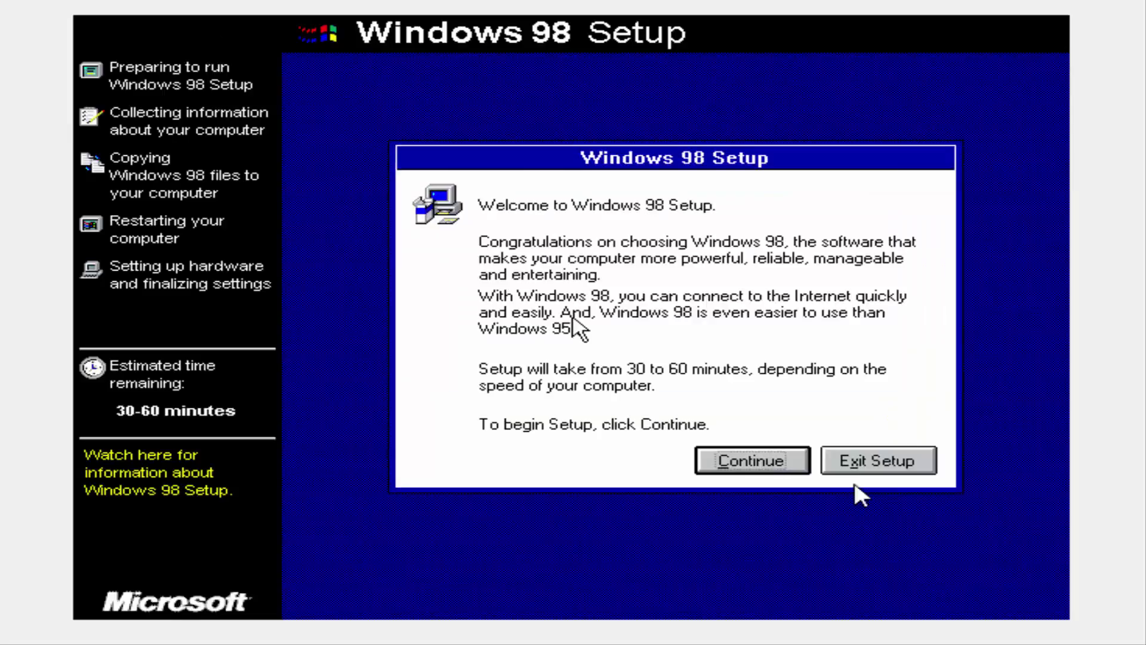
pyautogui.press('Return')
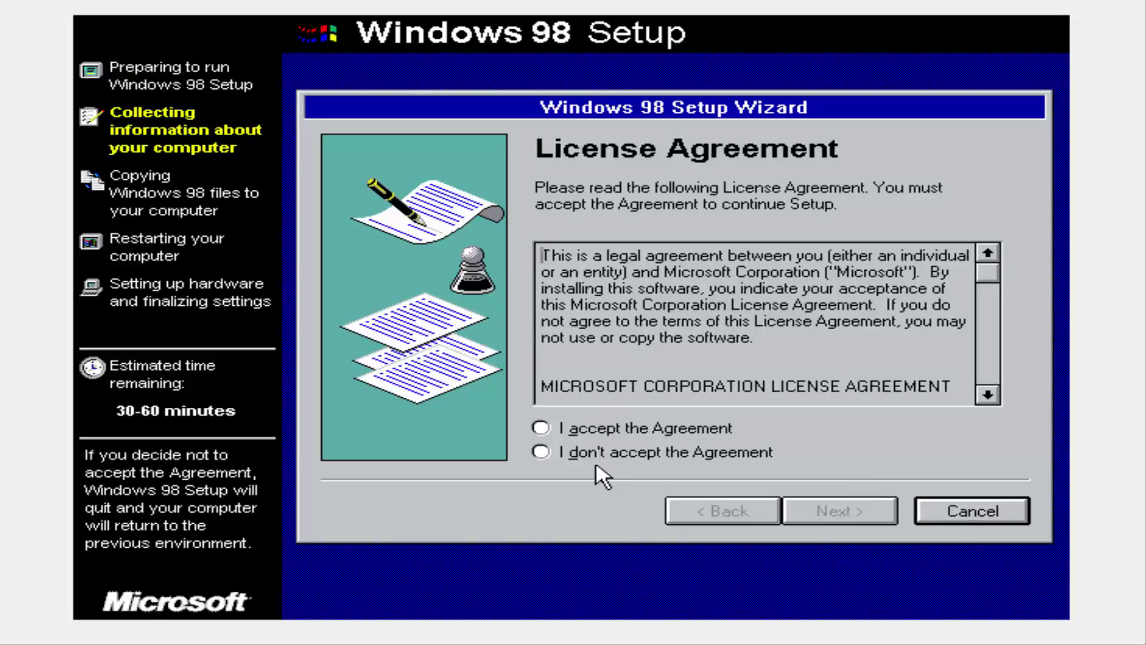
# Accept the licence and default install directory, and skip saving existing system files.
pyautogui.click(632, 429)
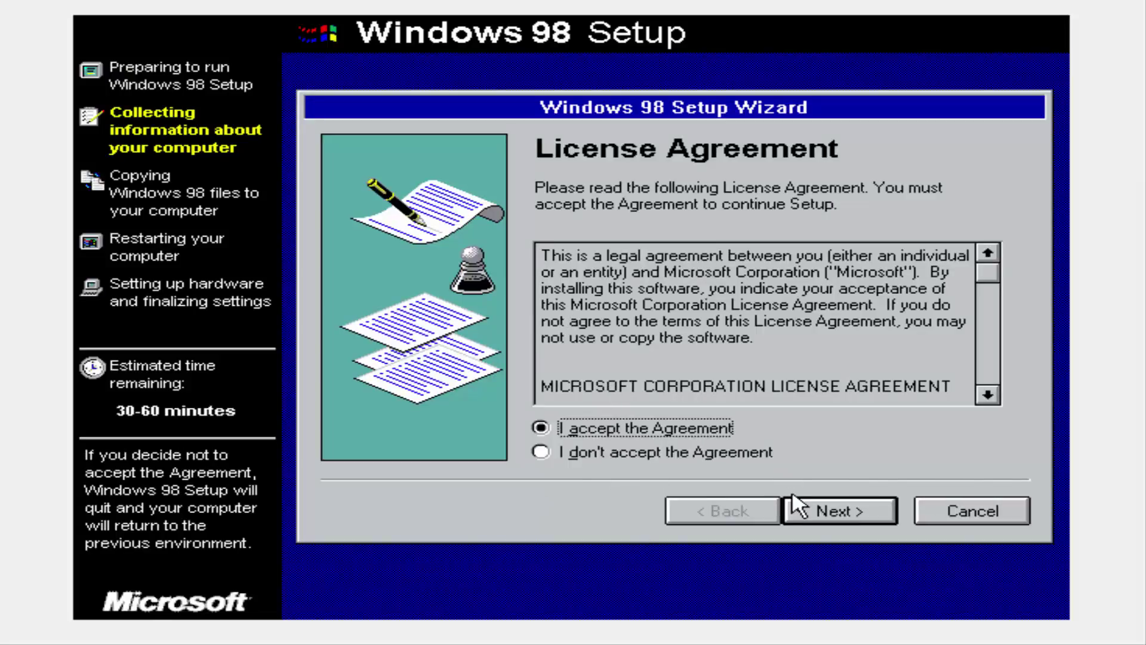
pyautogui.click(799, 509)
pyautogui.click(798, 512)
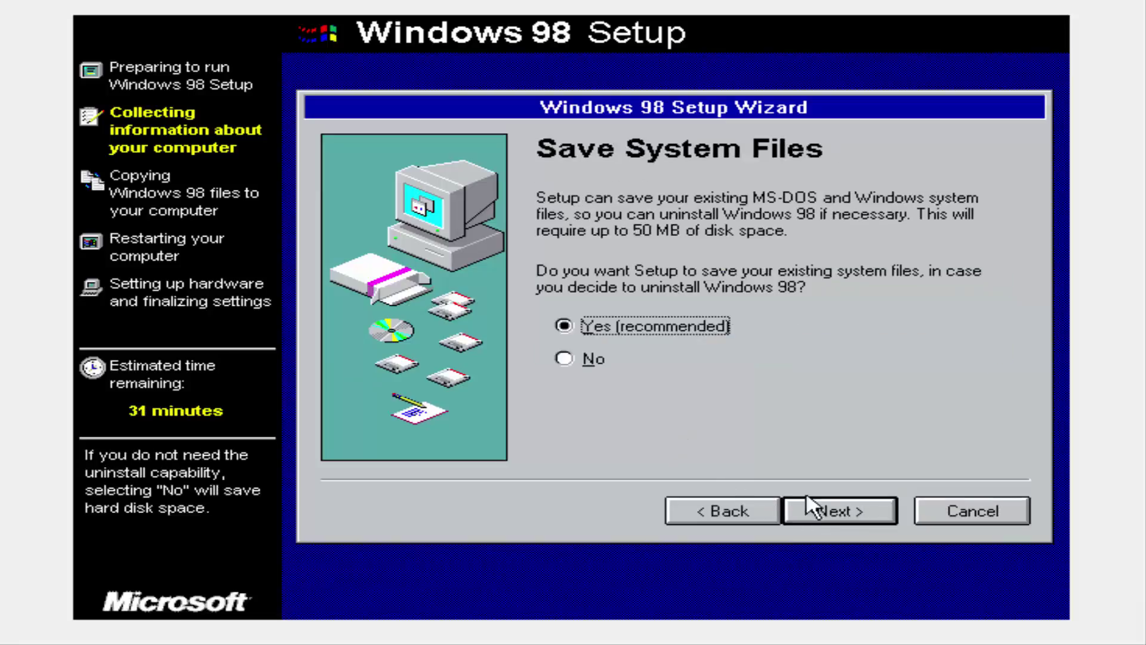
pyautogui.click(596, 361)
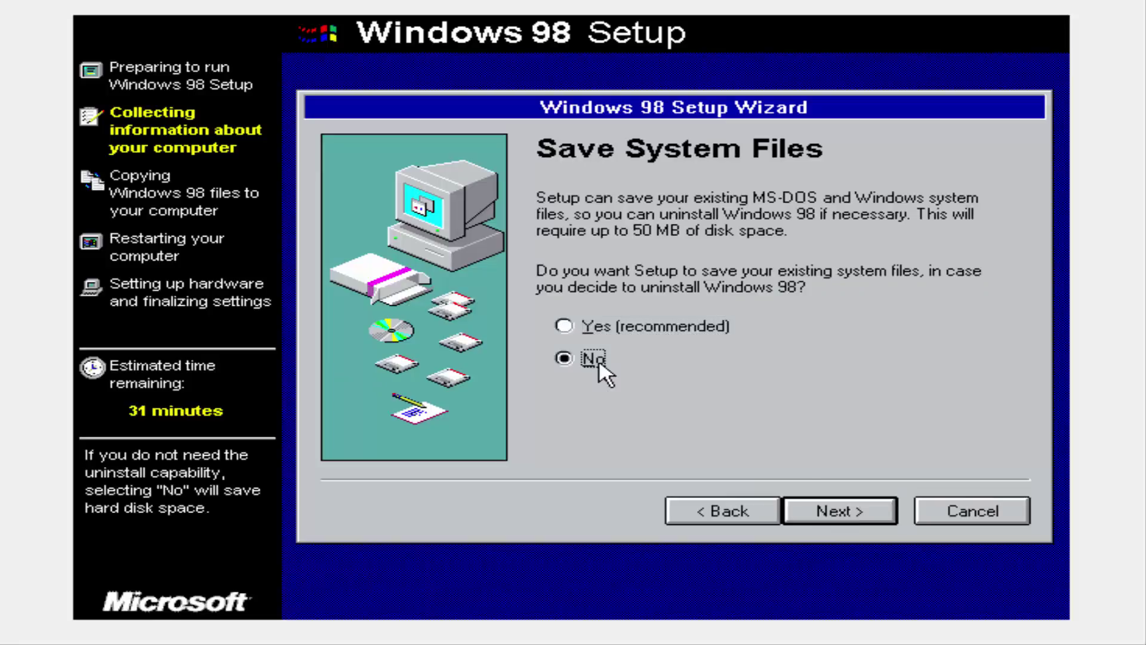
pyautogui.click(812, 505)
pyautogui.press('Return')
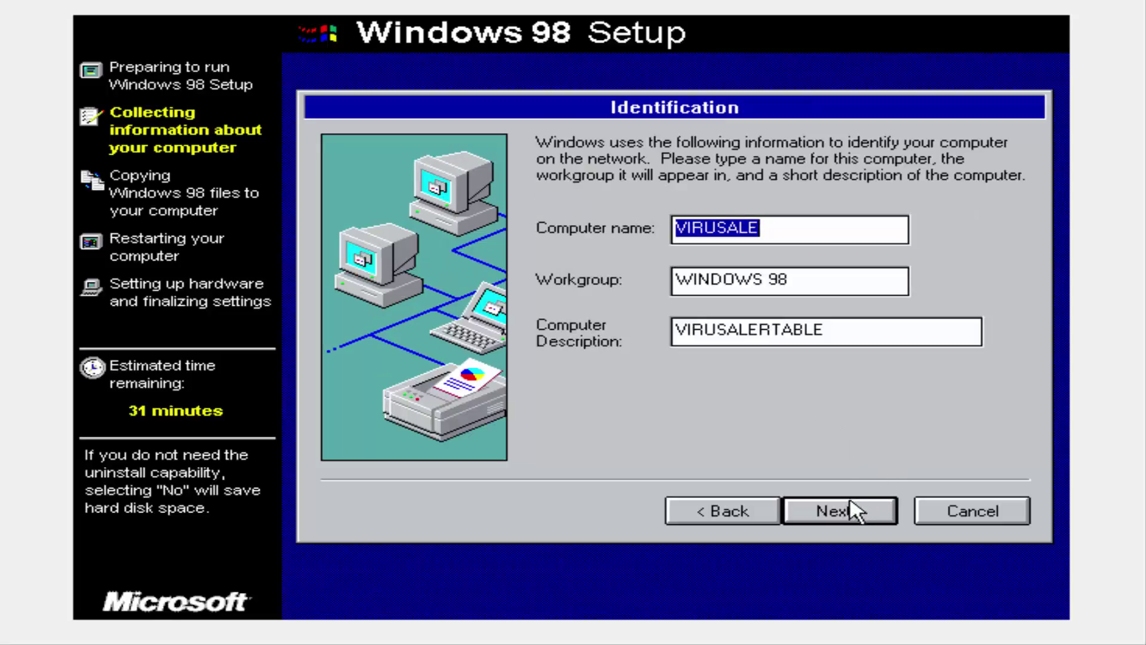
# Keep the default identification and United States channel region, make the startup disk, and start copying.
pyautogui.click(854, 512)
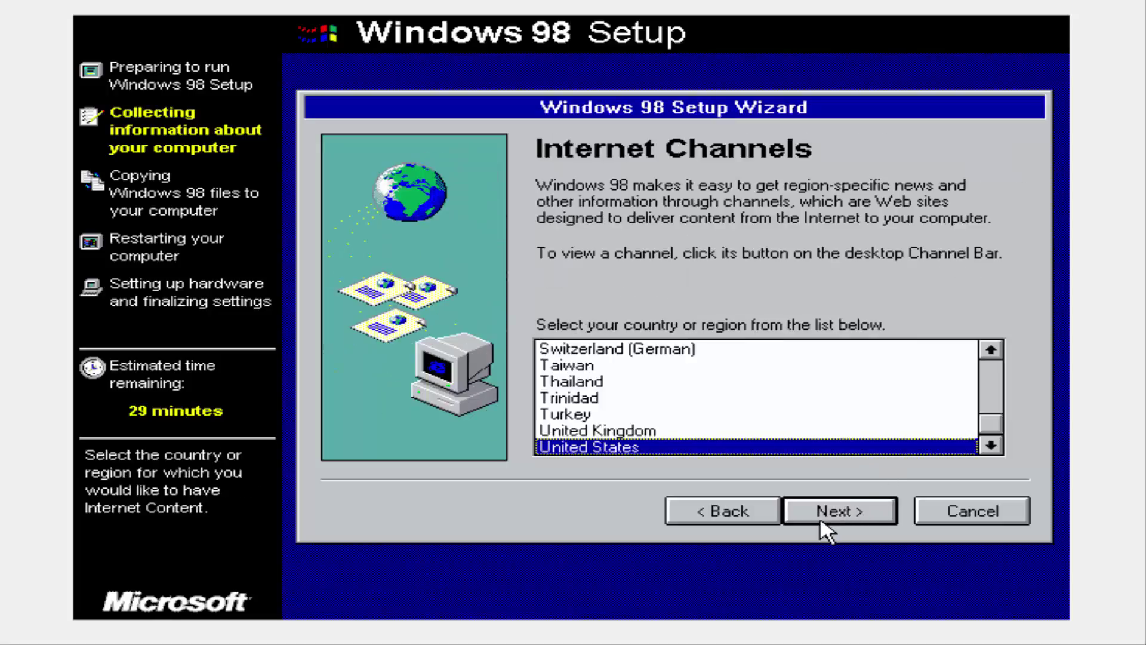
pyautogui.click(826, 515)
pyautogui.click(827, 513)
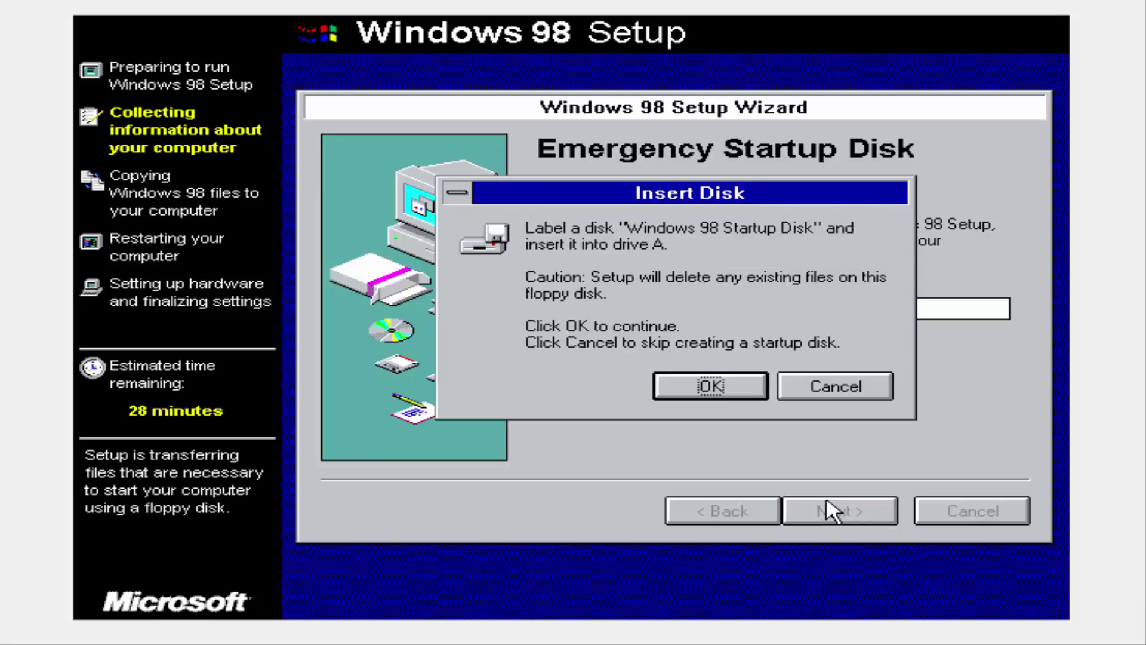
pyautogui.click(746, 387)
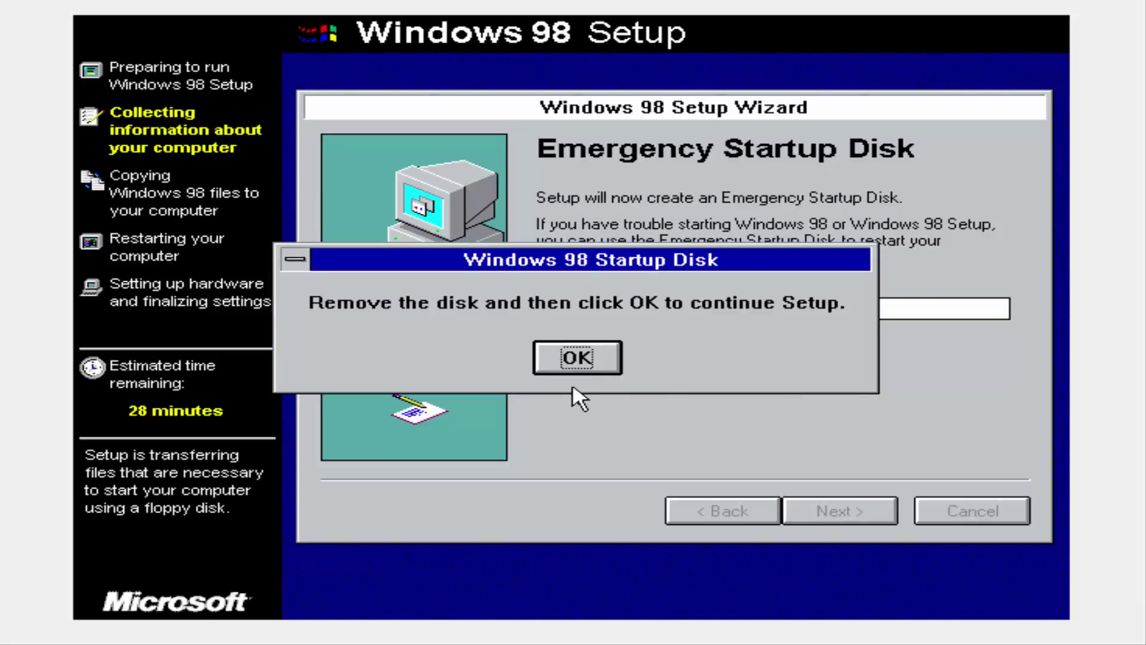
pyautogui.click(572, 360)
pyautogui.press('Return')
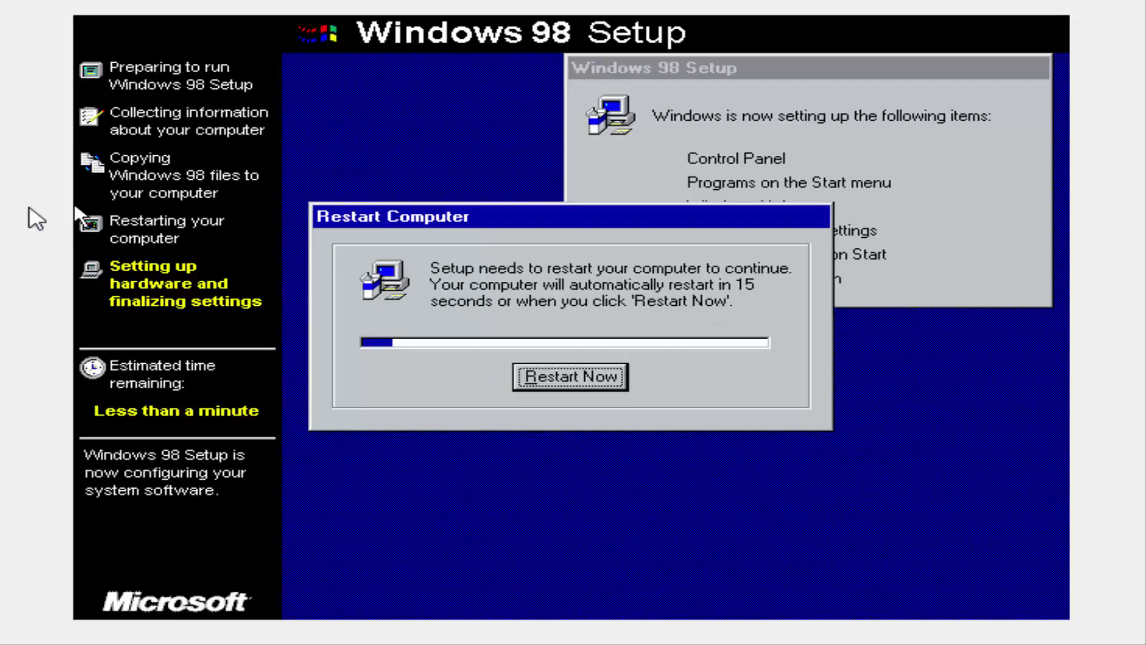
# Restart the computer and log on with empty network and Windows passwords.
pyautogui.click(568, 373)
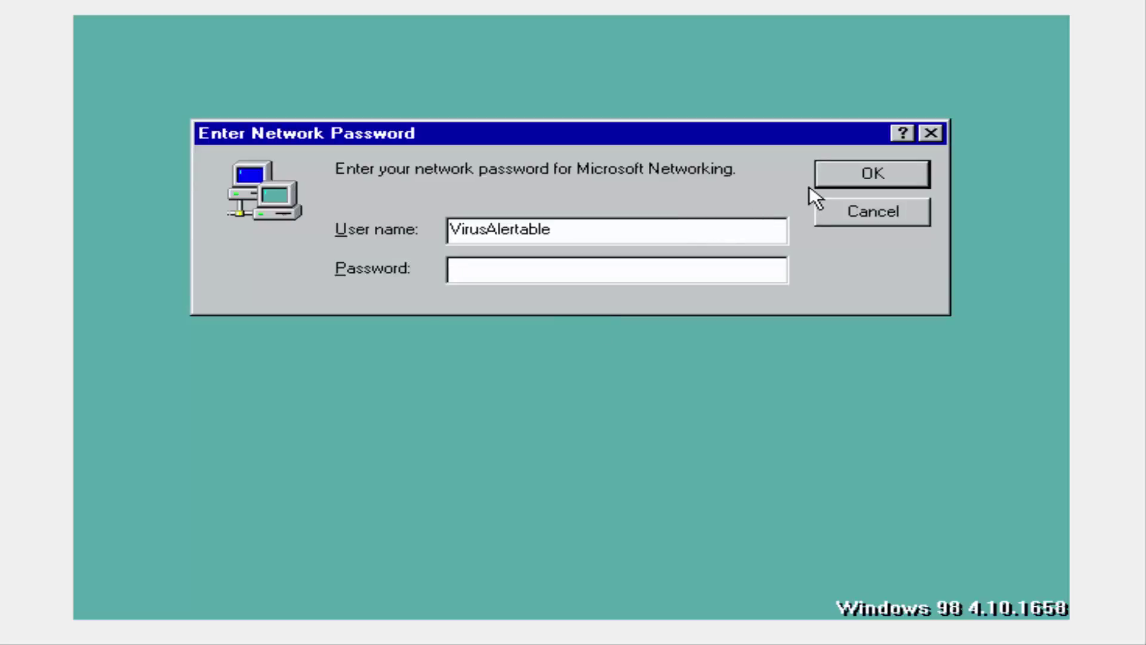
pyautogui.click(868, 168)
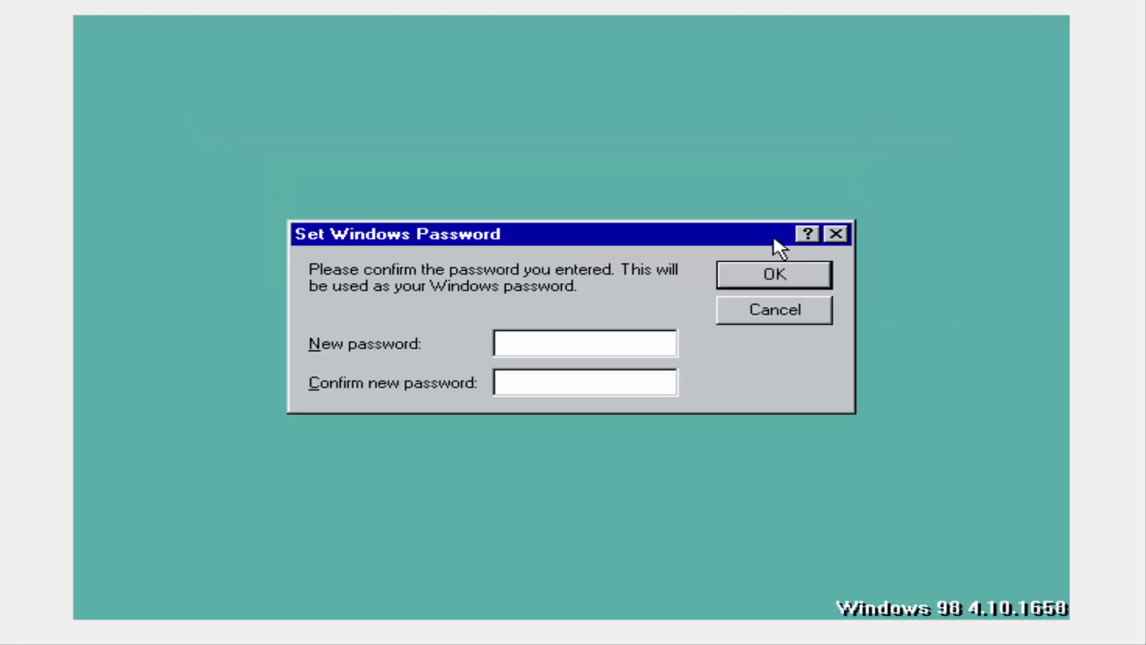
pyautogui.click(775, 273)
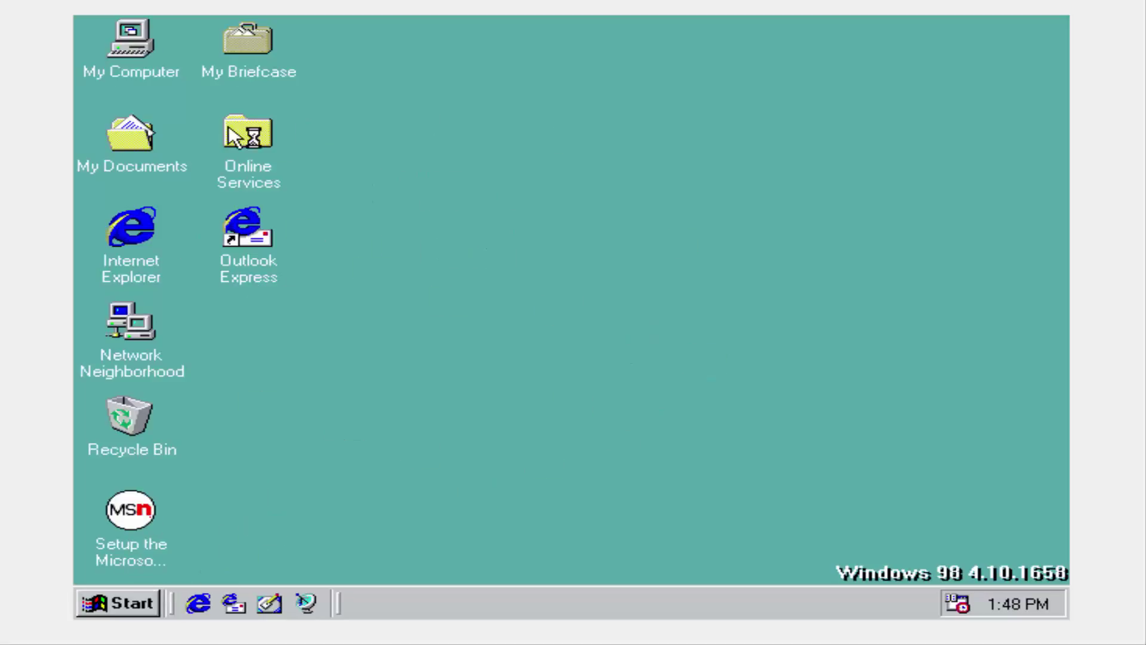
# Open the Channel Guide, decline the Active Channels overview, and drag the Connection Wizard lower.
pyautogui.click(125, 44)
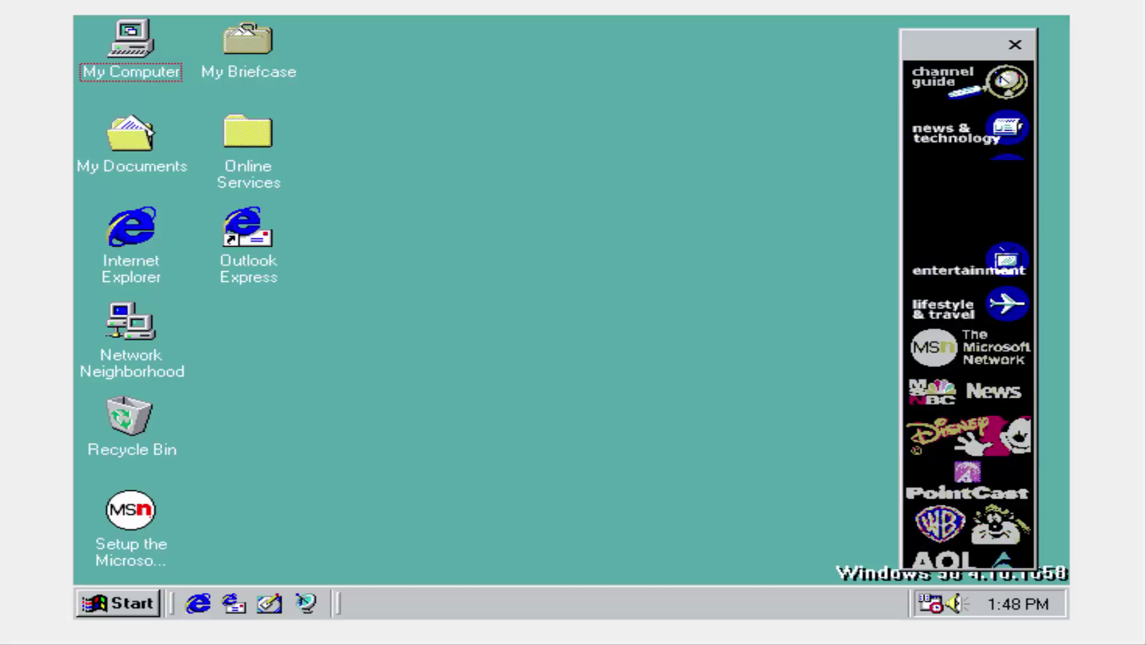
pyautogui.click(967, 65)
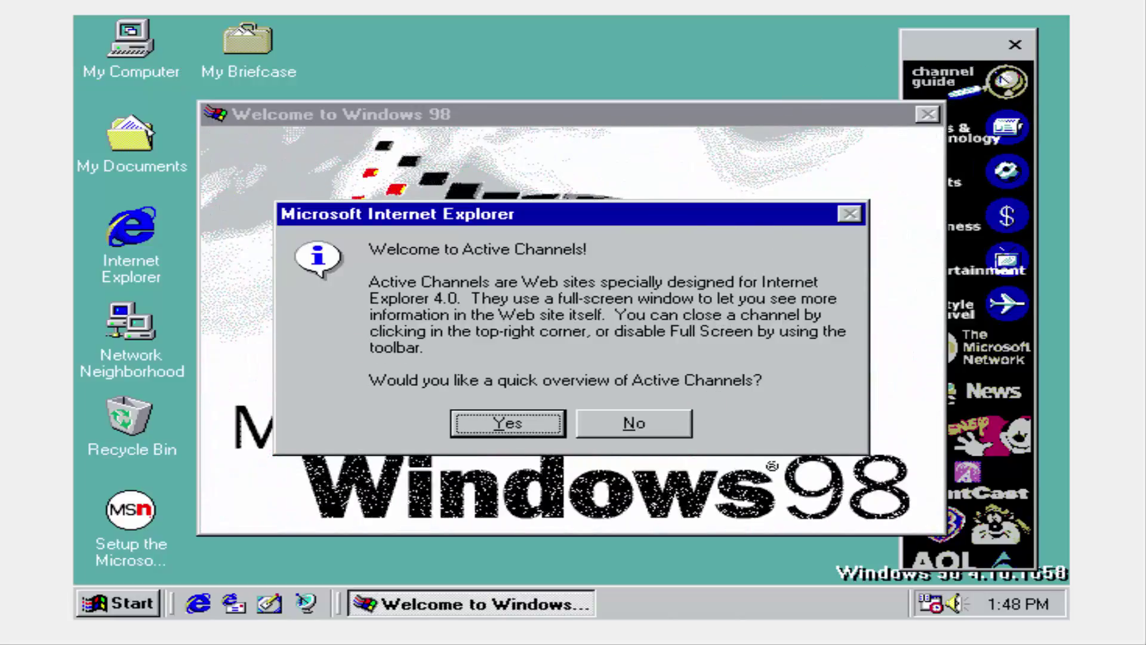
pyautogui.click(634, 423)
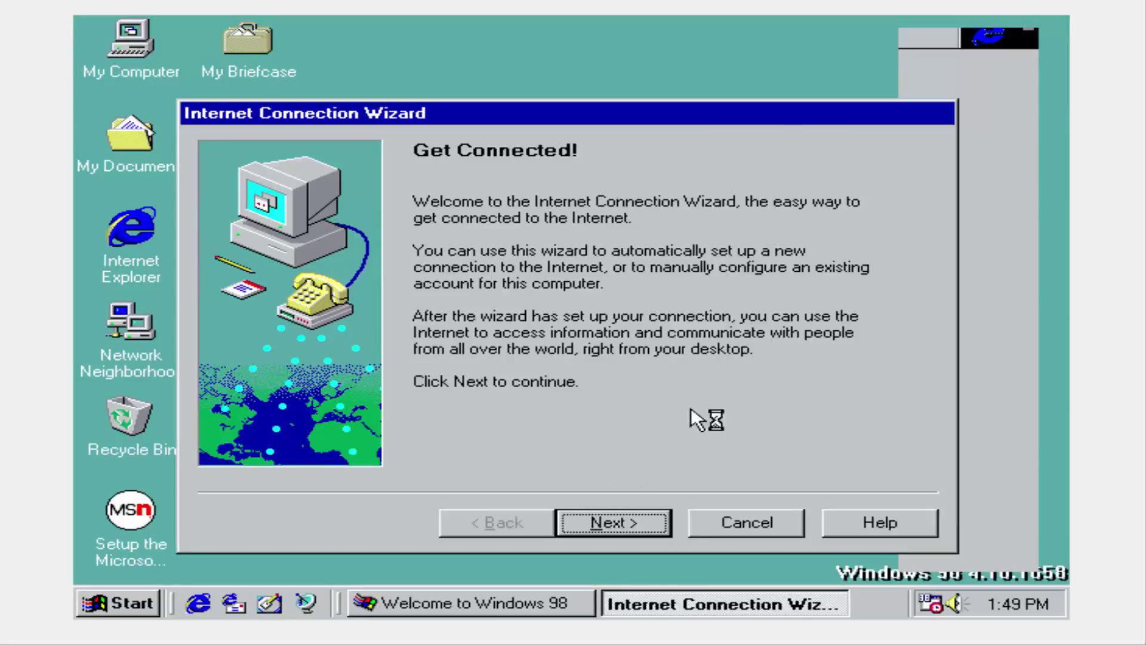
pyautogui.moveTo(767, 105); pyautogui.dragTo(690, 509)
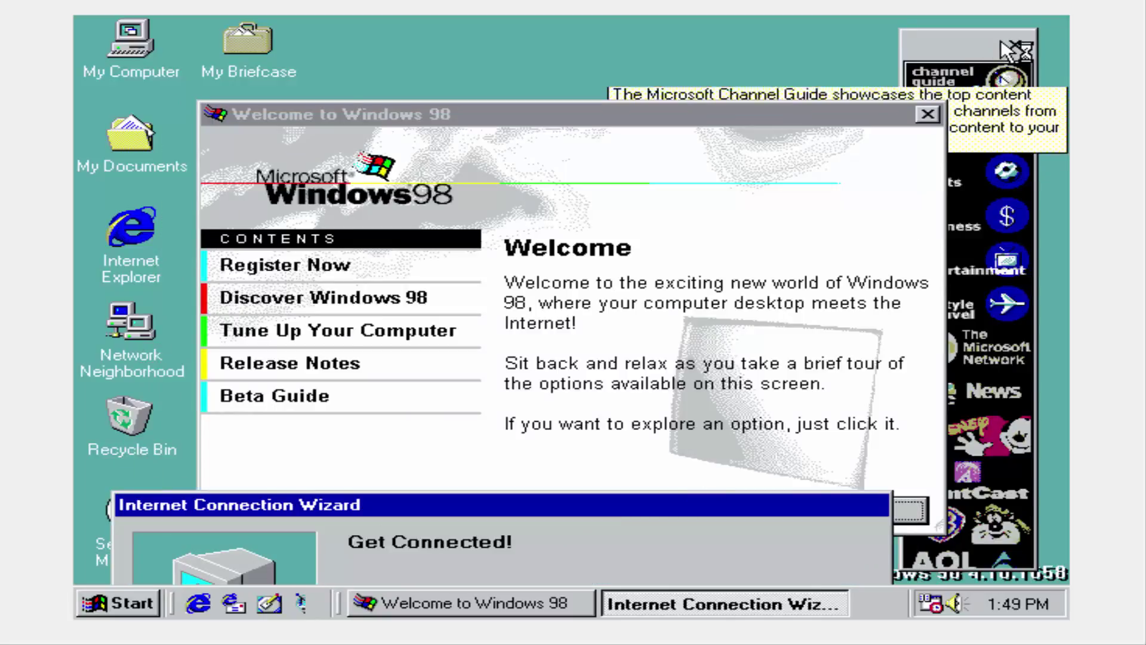
pyautogui.moveTo(598, 504); pyautogui.dragTo(580, 568)
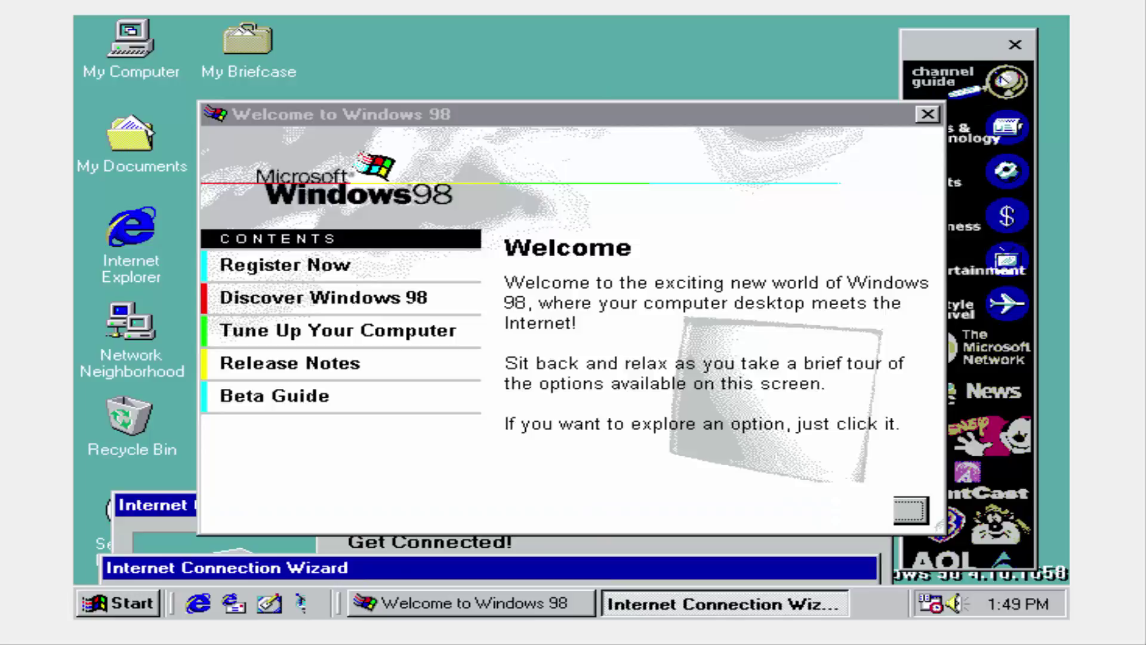
# Preview the Welcome contents topics, then open the Beta Guide in WordPad.
pyautogui.moveTo(348, 272)
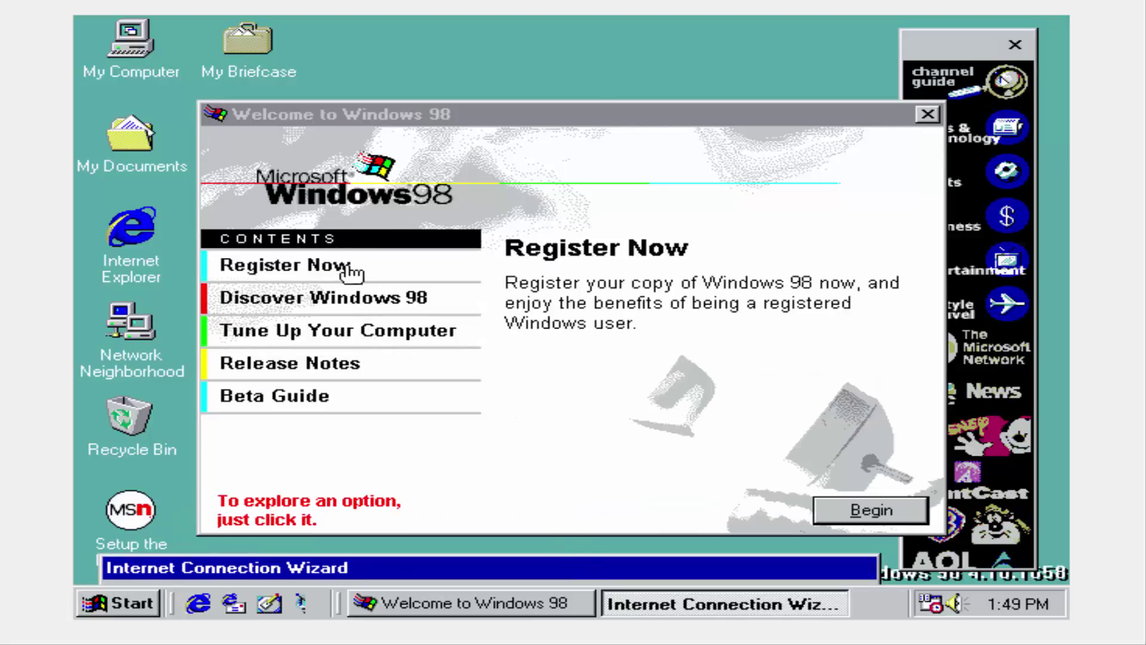
pyautogui.moveTo(340, 307)
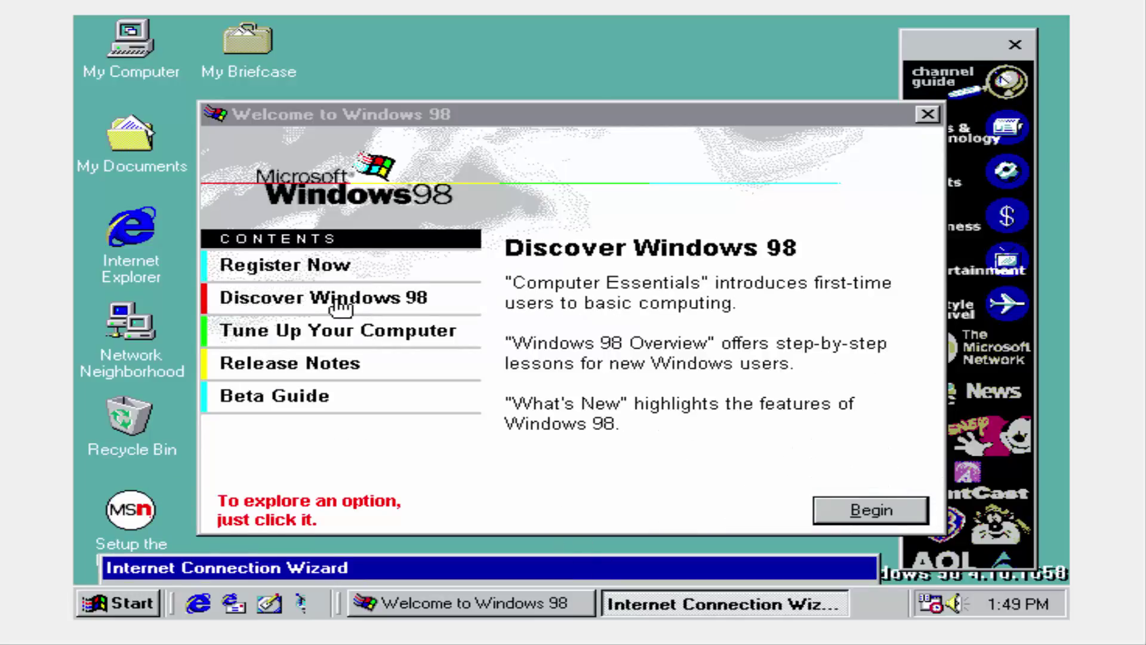
pyautogui.moveTo(340, 360)
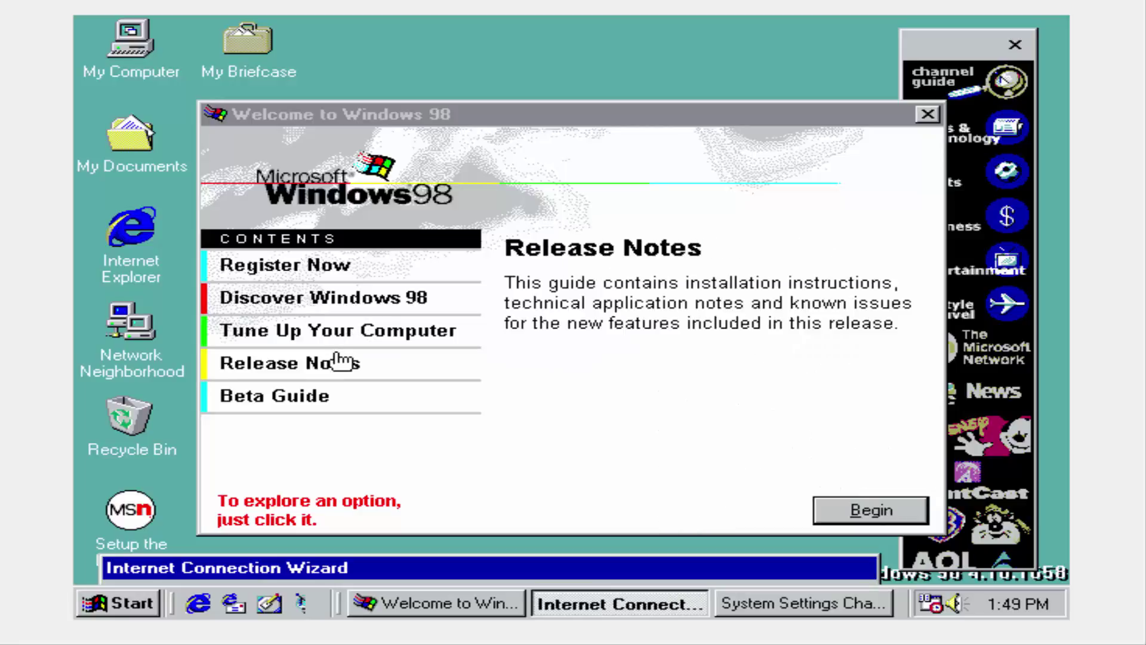
pyautogui.click(328, 396)
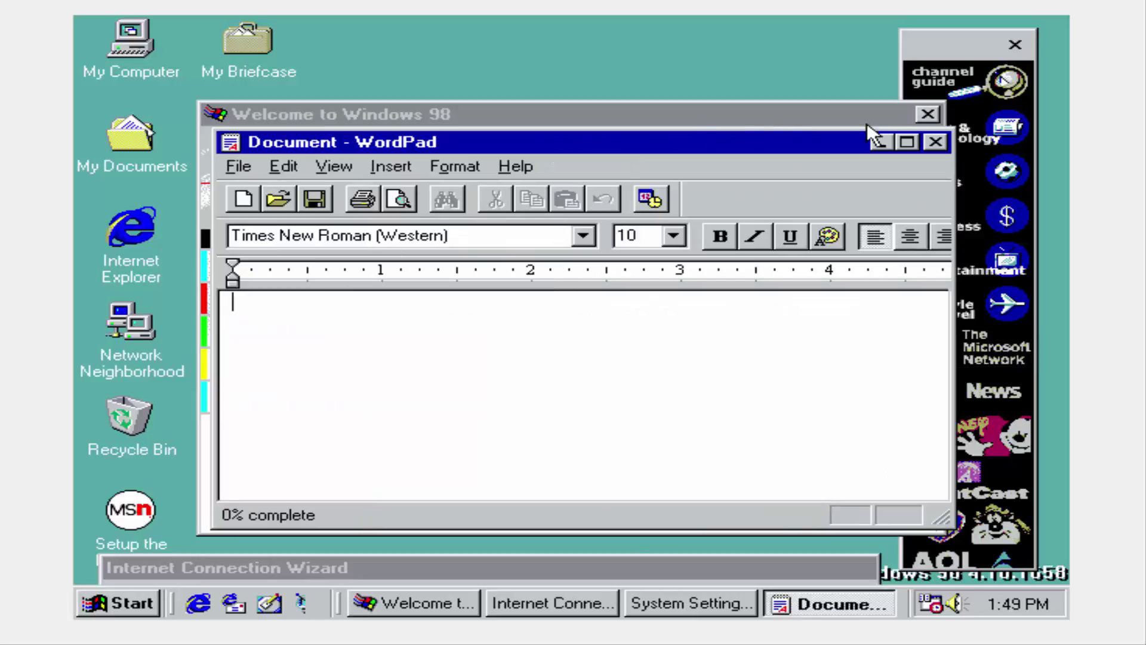
# Close Welcome without showing it at logon, skim and close the Beta Guide, and postpone the restart.
pyautogui.click(927, 114)
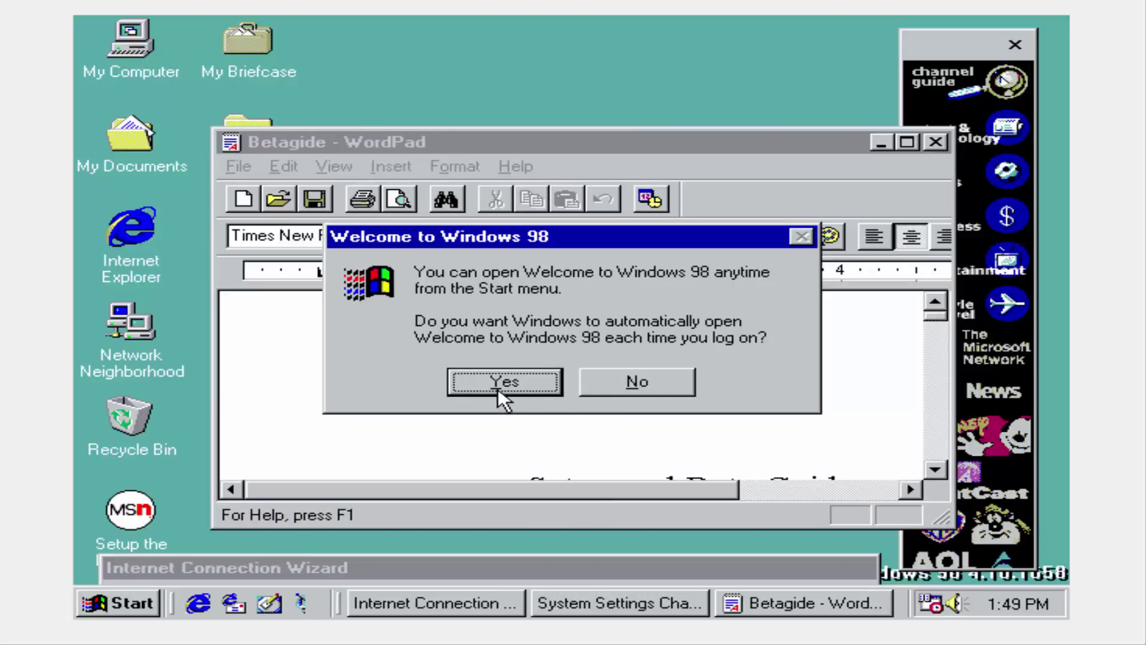
pyautogui.click(665, 381)
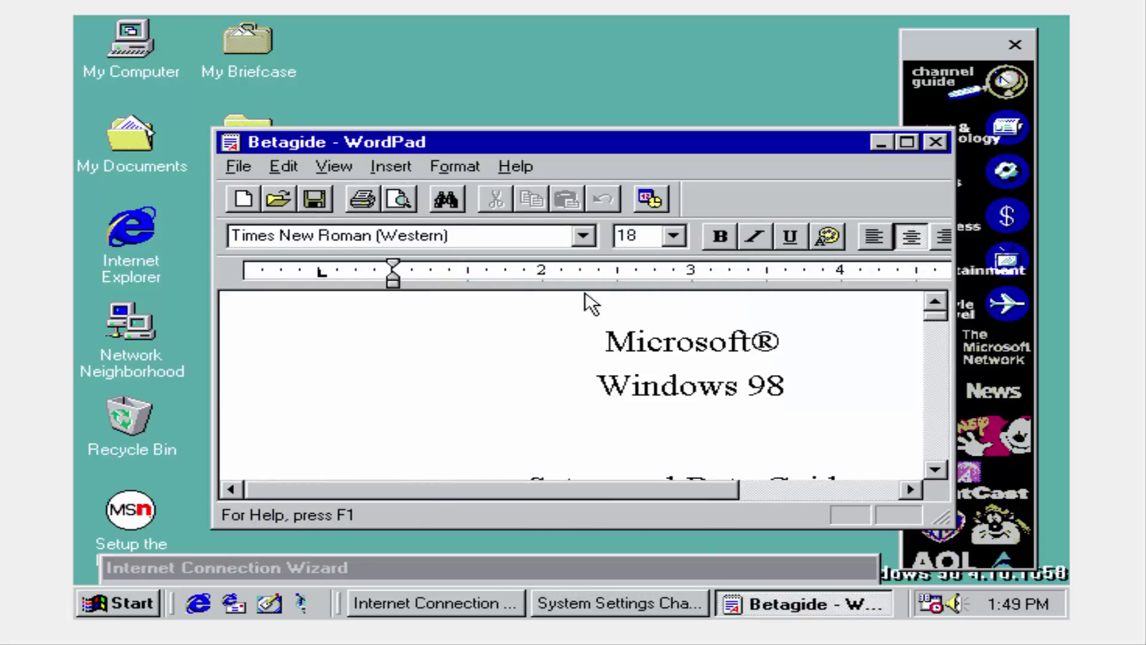
pyautogui.click(936, 326)
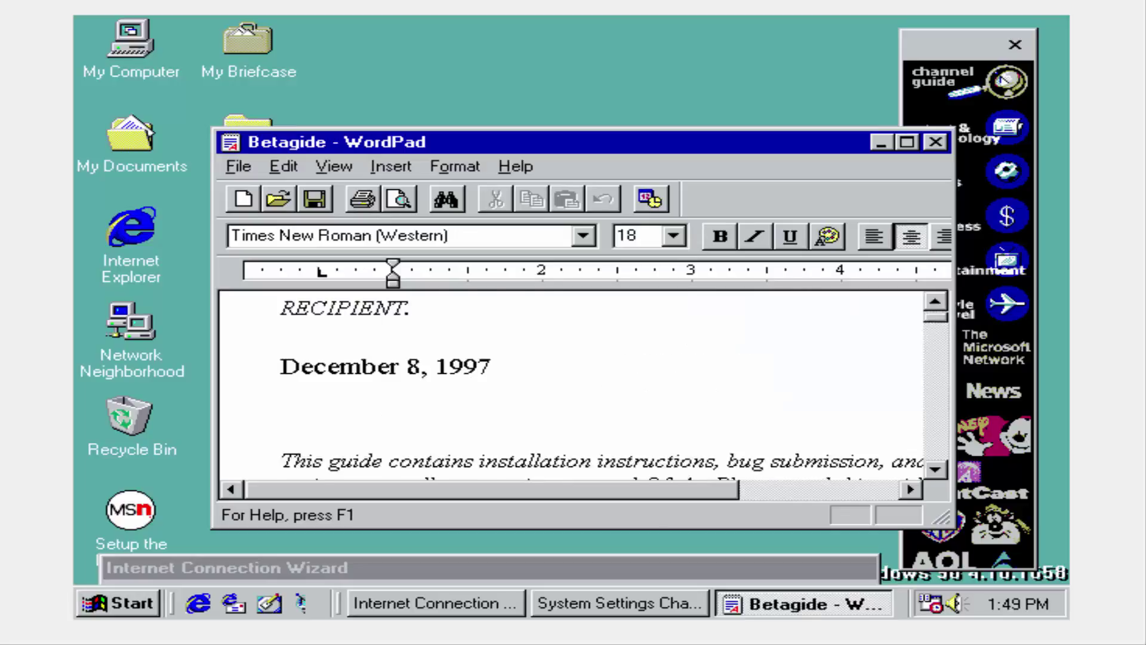
pyautogui.click(935, 142)
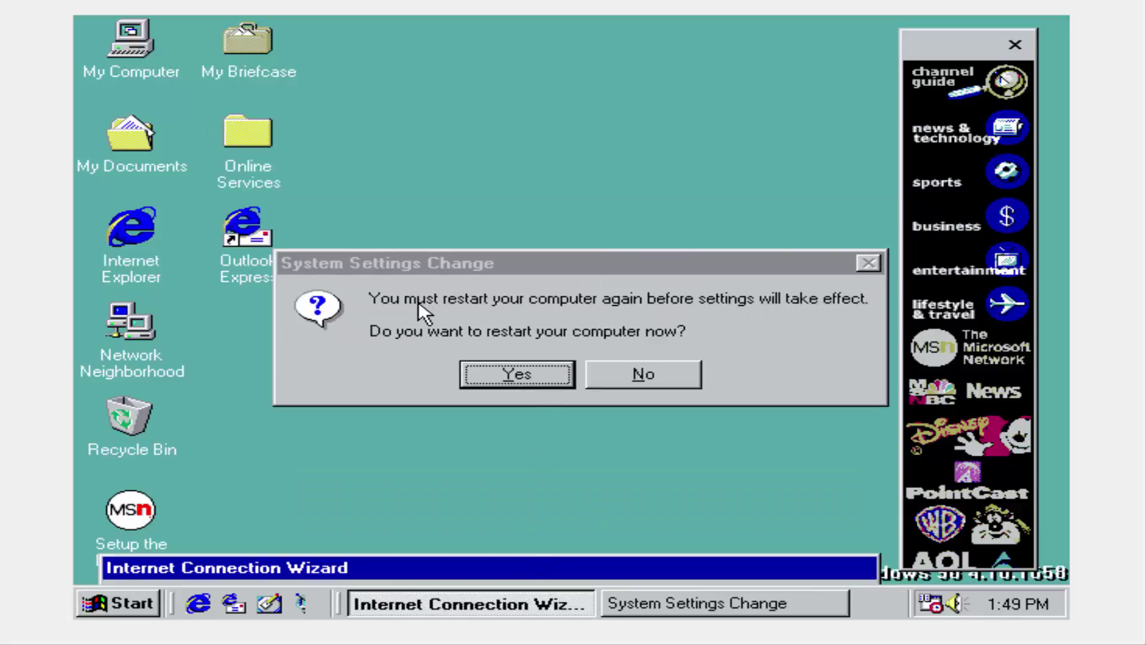
pyautogui.click(645, 374)
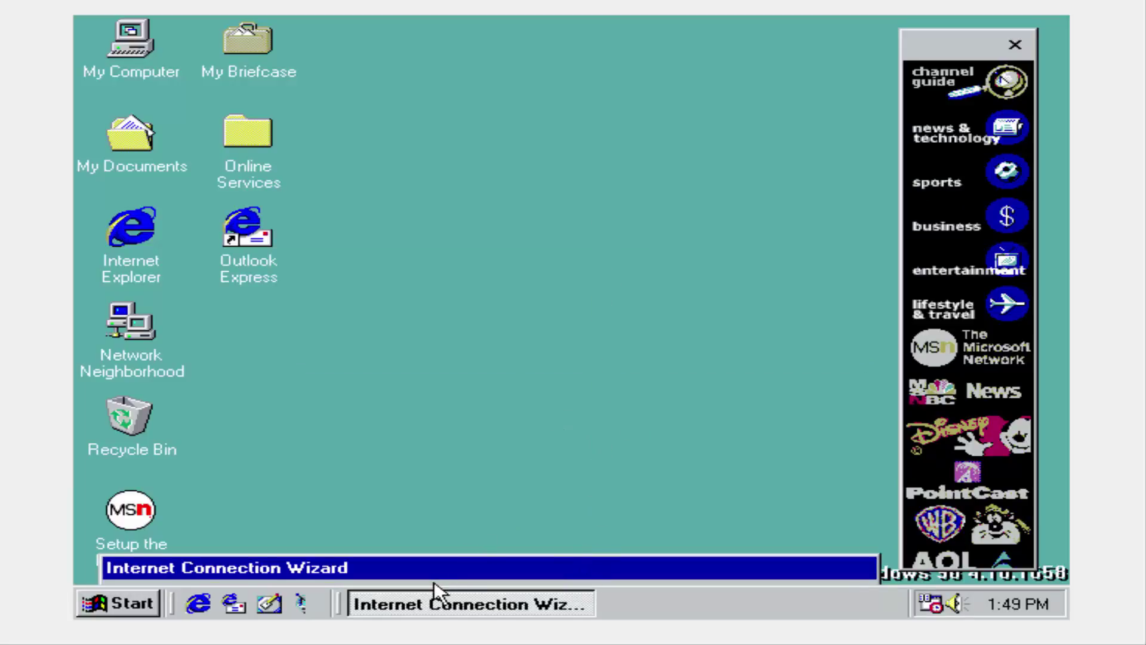
# In the Connection Wizard, choose an existing Internet account connected over the local area network.
pyautogui.moveTo(442, 565); pyautogui.dragTo(507, 71)
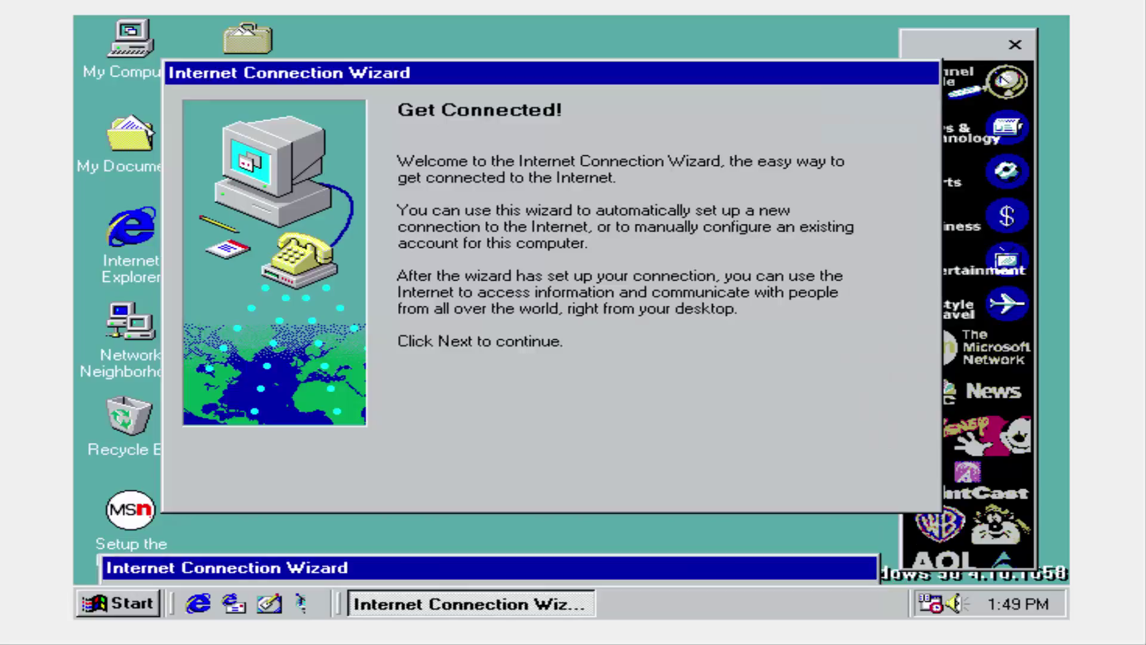
pyautogui.click(606, 471)
pyautogui.click(549, 319)
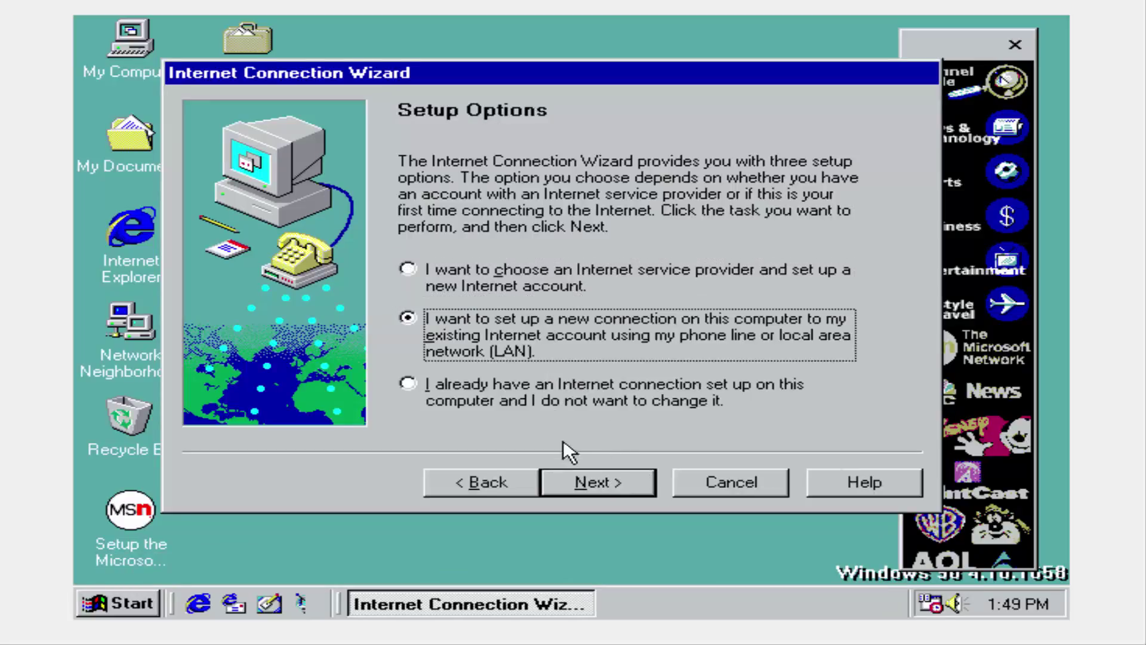
pyautogui.click(578, 474)
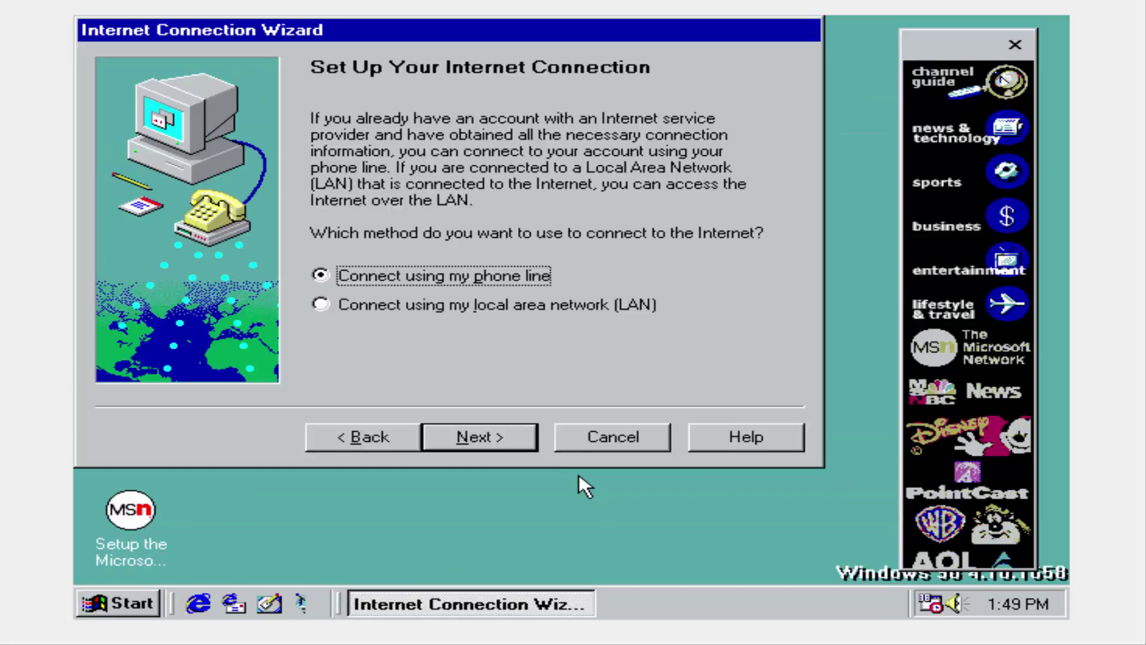
pyautogui.click(532, 302)
# Keep no proxy server and skip the mail, news and directory service setup.
pyautogui.click(477, 442)
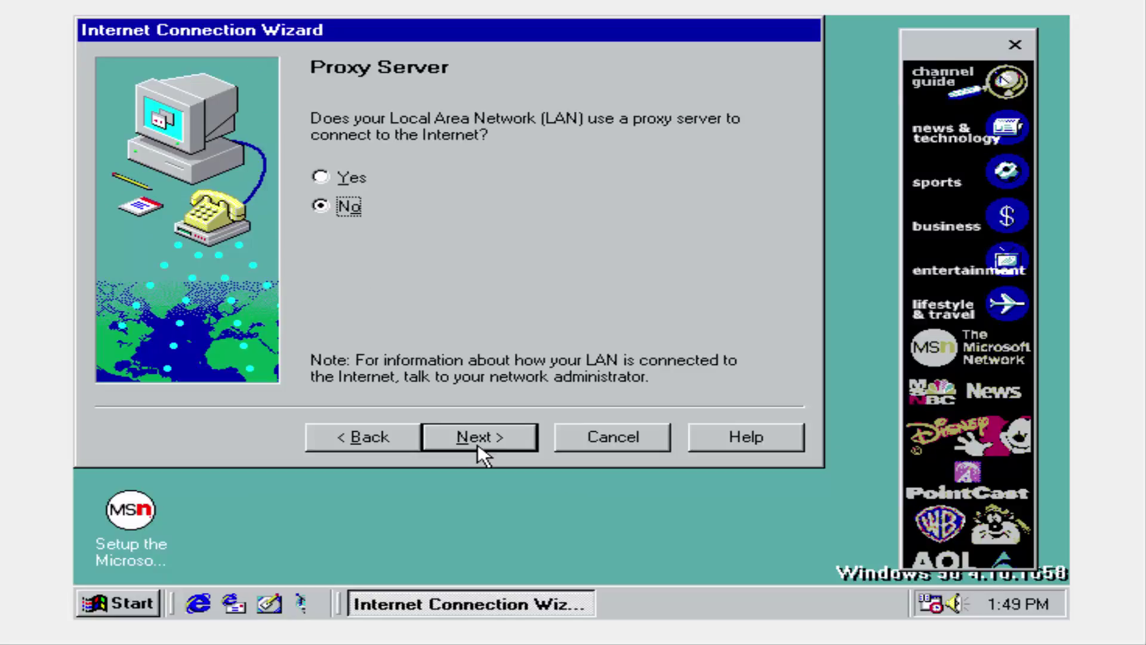
pyautogui.click(477, 443)
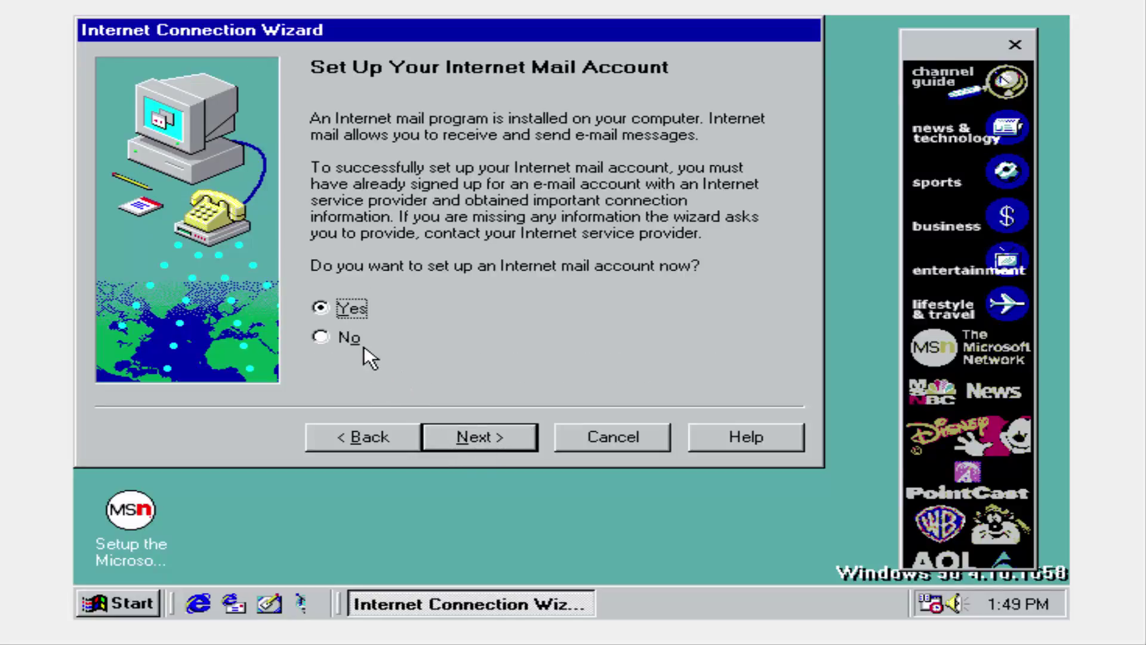
pyautogui.press('Return')
pyautogui.click(362, 341)
pyautogui.press('Return')
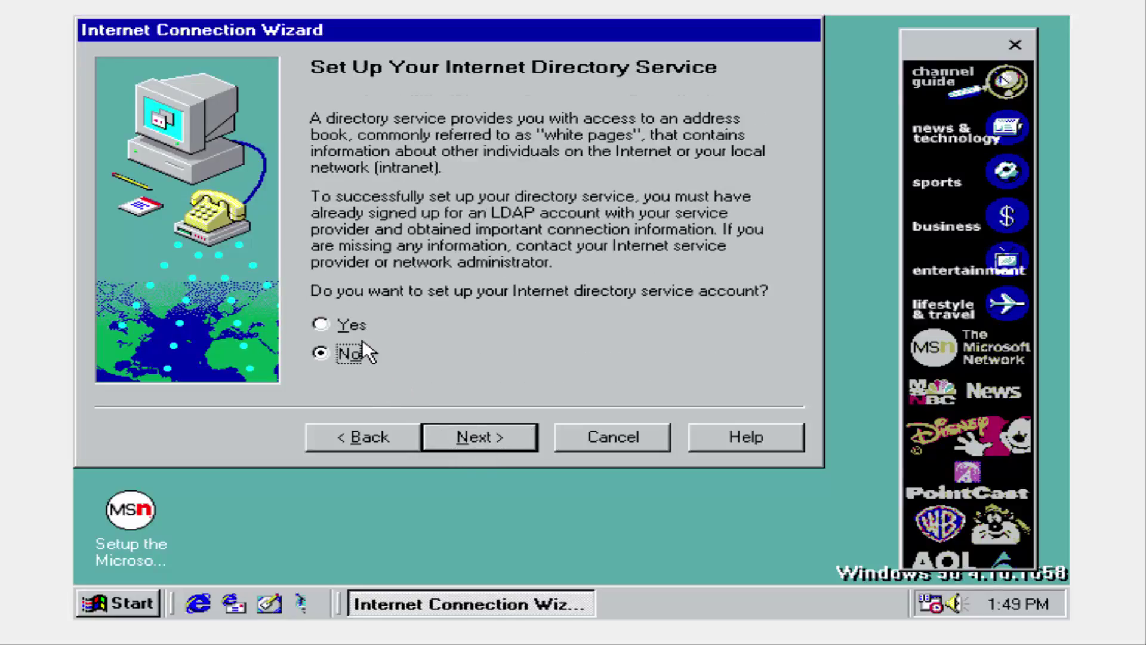
pyautogui.press('Return')
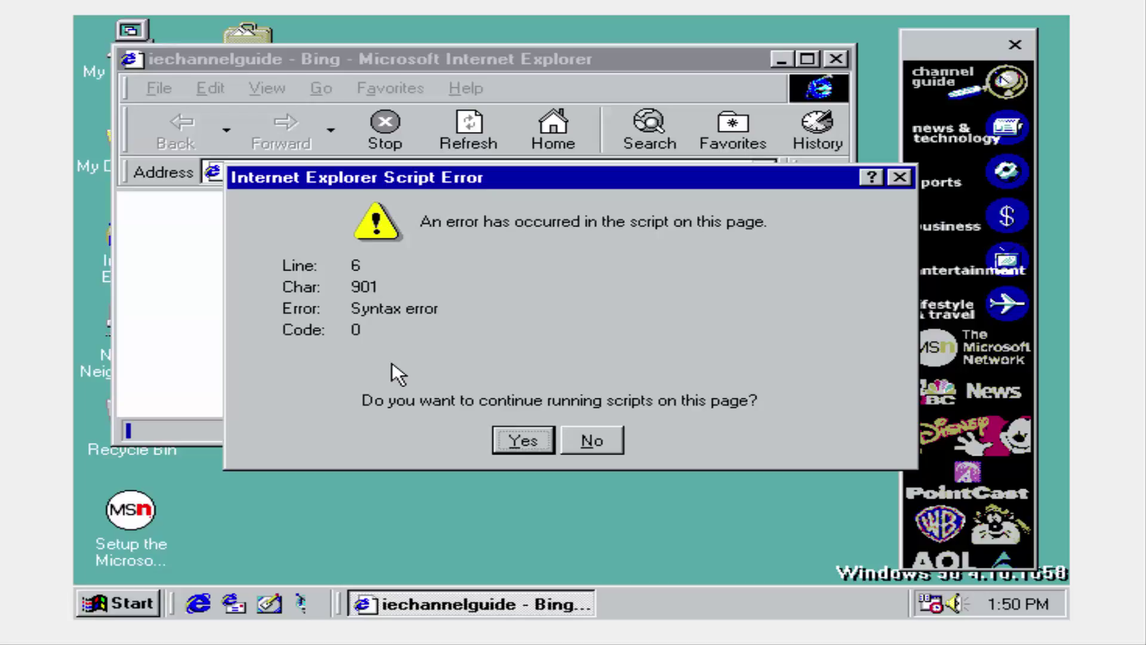
# Answer Yes to the repeated script error prompts on the Bing page.
pyautogui.click(524, 441)
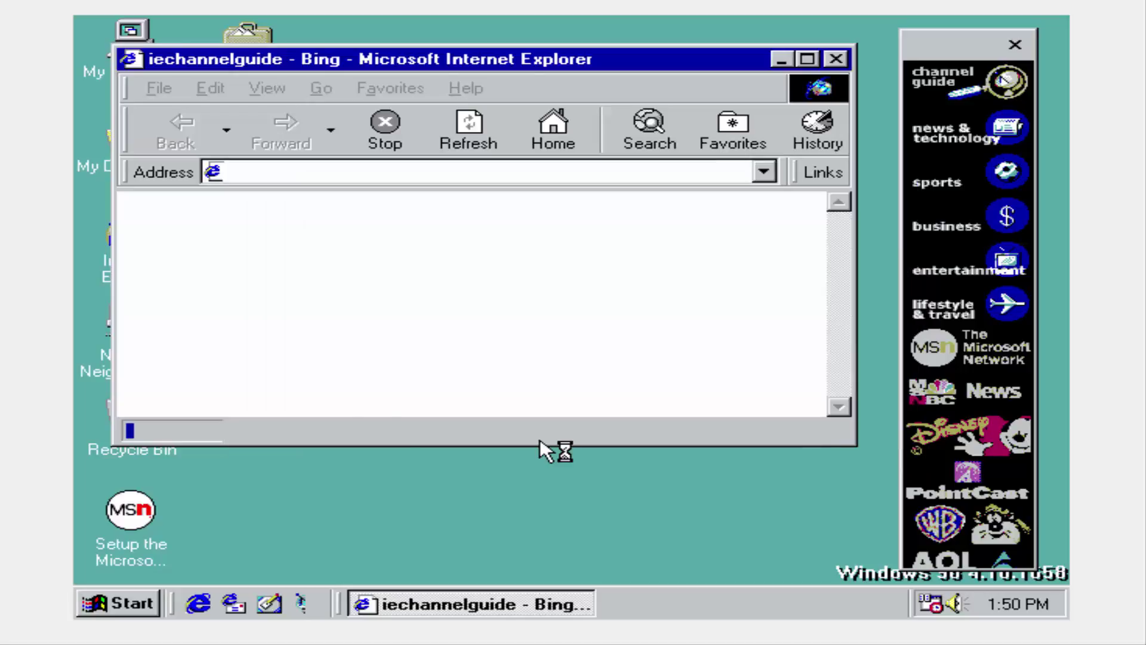
pyautogui.click(537, 440)
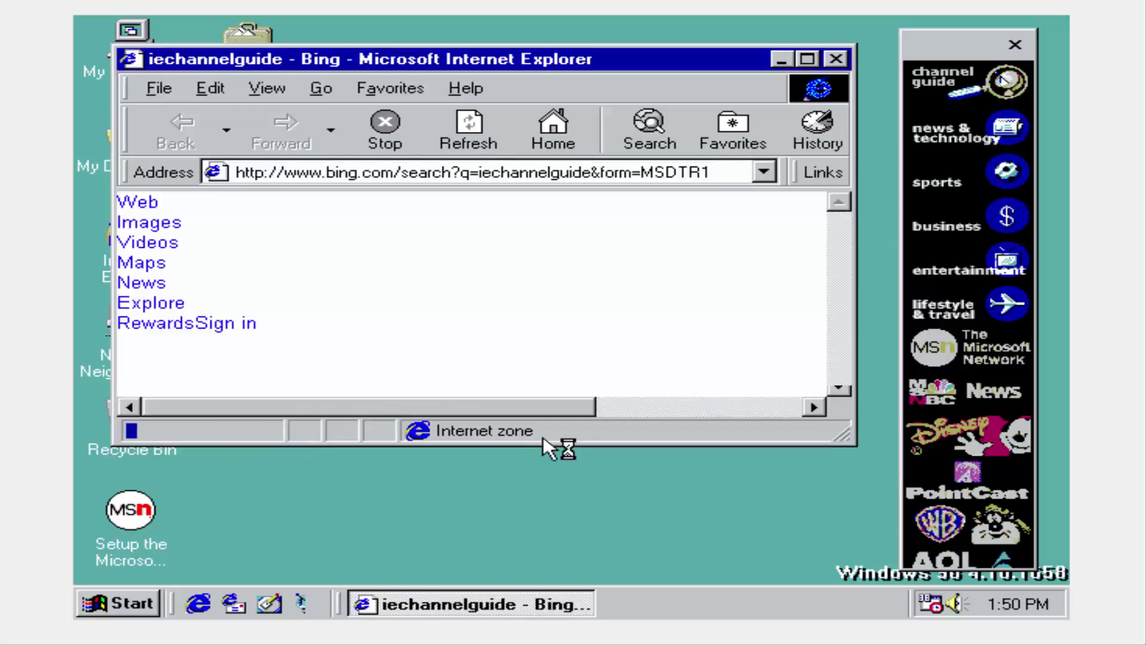
pyautogui.click(523, 437)
pyautogui.doubleClick(521, 433)
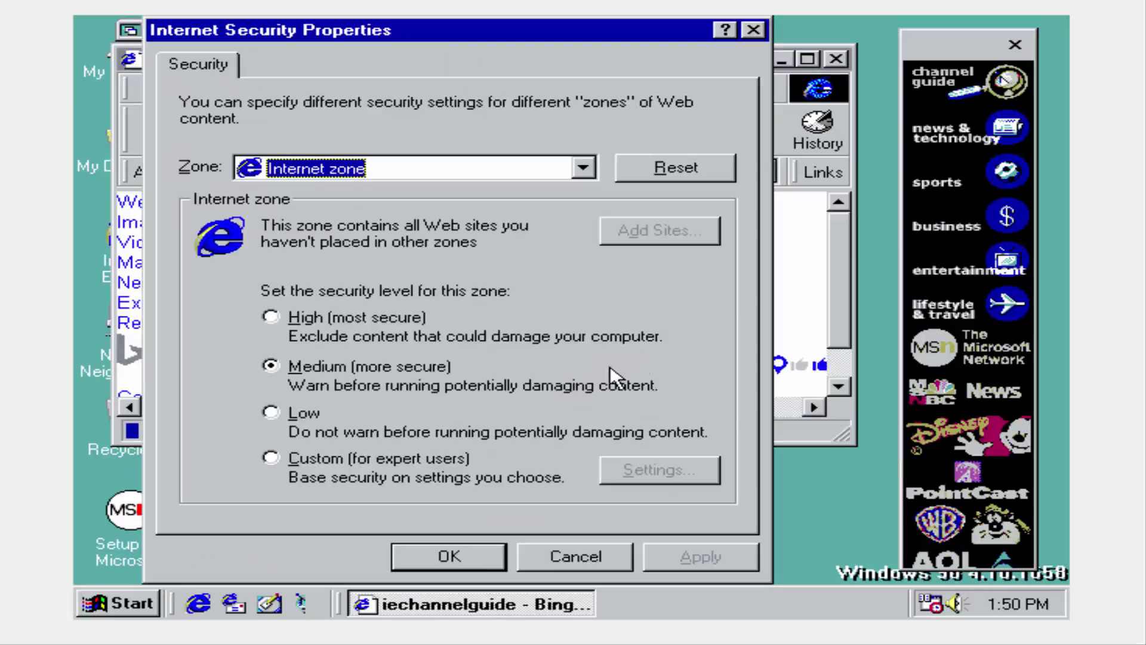
pyautogui.click(576, 441)
pyautogui.click(542, 449)
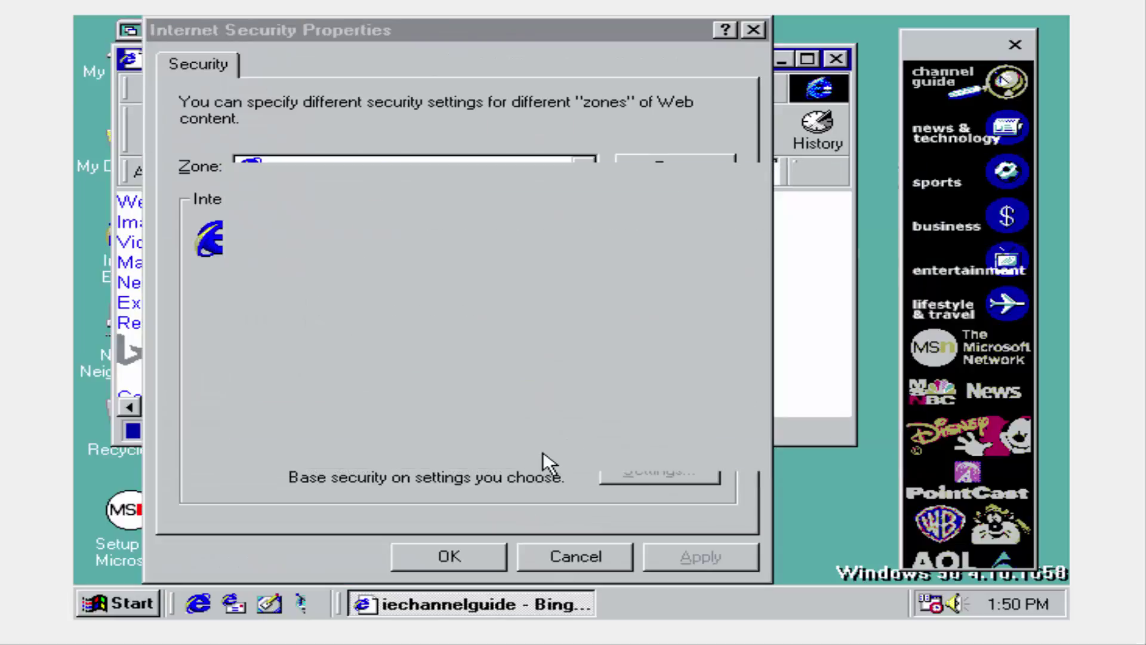
# Cancel Internet Security Properties and maximize the browser showing the iechannelguide results.
pyautogui.click(554, 550)
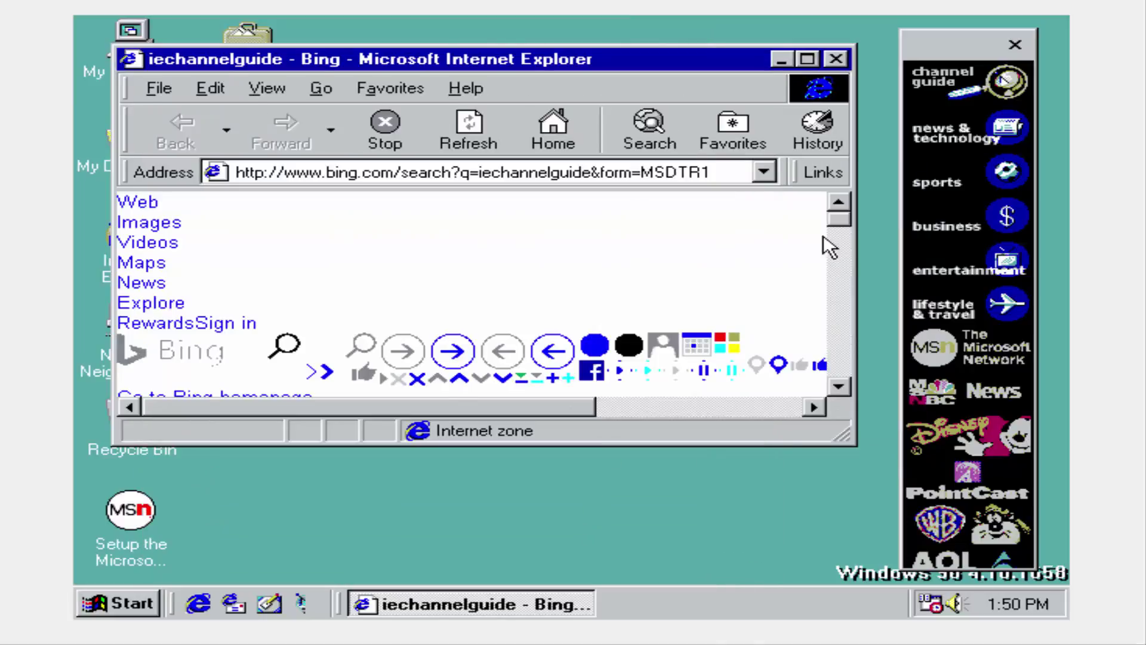
pyautogui.moveTo(844, 225); pyautogui.dragTo(845, 256)
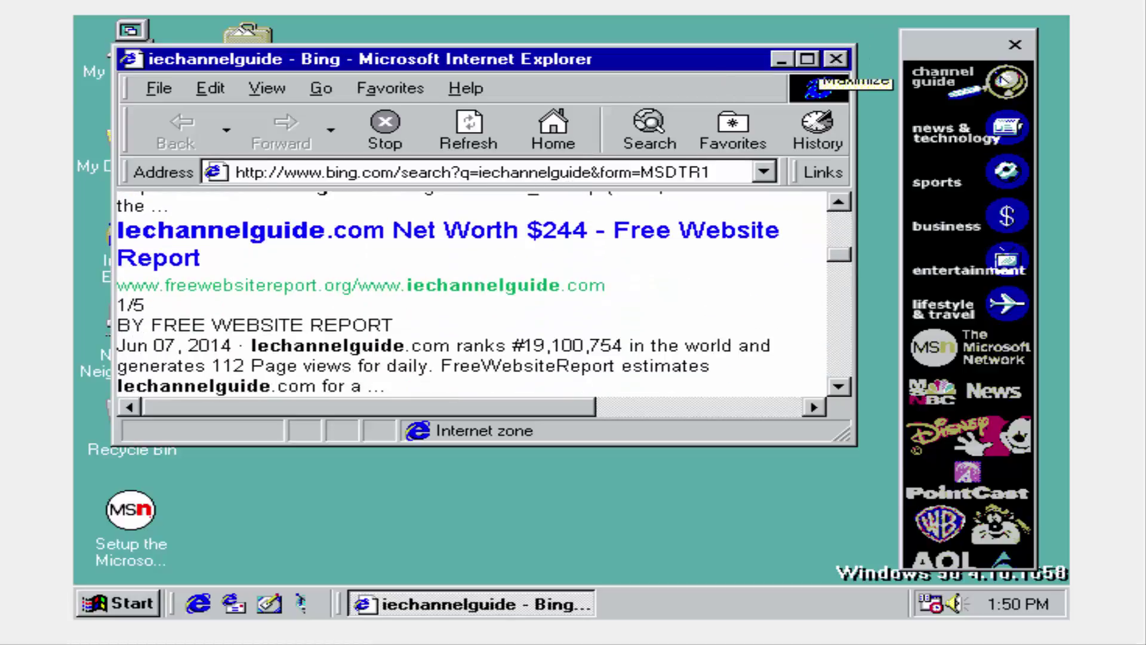
pyautogui.click(807, 59)
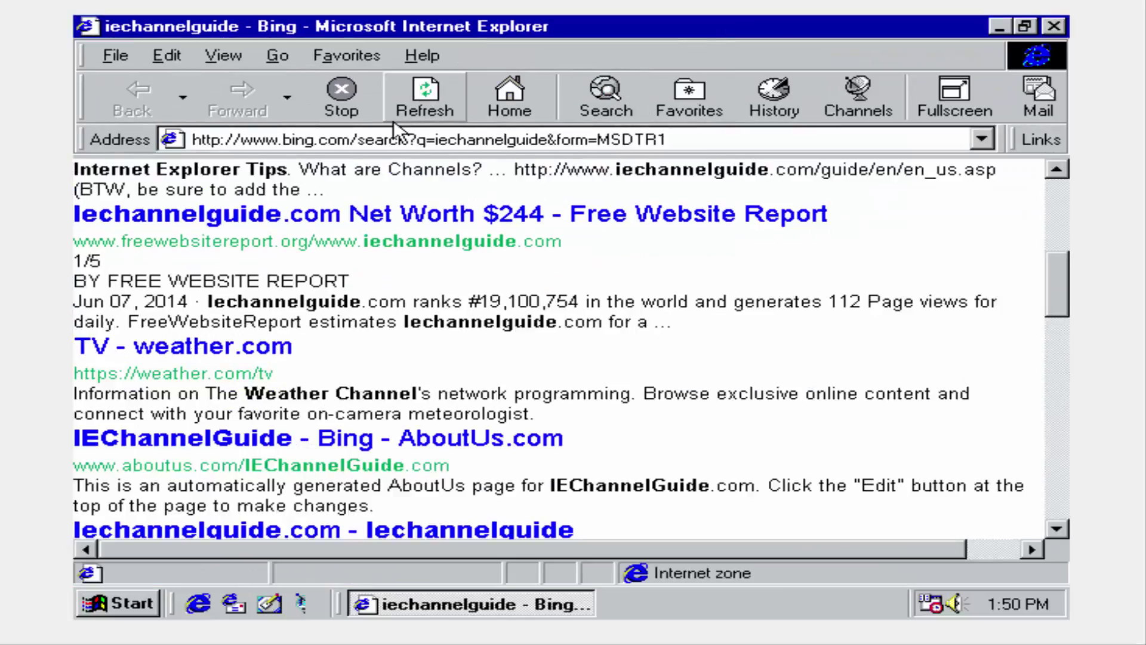
# Replace the web address with 'google' and load the Google home page.
pyautogui.click(395, 139)
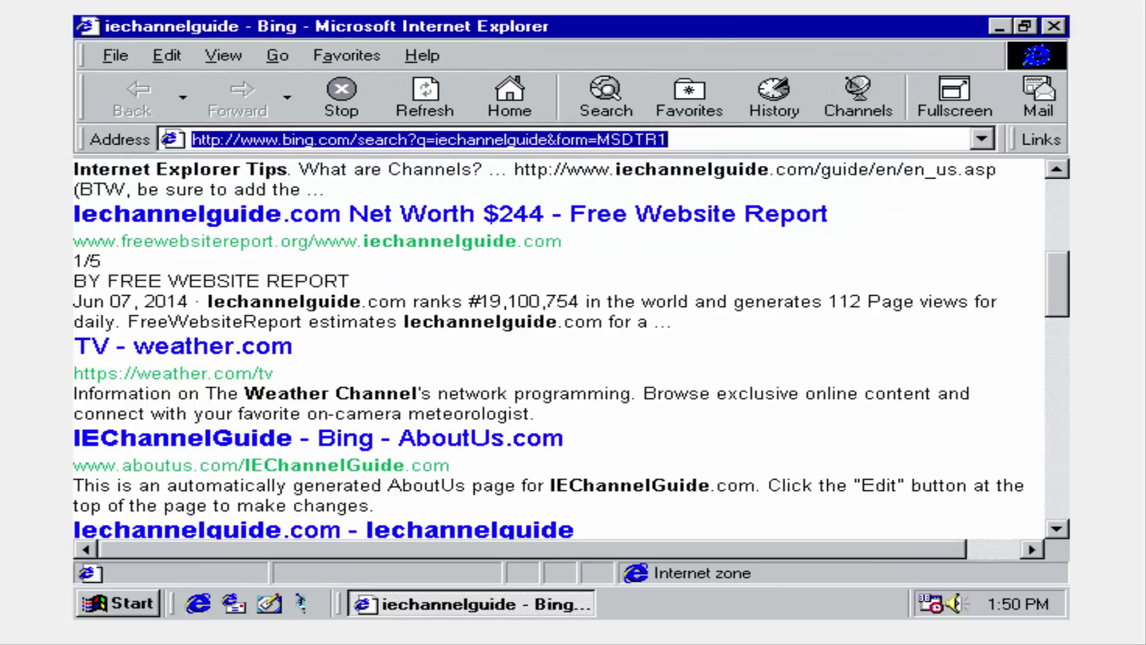
pyautogui.write('google.com')
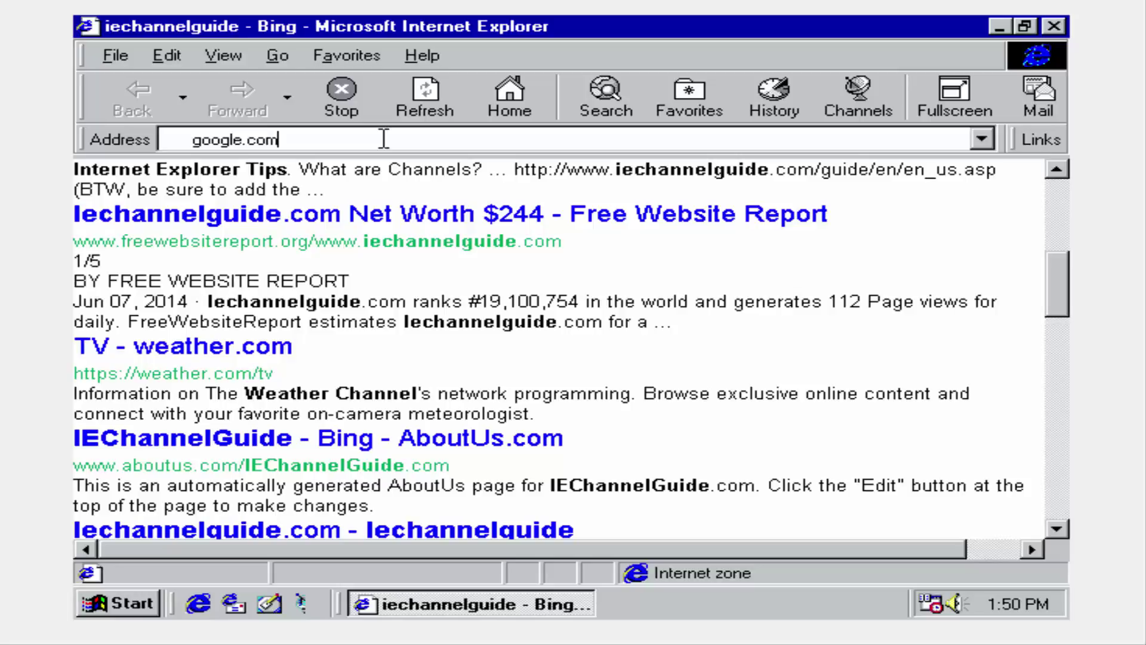
pyautogui.press('Return')
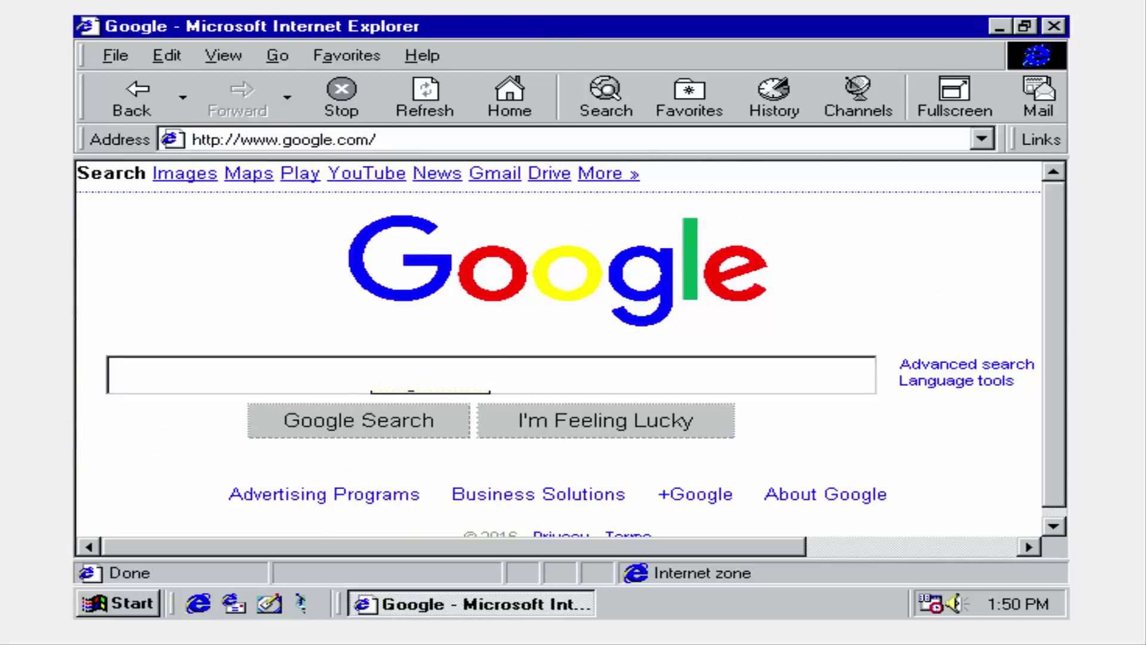
# Try Google's YouTube link, dismiss the security alert and cannot-open error, and close the browser.
pyautogui.click(360, 176)
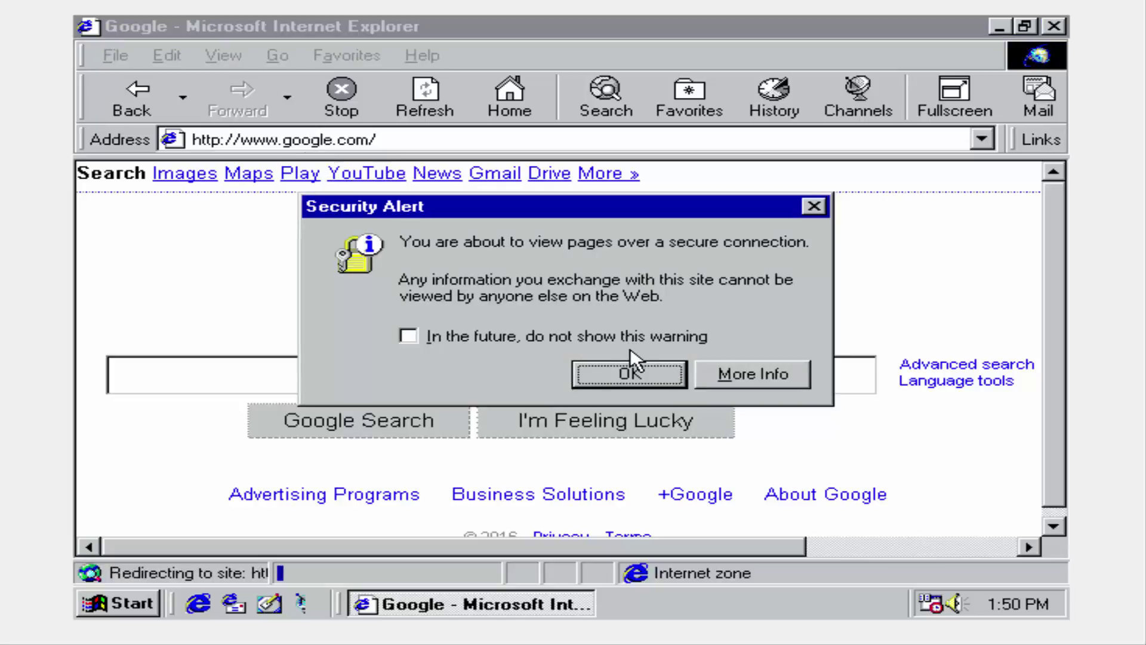
pyautogui.click(629, 372)
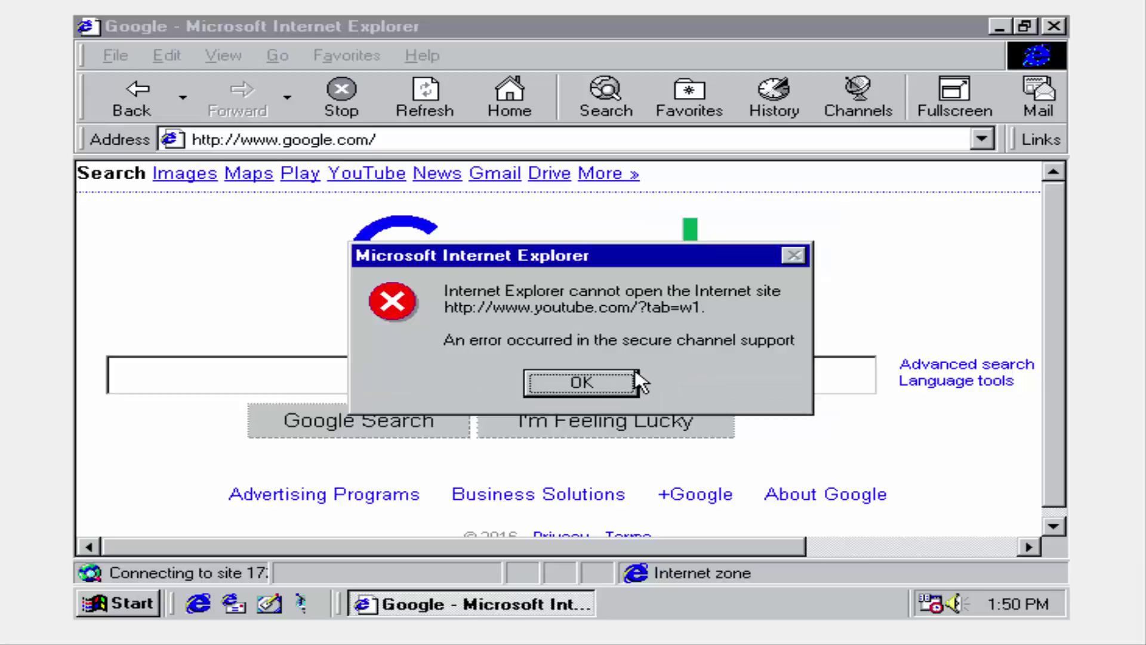
pyautogui.click(610, 383)
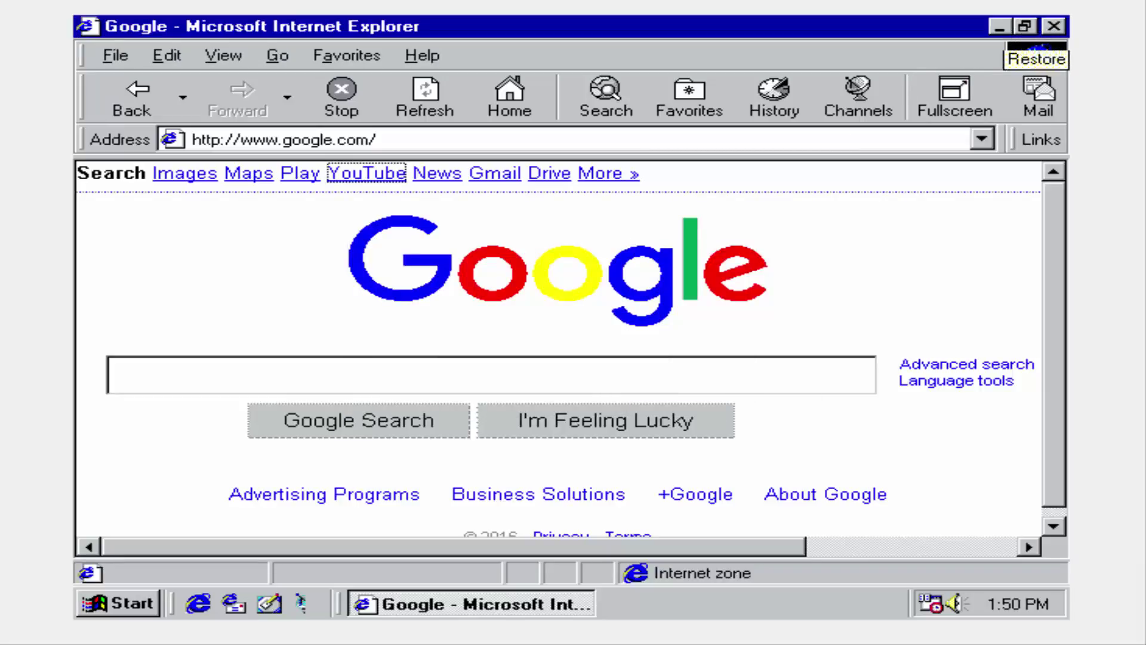
pyautogui.click(1022, 29)
pyautogui.hotkey('alt', 'F4')
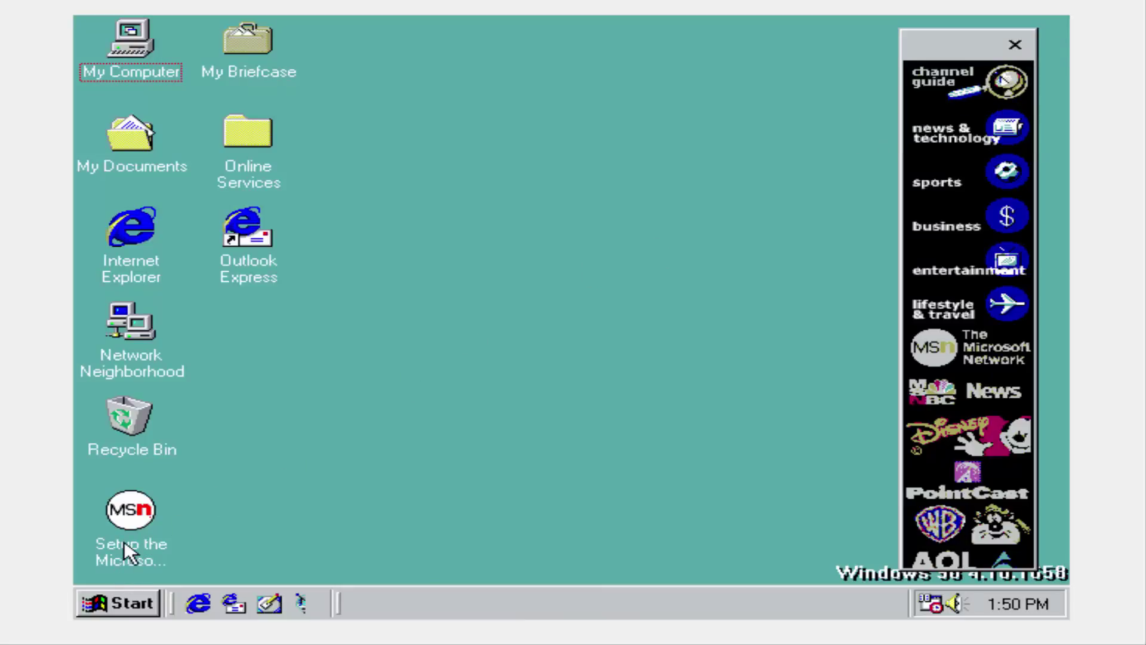
# View My Computer's system properties showing version and memory, then close them.
pyautogui.click(132, 42)
pyautogui.rightClick(121, 39)
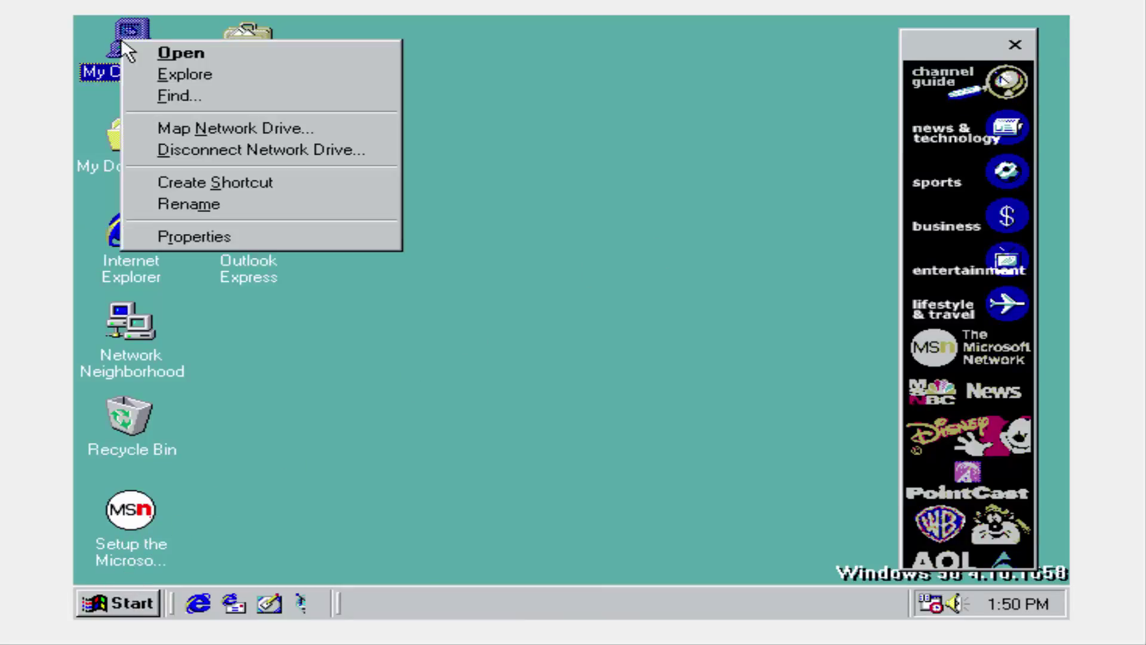
pyautogui.click(220, 234)
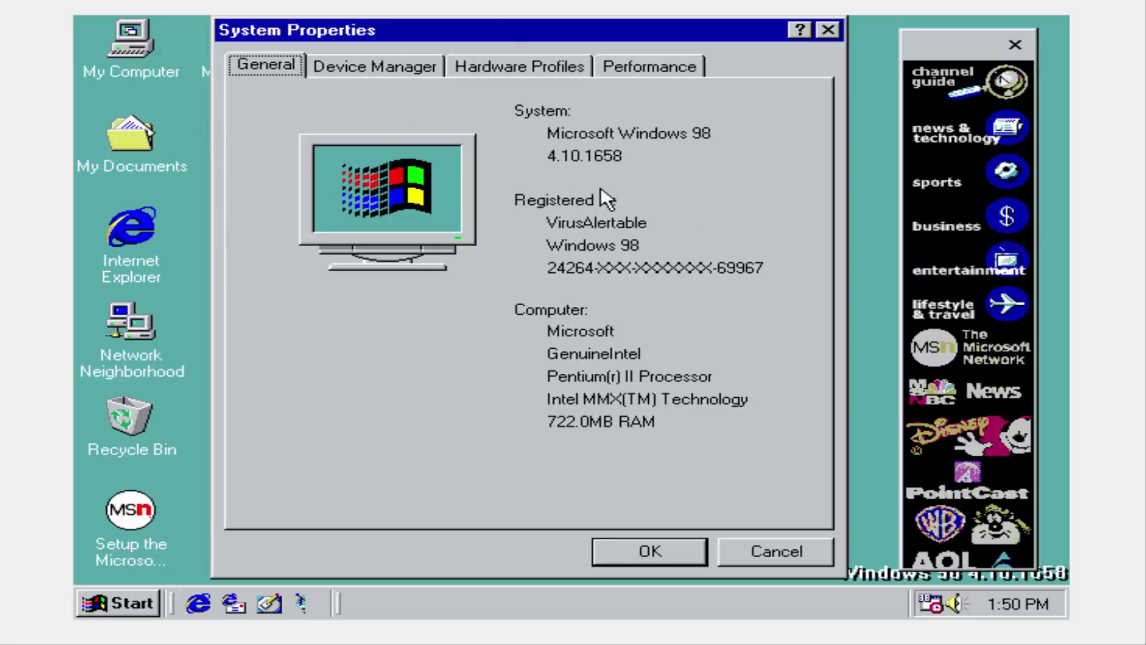
pyautogui.click(631, 545)
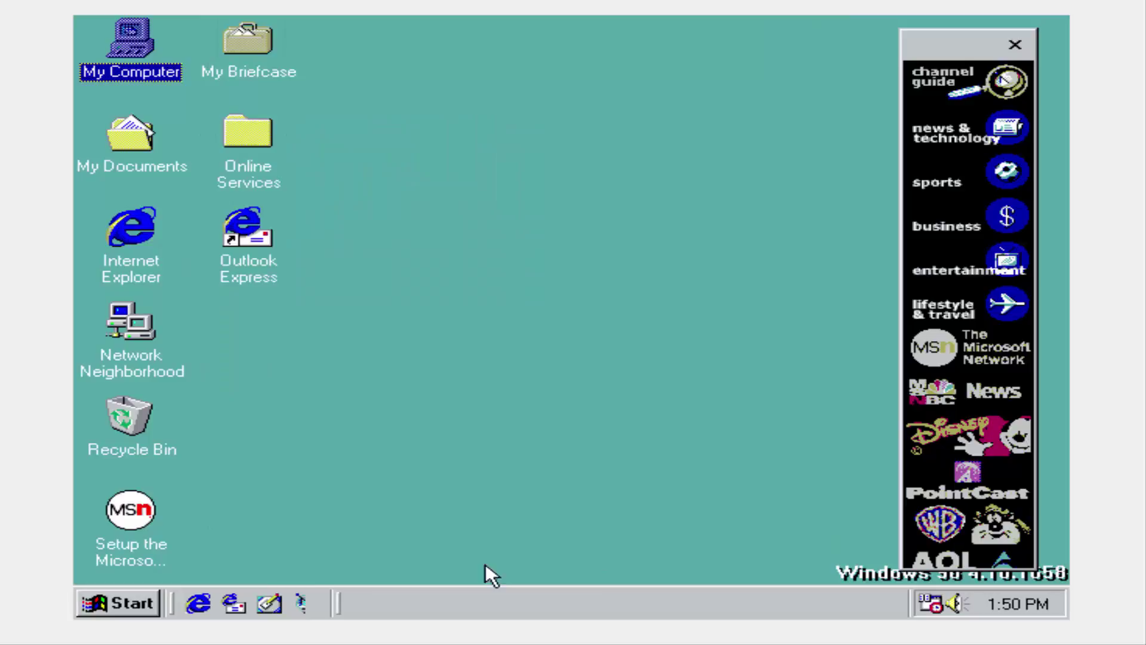
# Launch Windows Update from Start and close the browser showing its 404 error.
pyautogui.click(127, 602)
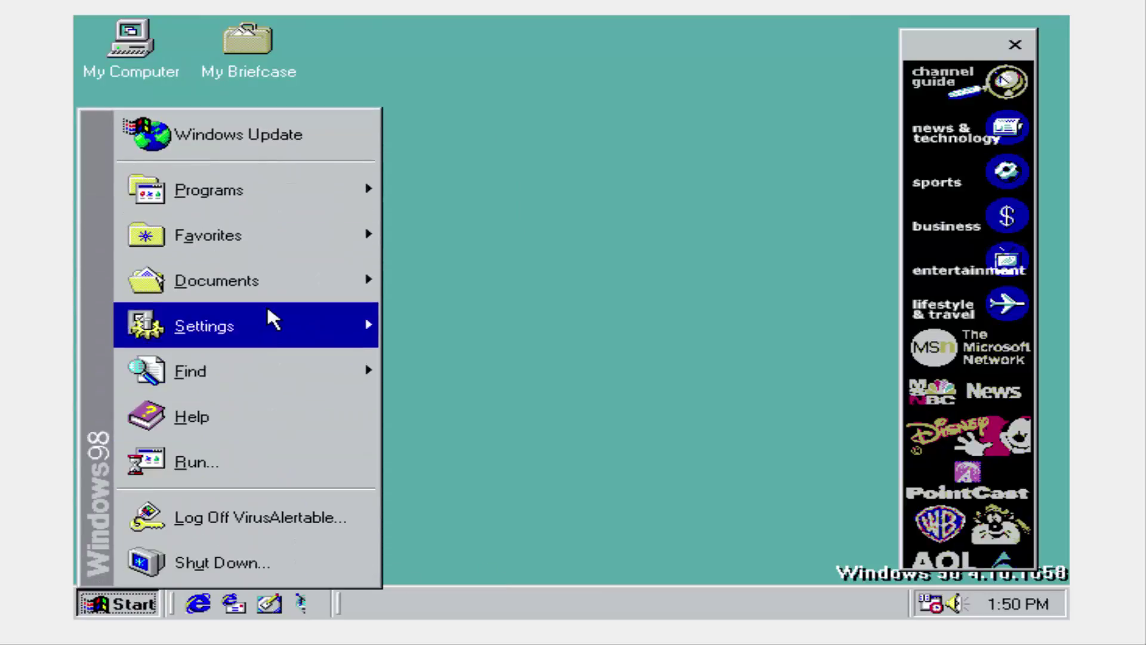
pyautogui.click(312, 142)
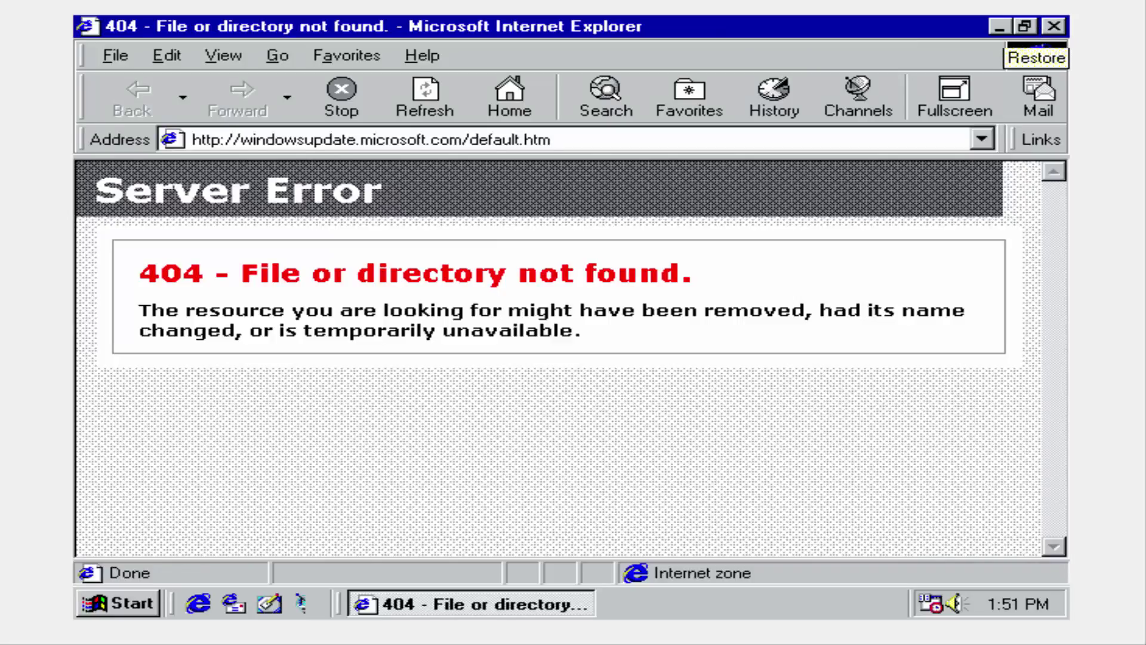
pyautogui.click(1053, 26)
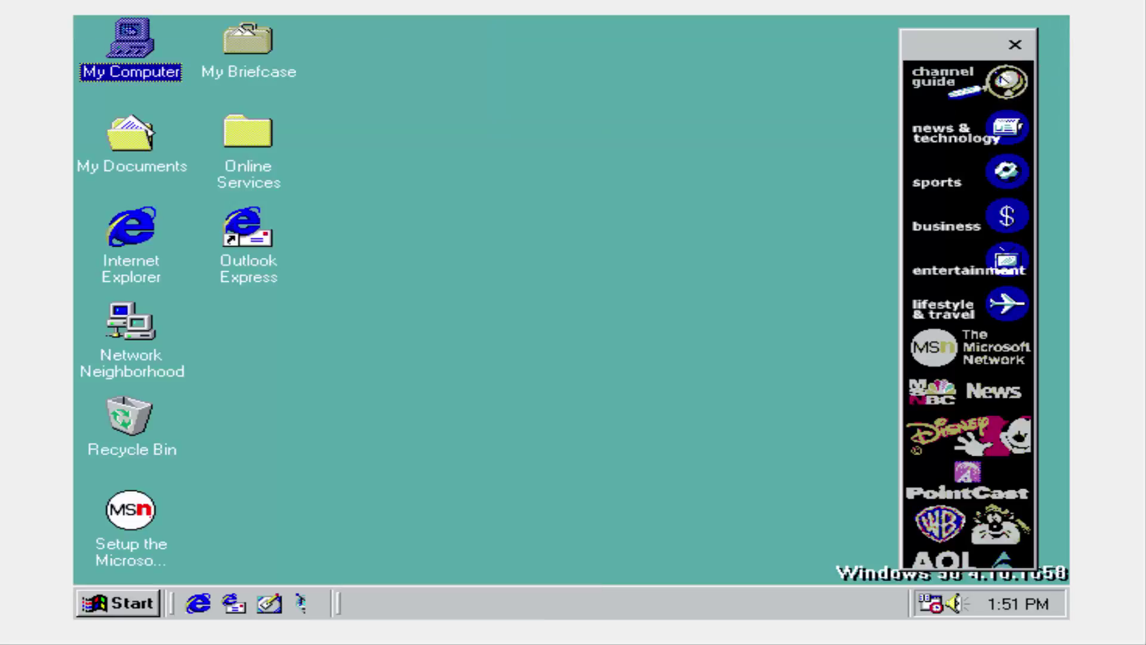
# Launch Calculator from the Start menu's Programs submenus, then close it.
pyautogui.click(118, 604)
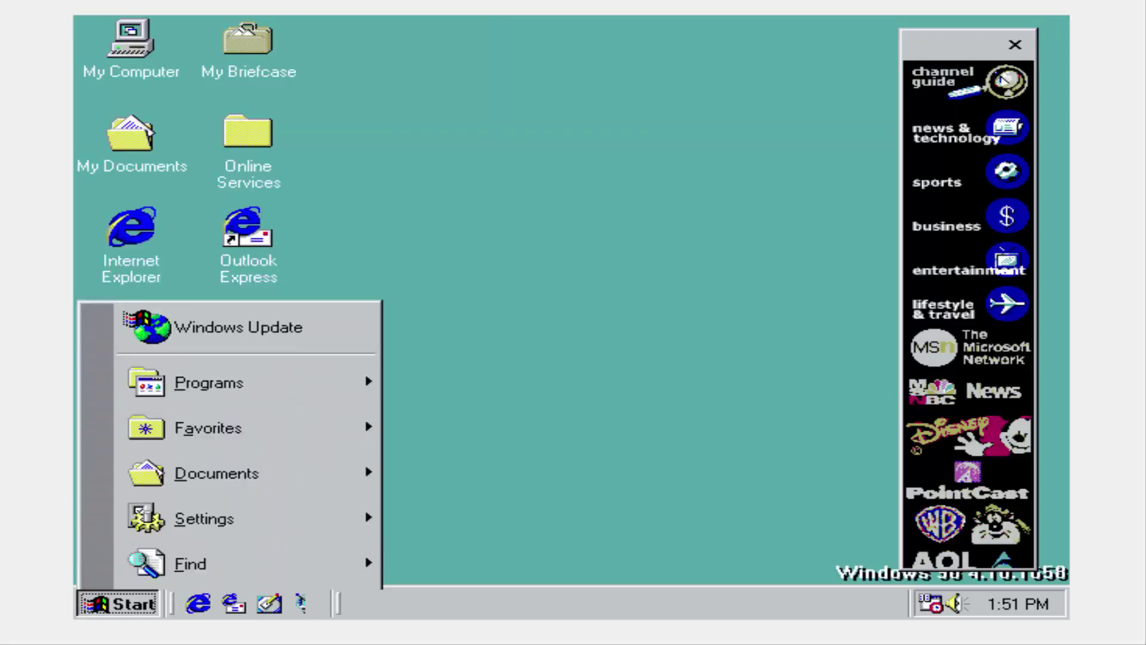
pyautogui.moveTo(292, 199)
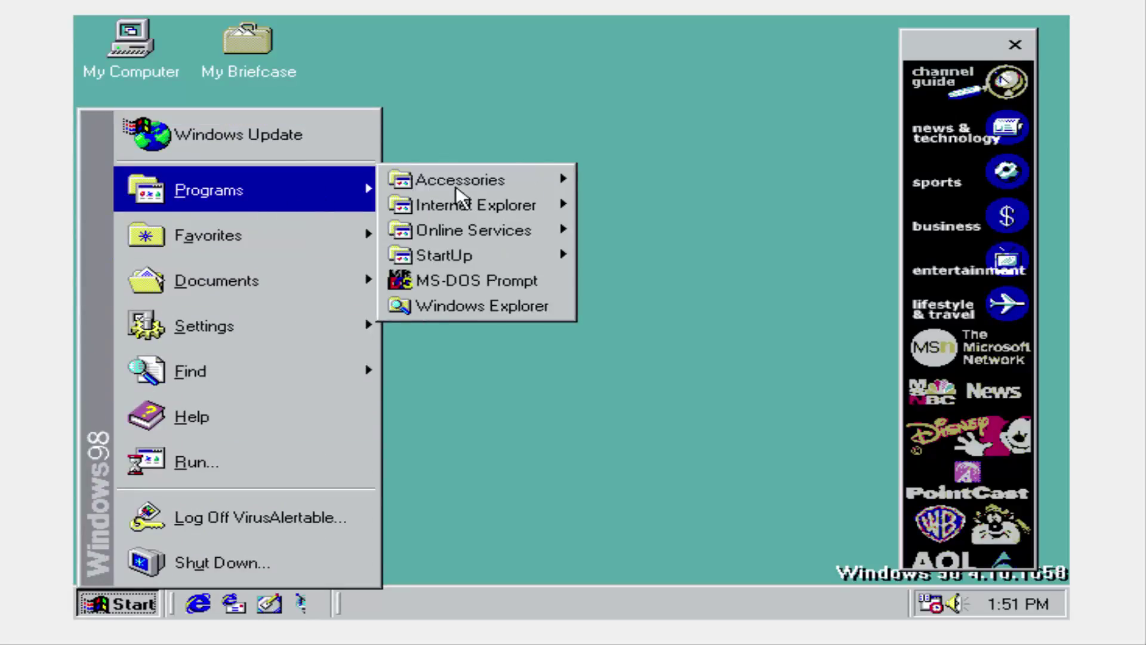
pyautogui.moveTo(488, 182)
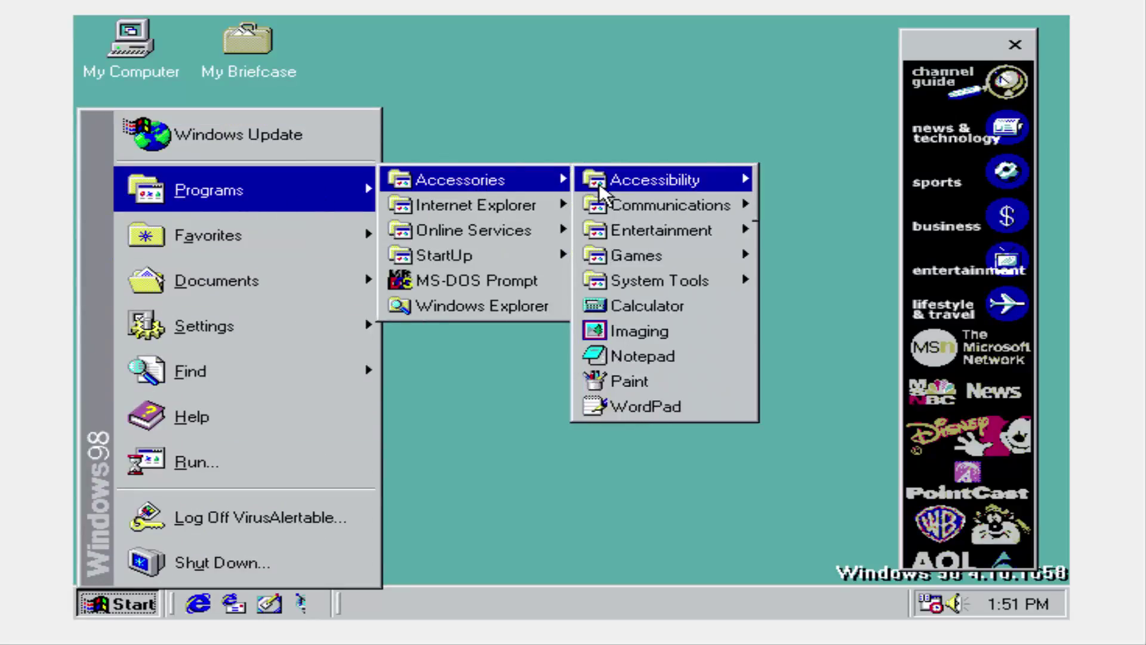
pyautogui.moveTo(599, 183)
pyautogui.moveTo(663, 228)
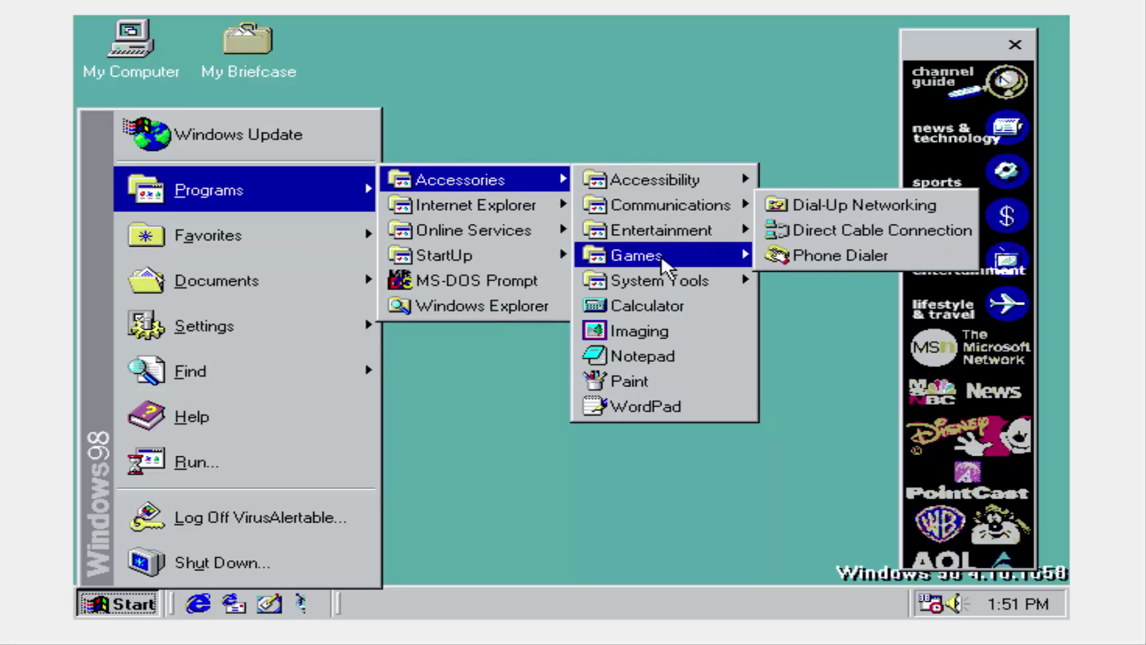
pyautogui.moveTo(663, 258)
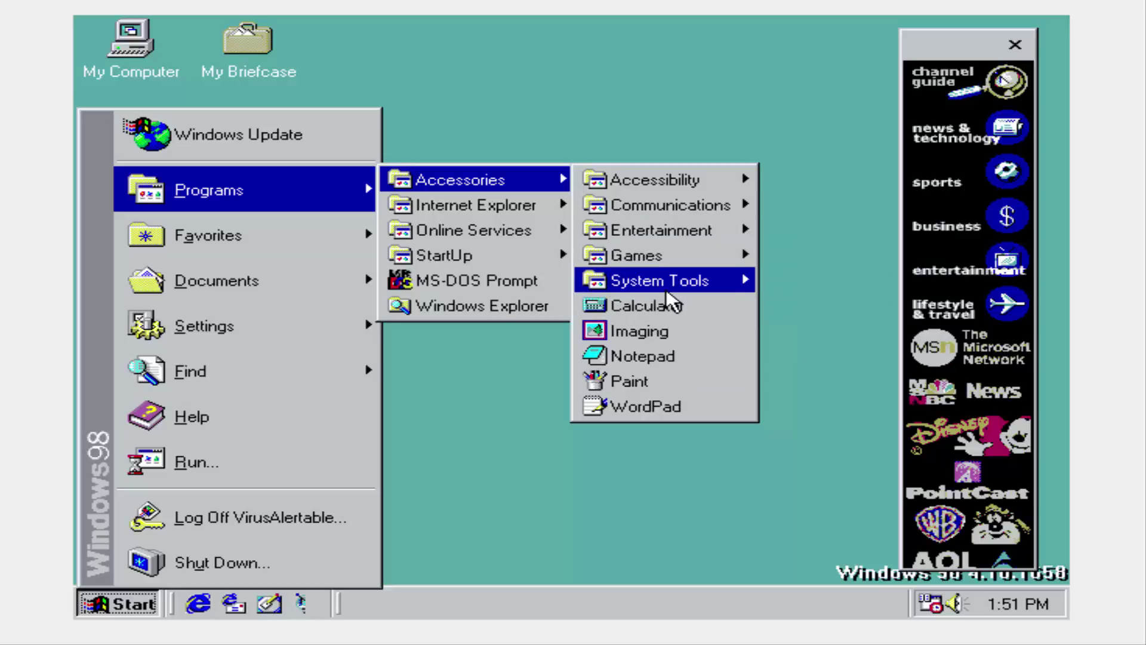
pyautogui.moveTo(665, 288)
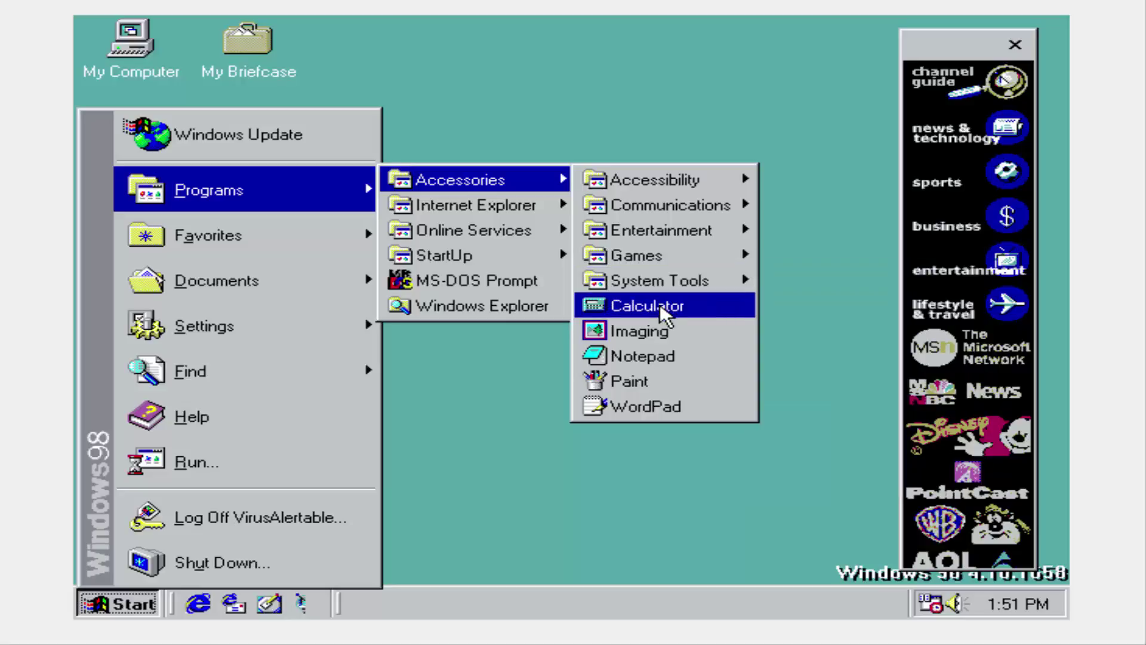
pyautogui.click(660, 303)
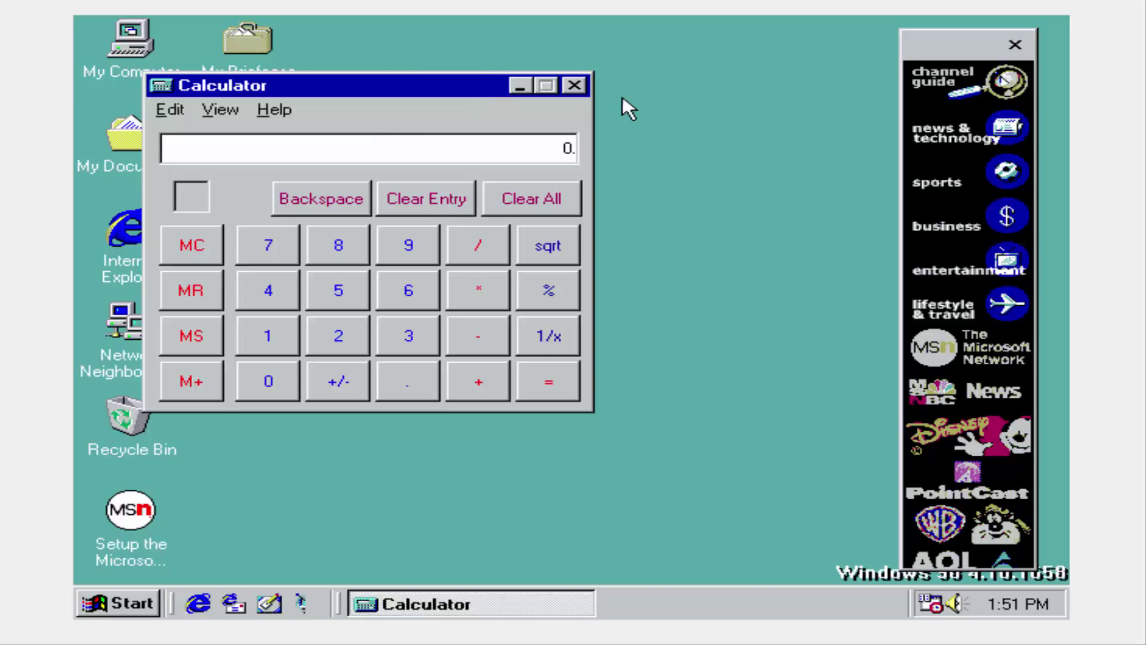
pyautogui.click(575, 86)
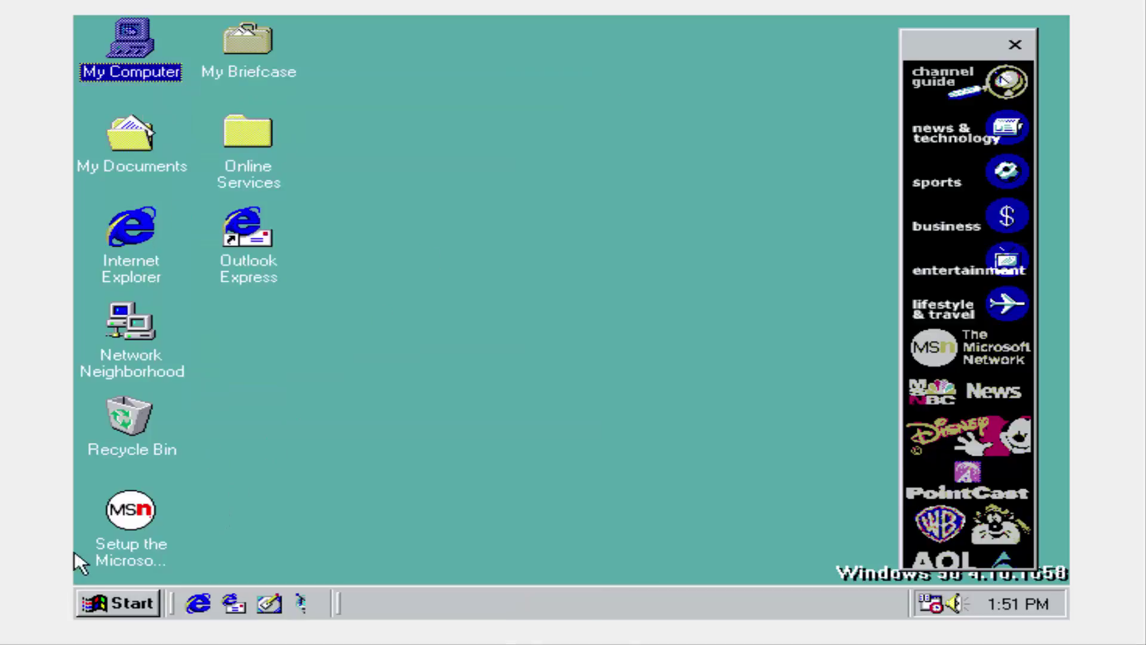
# Browse the Start menu's Programs submenus again and close them without launching anything.
pyautogui.click(97, 603)
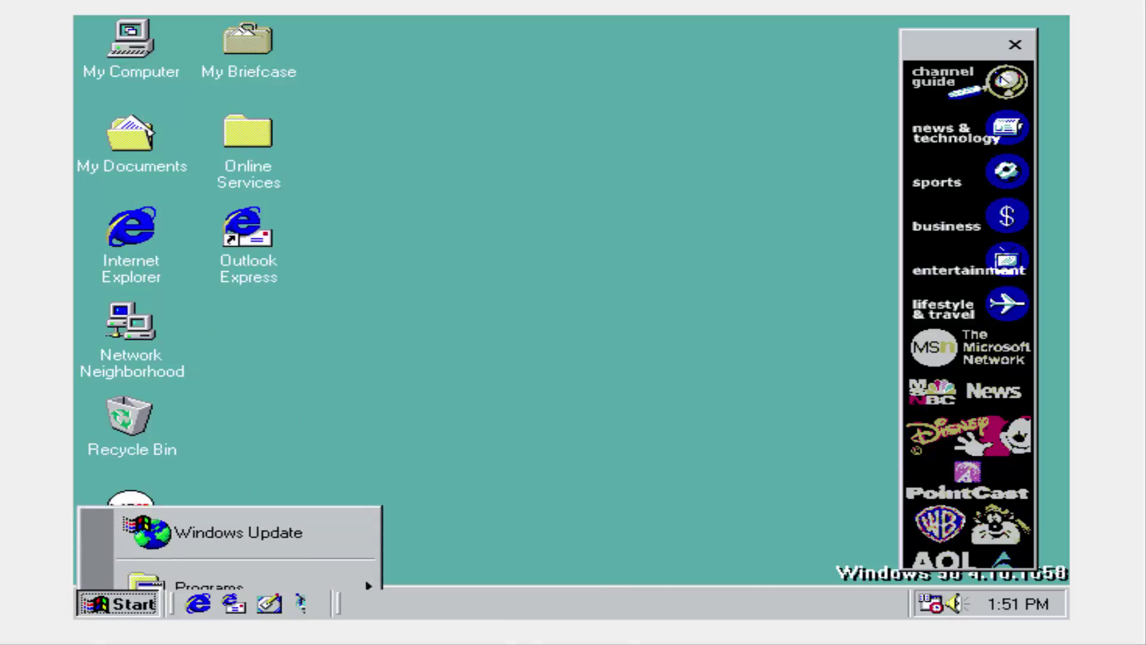
pyautogui.moveTo(300, 196)
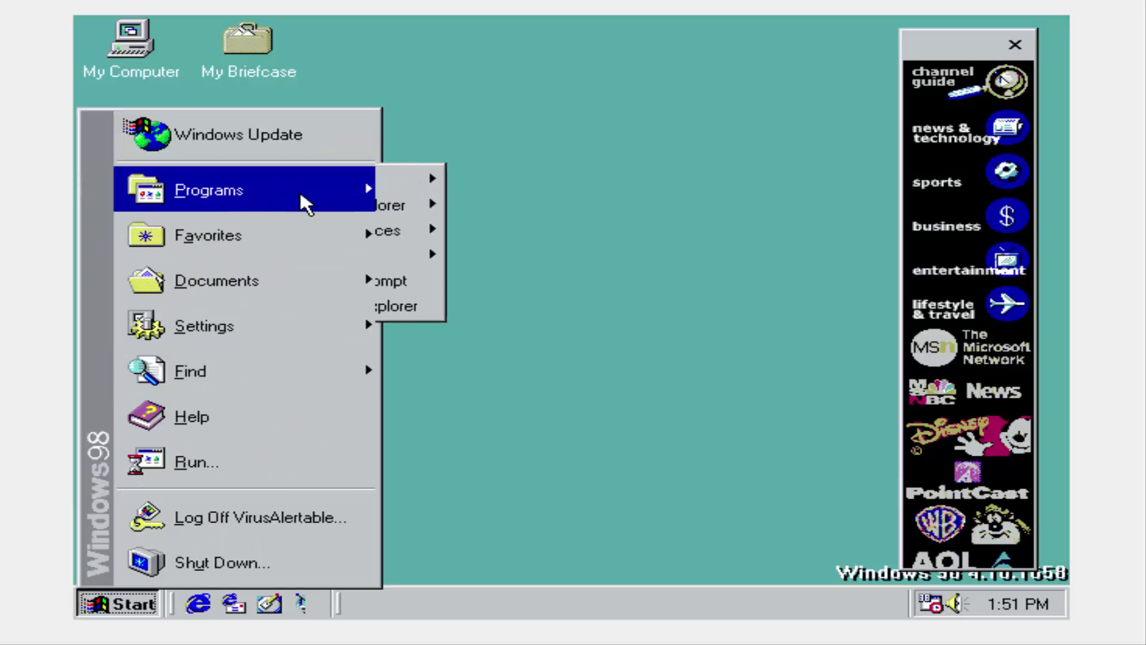
pyautogui.moveTo(424, 227)
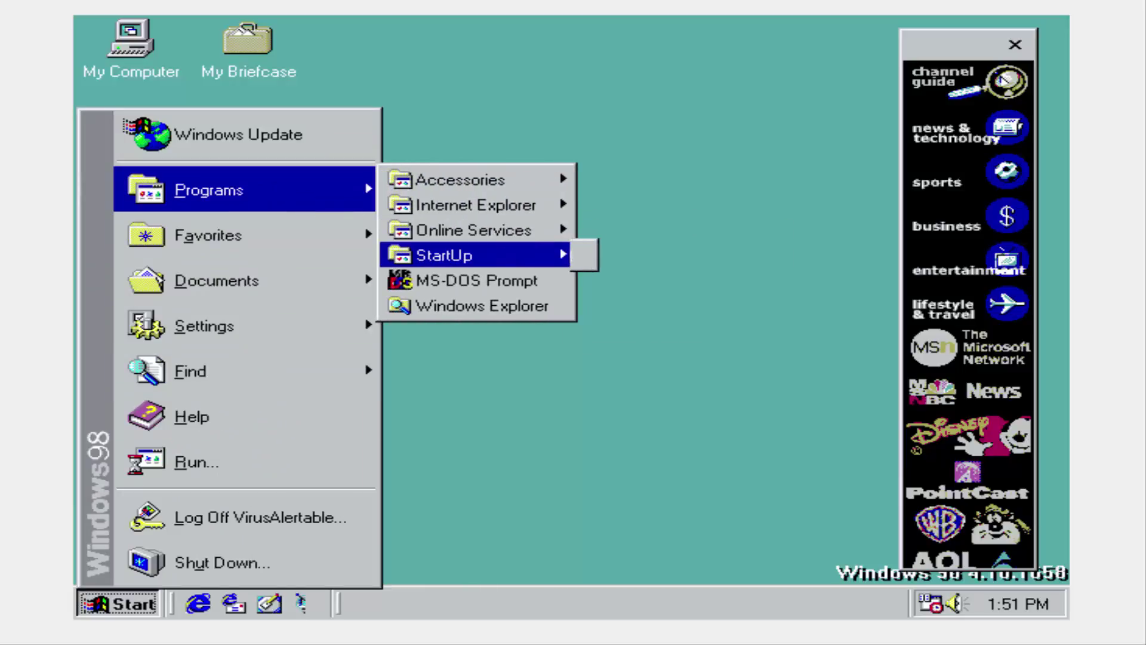
pyautogui.click(608, 105)
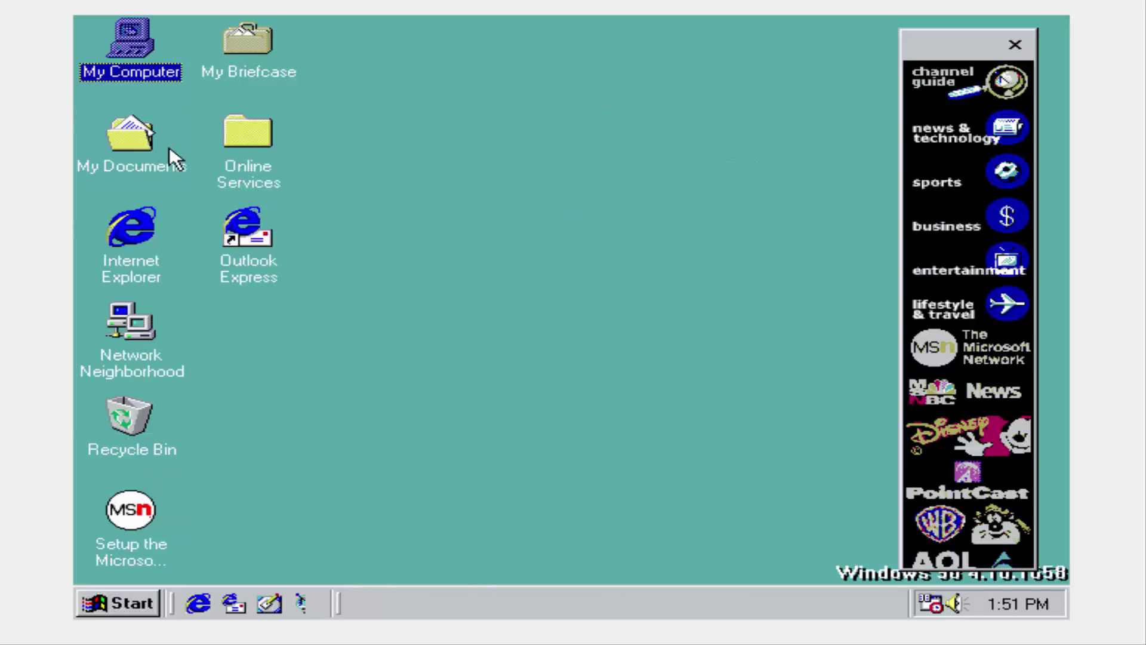
# Open My Computer, scroll through the Control Panel icons, then go Back to My Computer.
pyautogui.doubleClick(132, 46)
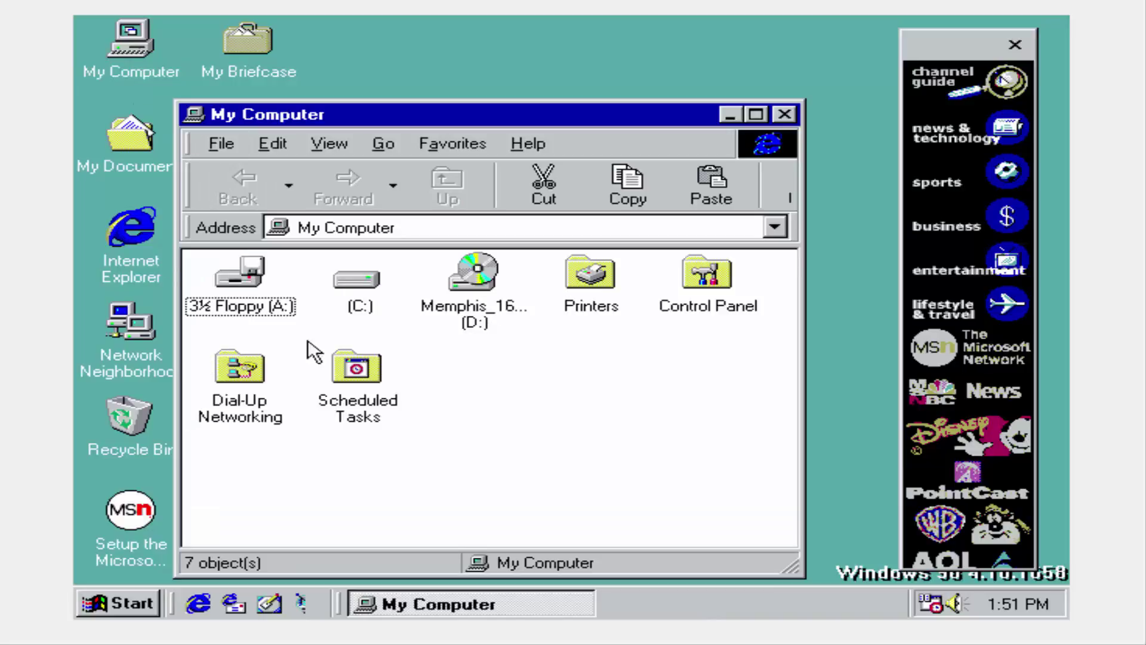
pyautogui.doubleClick(702, 278)
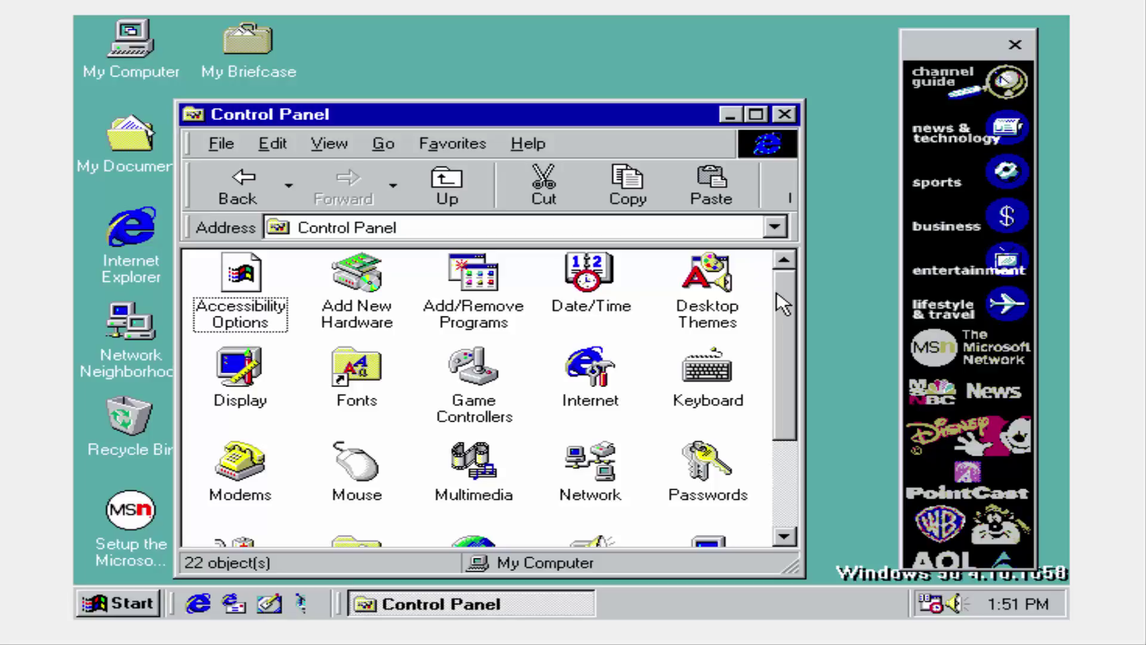
pyautogui.scroll(-3, 797, 319)
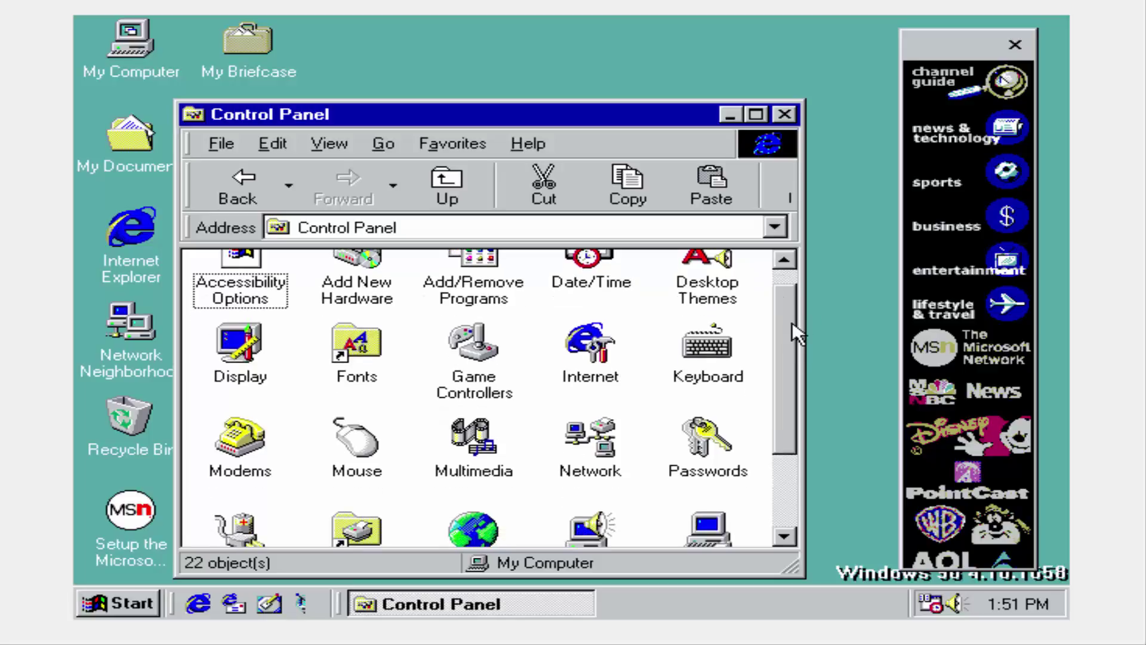
pyautogui.scroll(3, 786, 428)
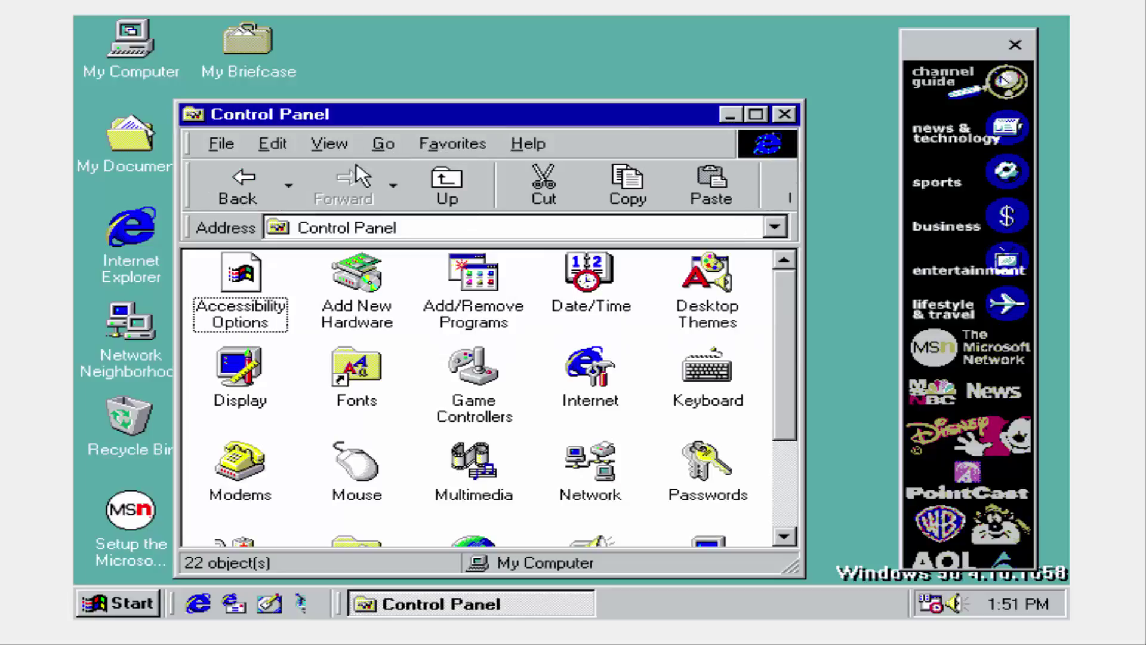
pyautogui.click(263, 186)
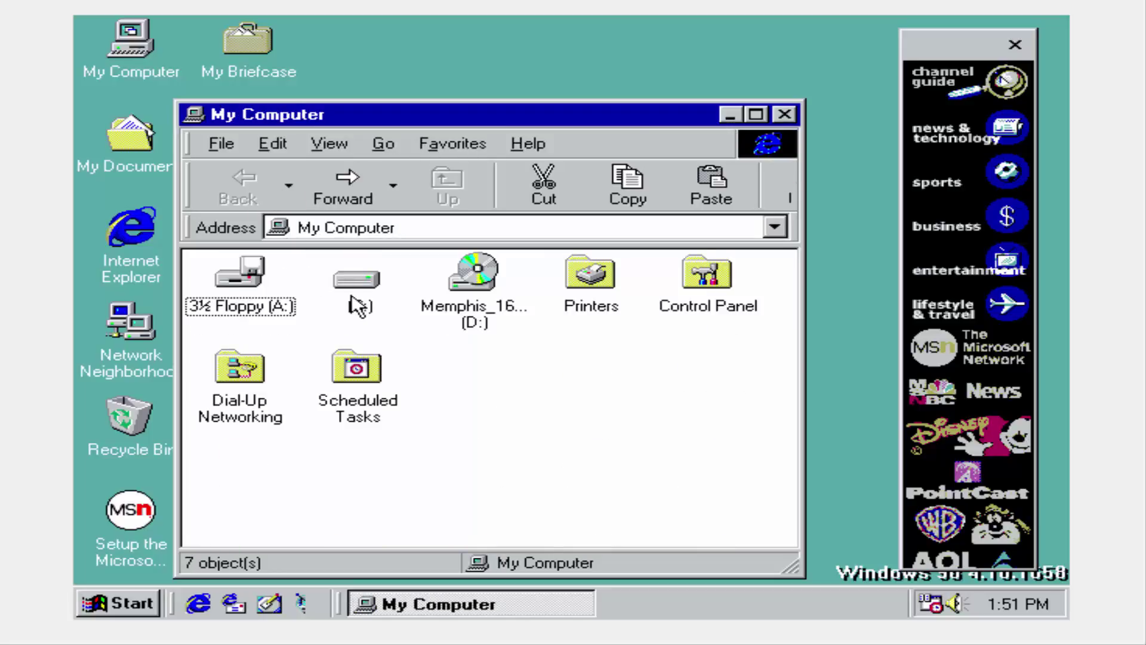
# Open C:\WINDOWS, then launch Registry Editor and close it.
pyautogui.doubleClick(350, 295)
pyautogui.doubleClick(505, 280)
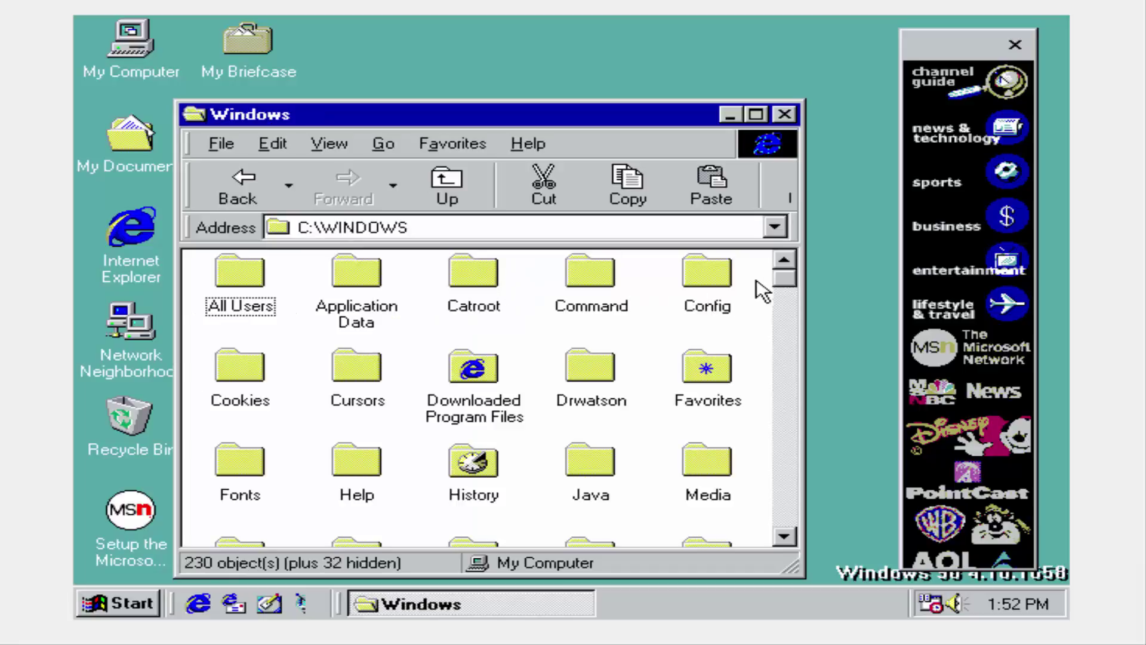
pyautogui.moveTo(779, 275); pyautogui.dragTo(784, 440)
pyautogui.doubleClick(471, 326)
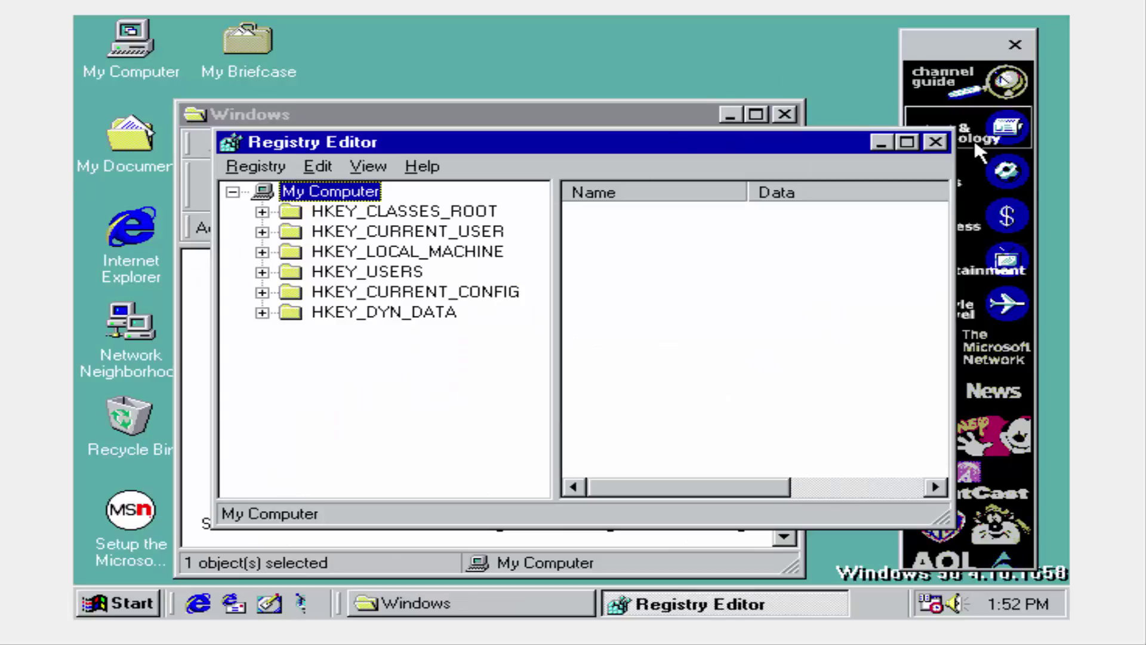
pyautogui.click(937, 144)
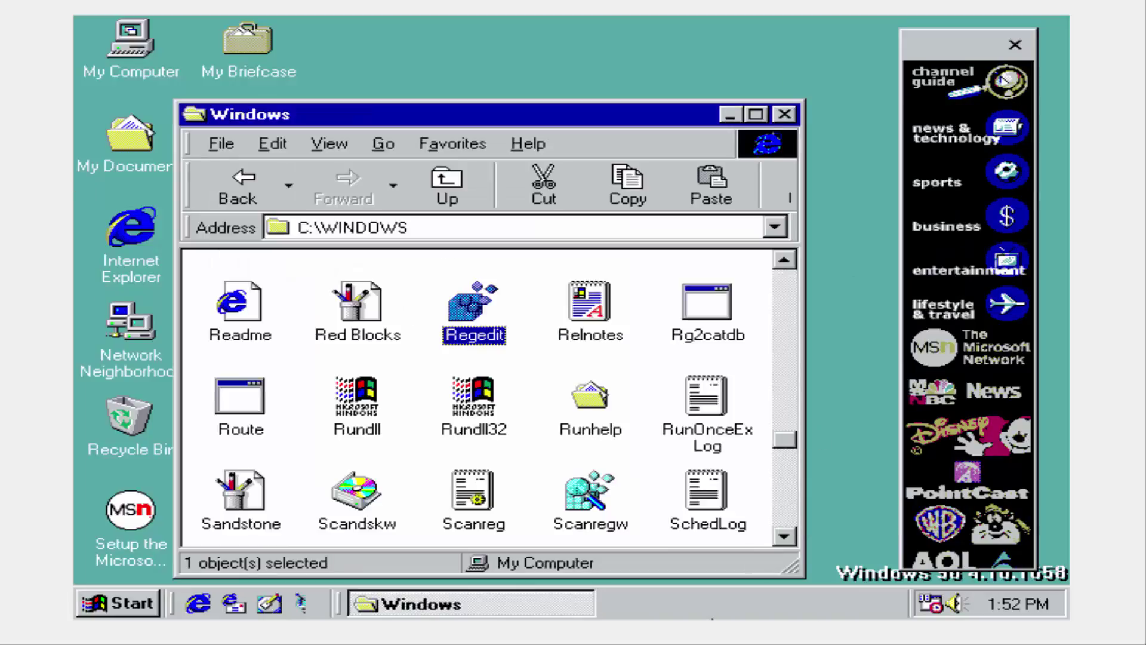
# Bring up the taskbar's window-arrangement menu and dismiss it without choosing anything.
pyautogui.rightClick(714, 594)
pyautogui.rightClick(734, 612)
pyautogui.rightClick(735, 611)
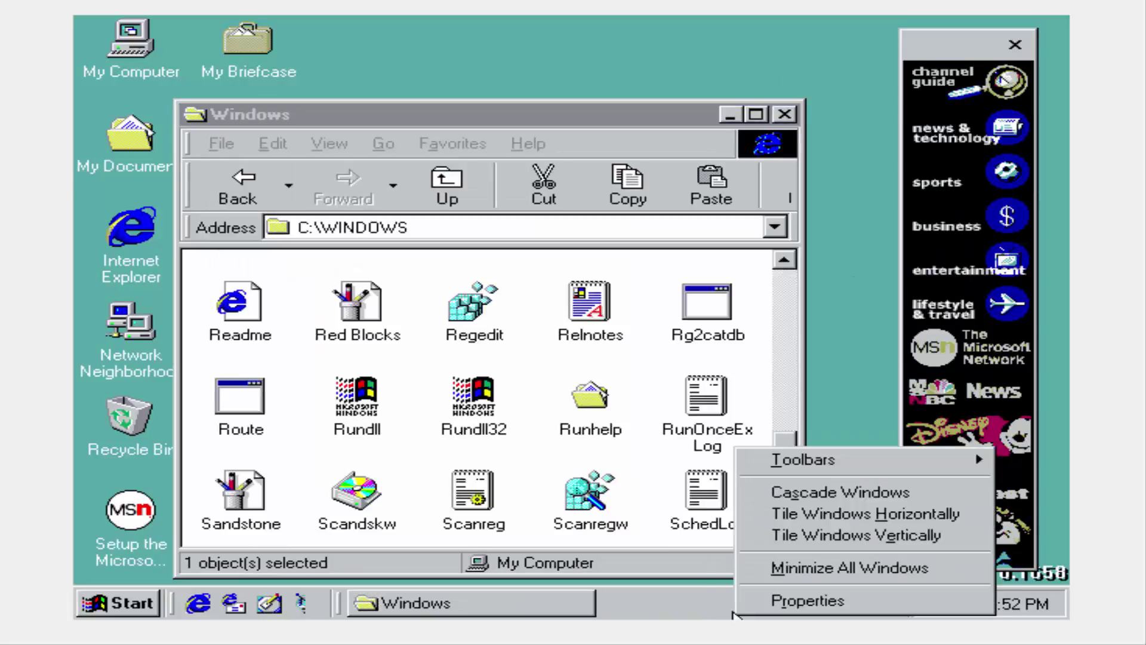
pyautogui.click(789, 353)
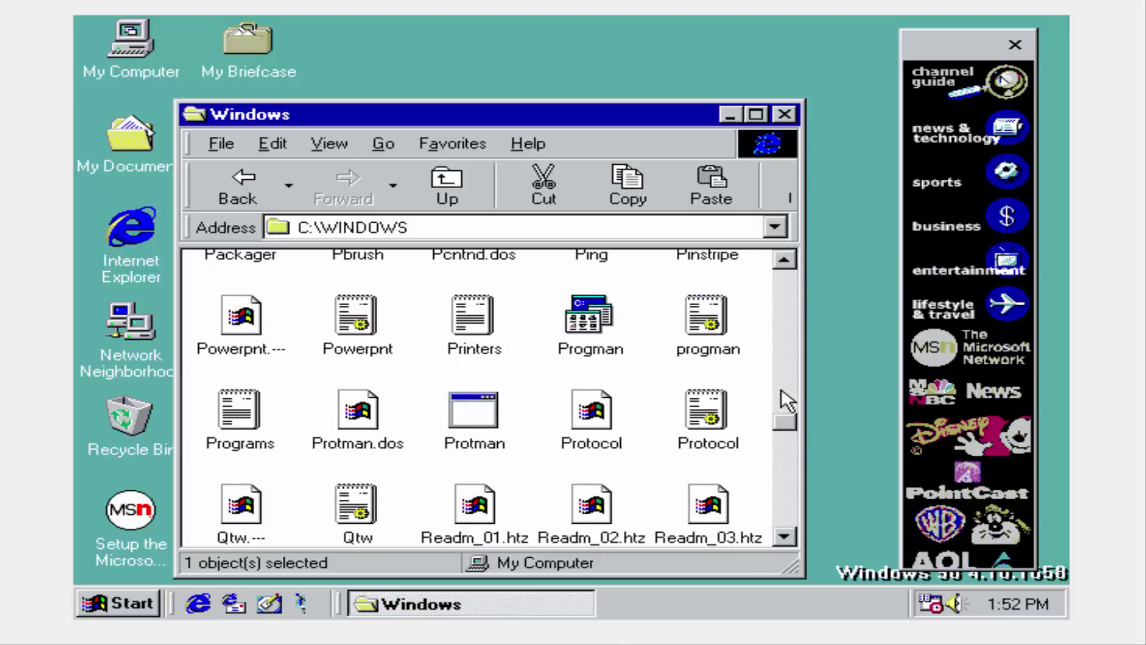
# Launch Taskman from the Windows folder and close its Tasks window.
pyautogui.moveTo(784, 425); pyautogui.dragTo(789, 475)
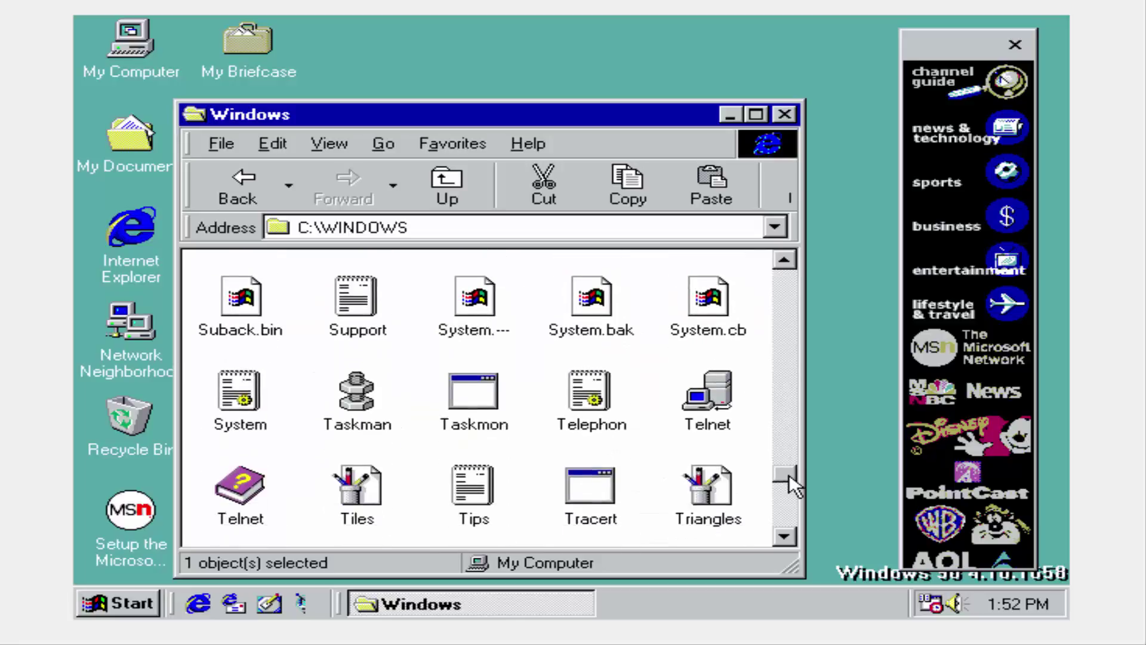
pyautogui.doubleClick(376, 412)
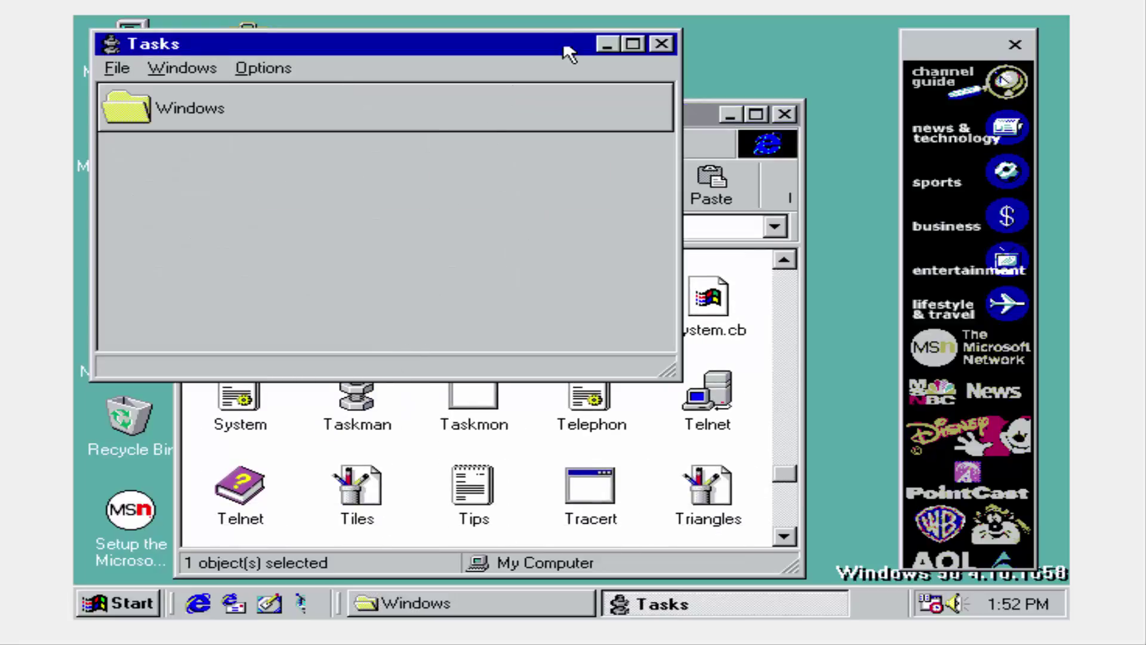
pyautogui.hotkey('alt', 'F4')
pyautogui.click(504, 412)
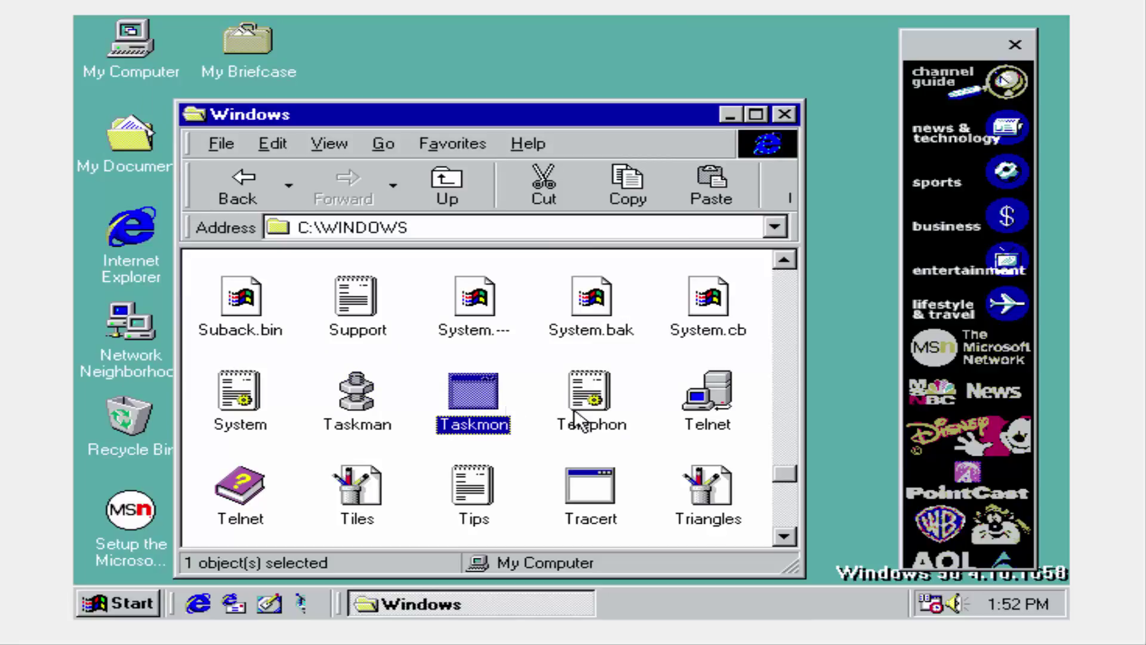
# Run Winver from C:\WINDOWS and dismiss the About Windows 98 dialog.
pyautogui.scroll(-5, 766, 486)
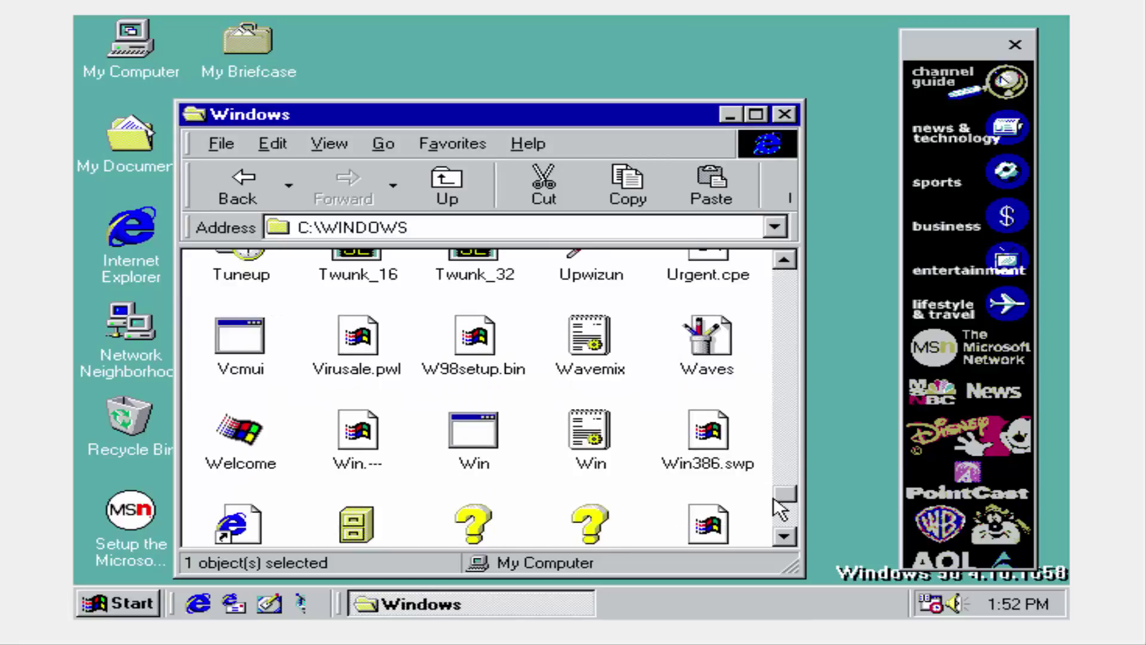
pyautogui.scroll(-4, 773, 502)
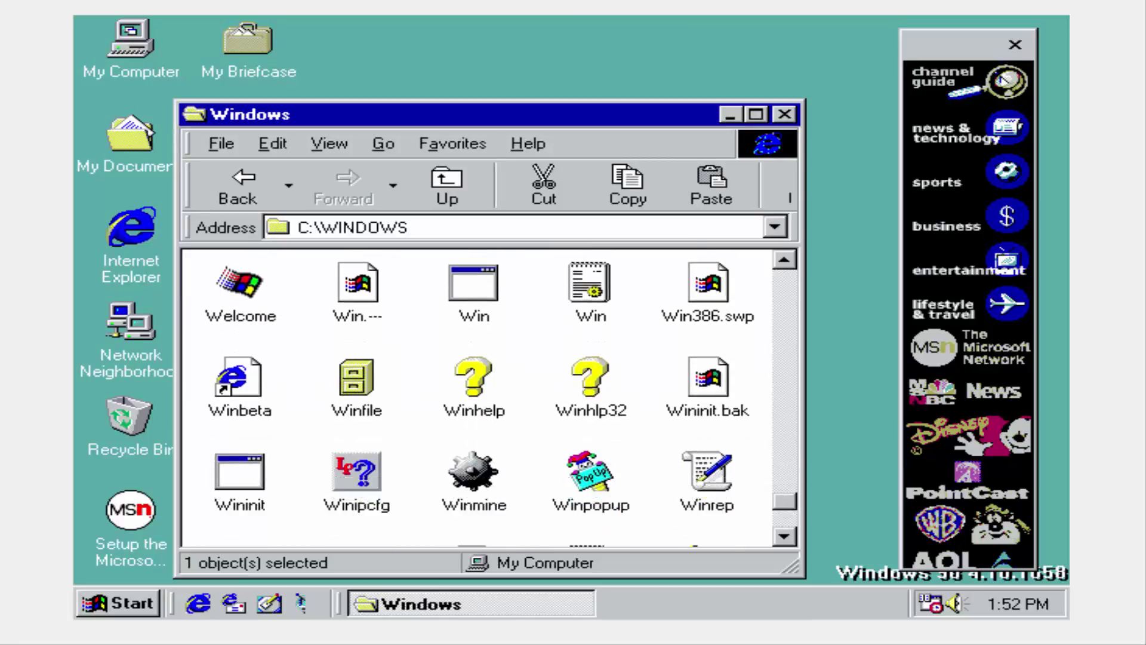
pyautogui.doubleClick(365, 482)
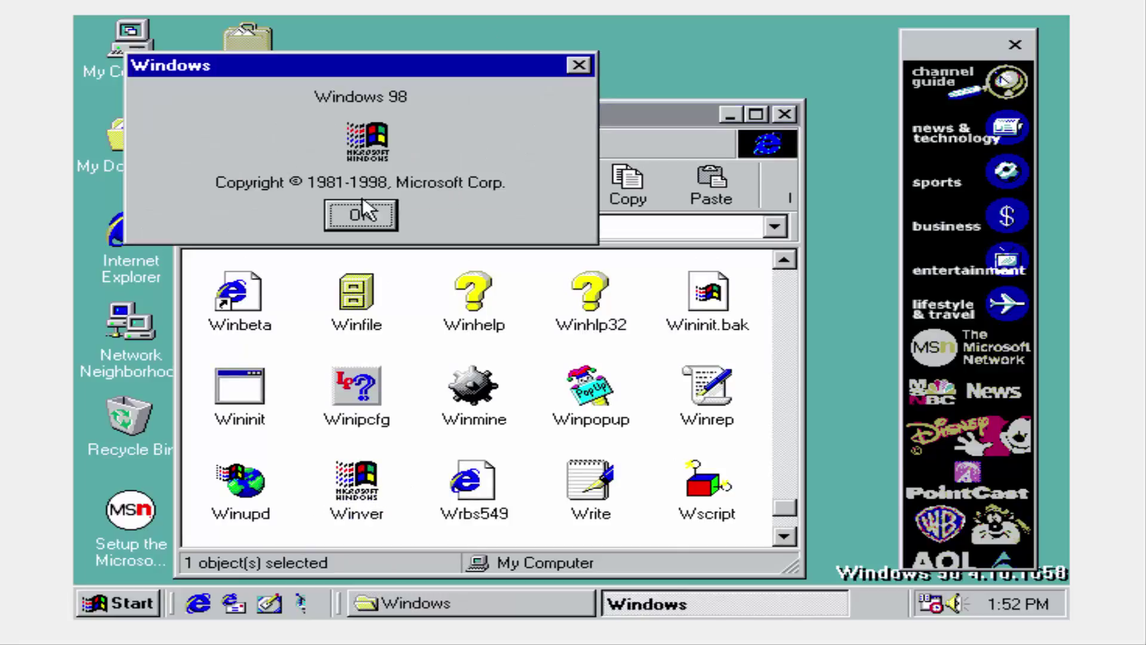
pyautogui.click(392, 212)
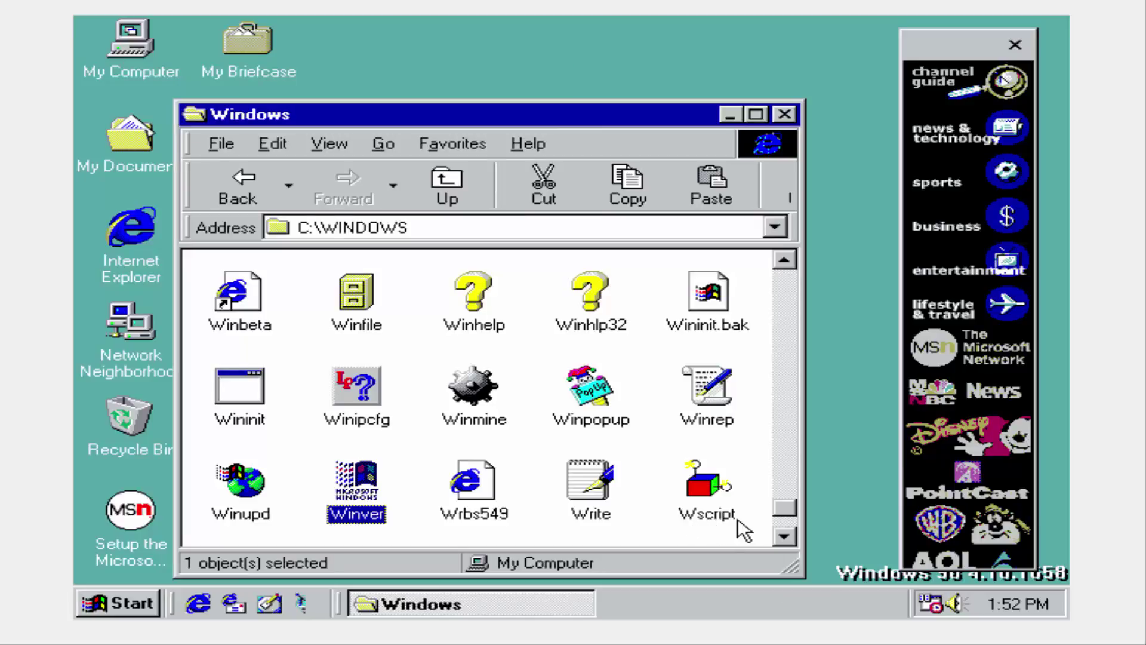
# Play Minesweeper from Winmine until hitting a mine, then close the game.
pyautogui.click(504, 378)
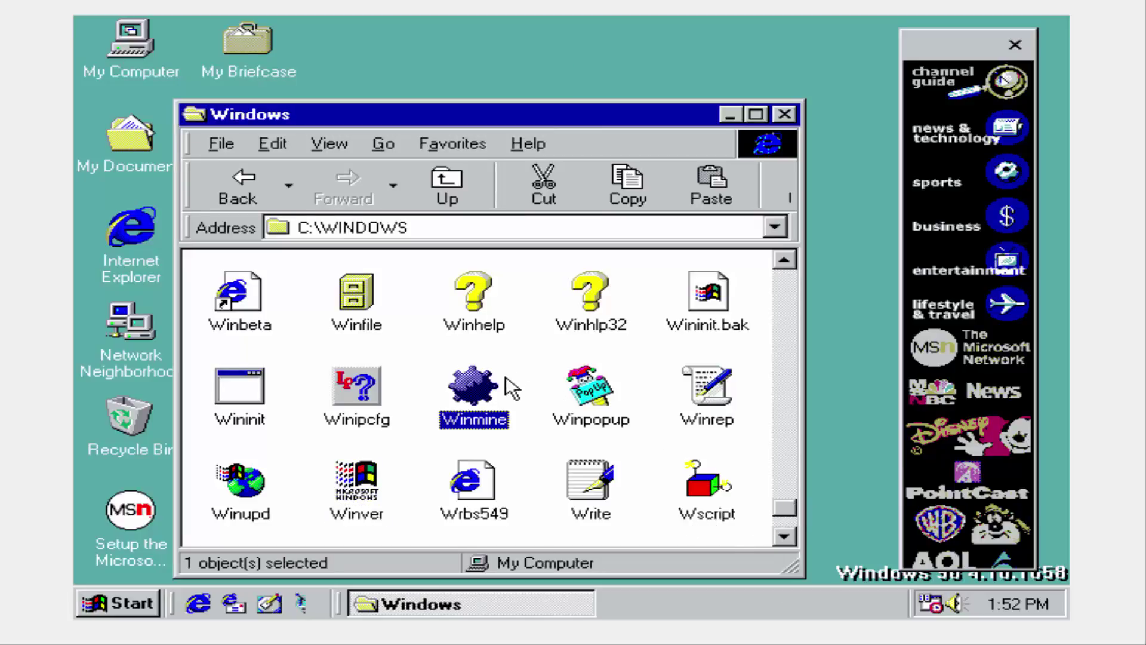
pyautogui.doubleClick(488, 387)
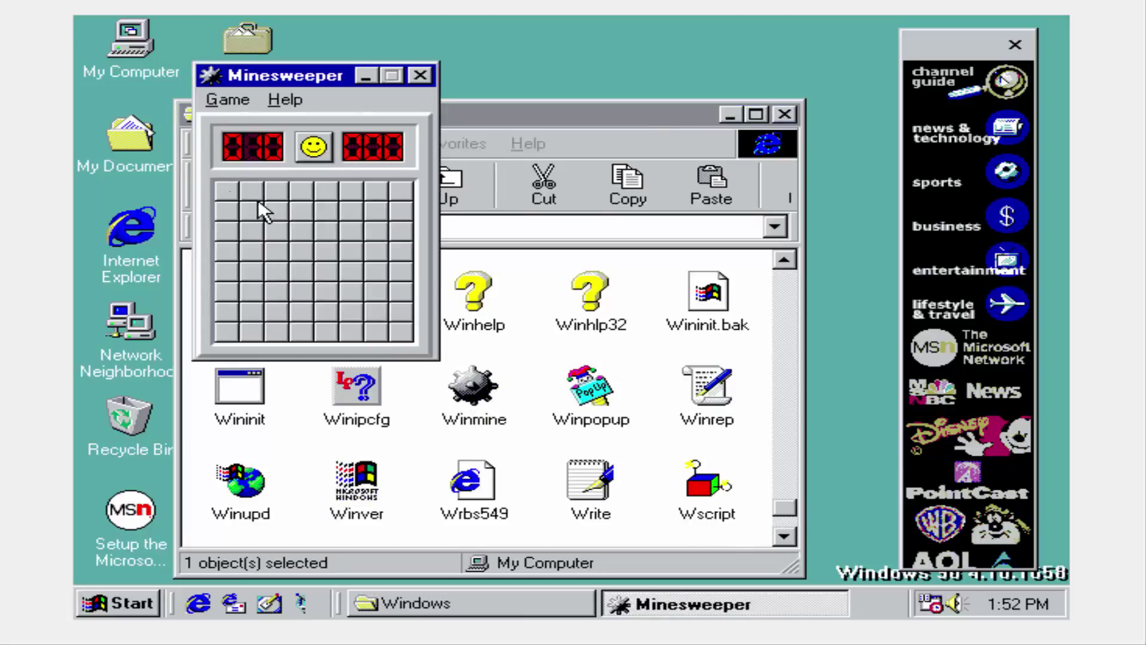
pyautogui.click(246, 302)
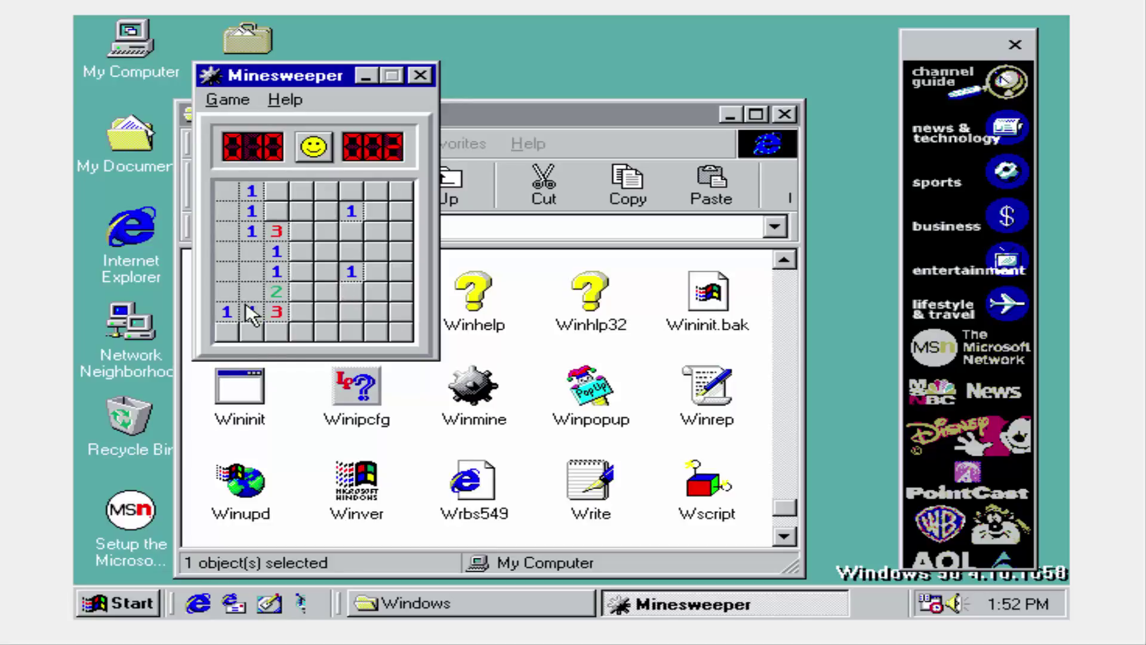
pyautogui.click(351, 332)
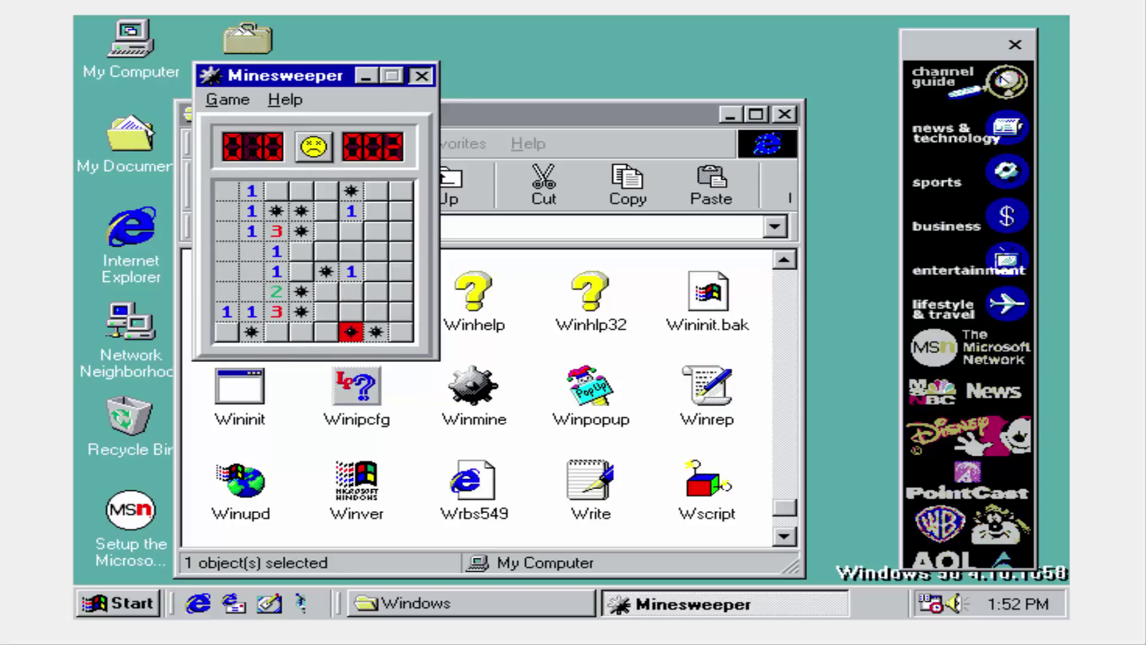
pyautogui.click(420, 75)
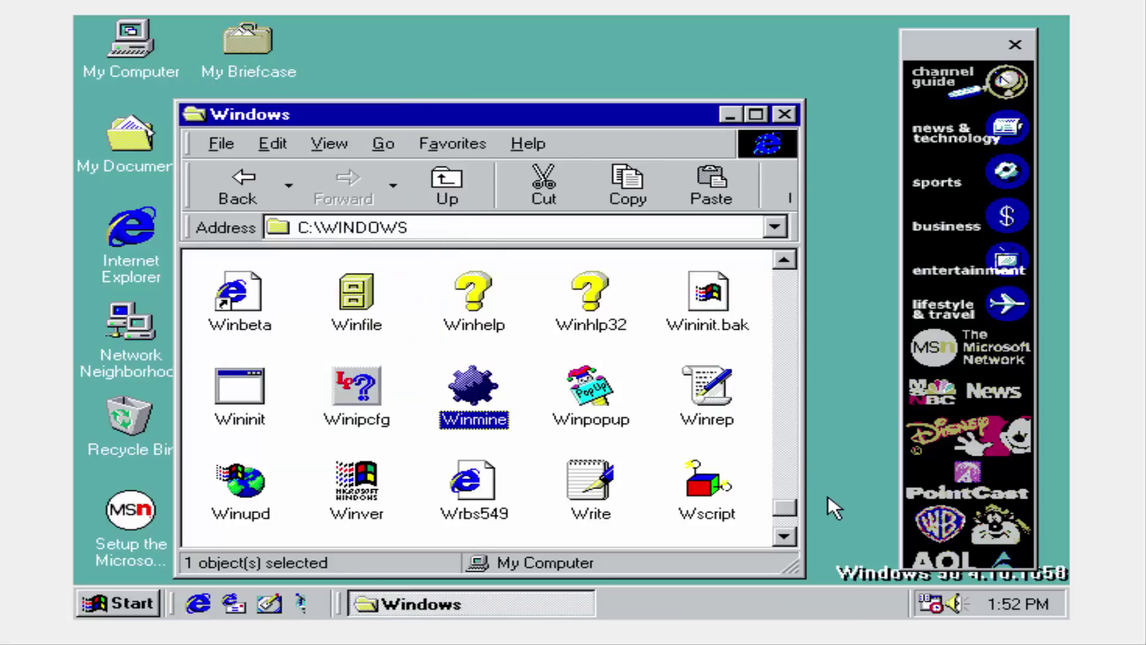
pyautogui.click(785, 528)
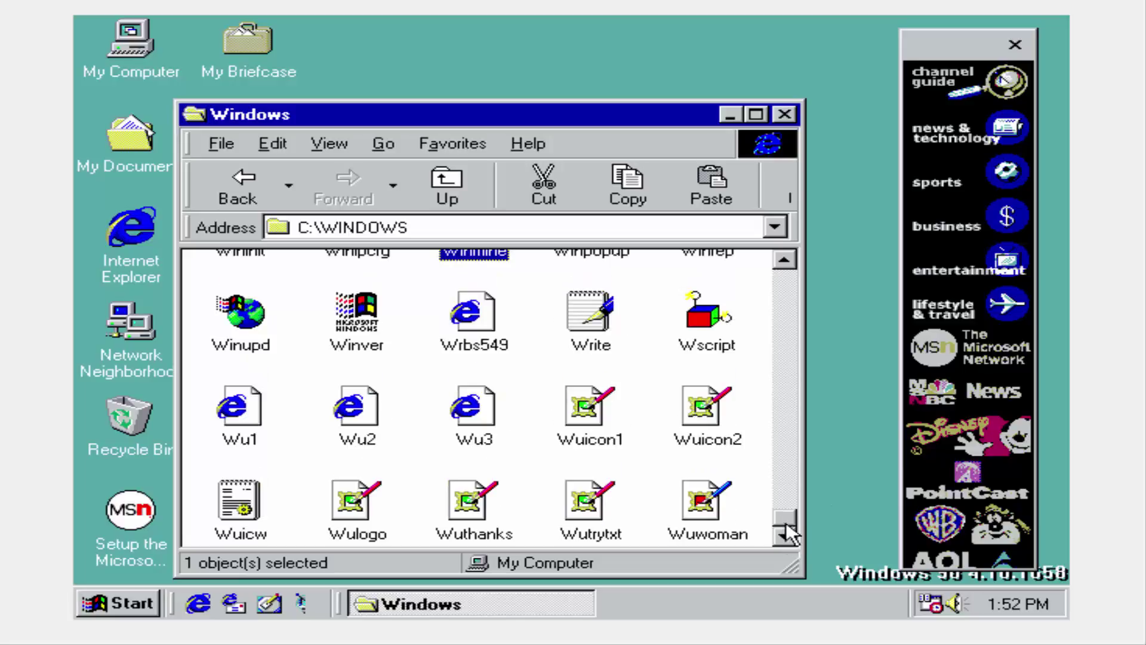
# Close the Windows folder window and start Outlook Express, accepting the suggested message store folder.
pyautogui.click(818, 127)
pyautogui.click(785, 114)
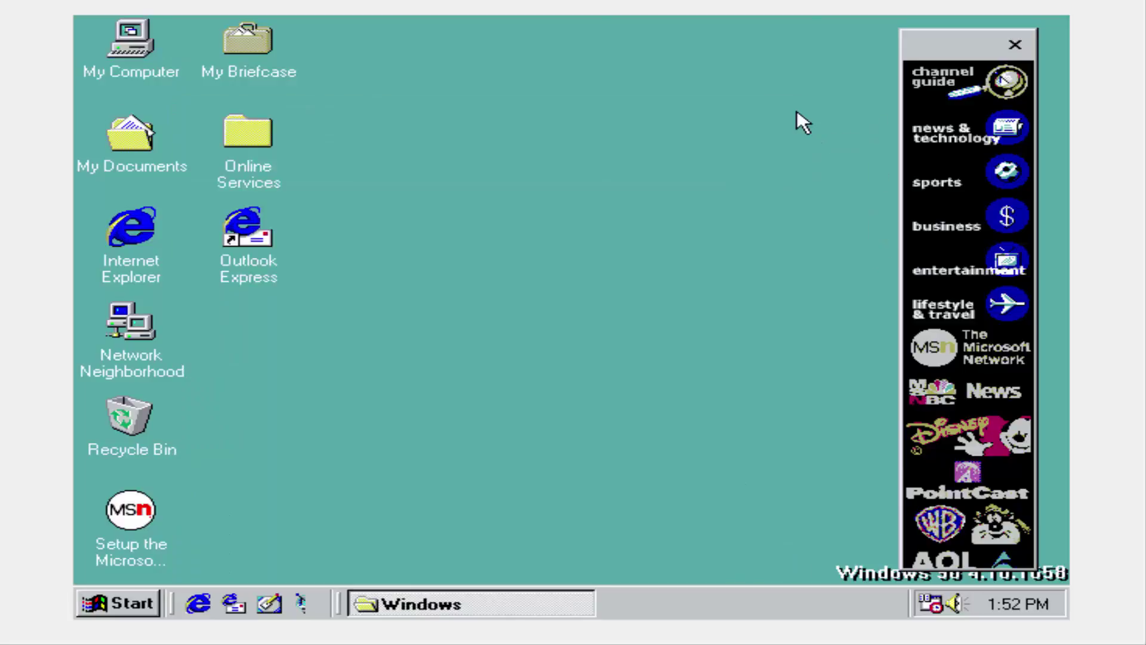
pyautogui.doubleClick(262, 221)
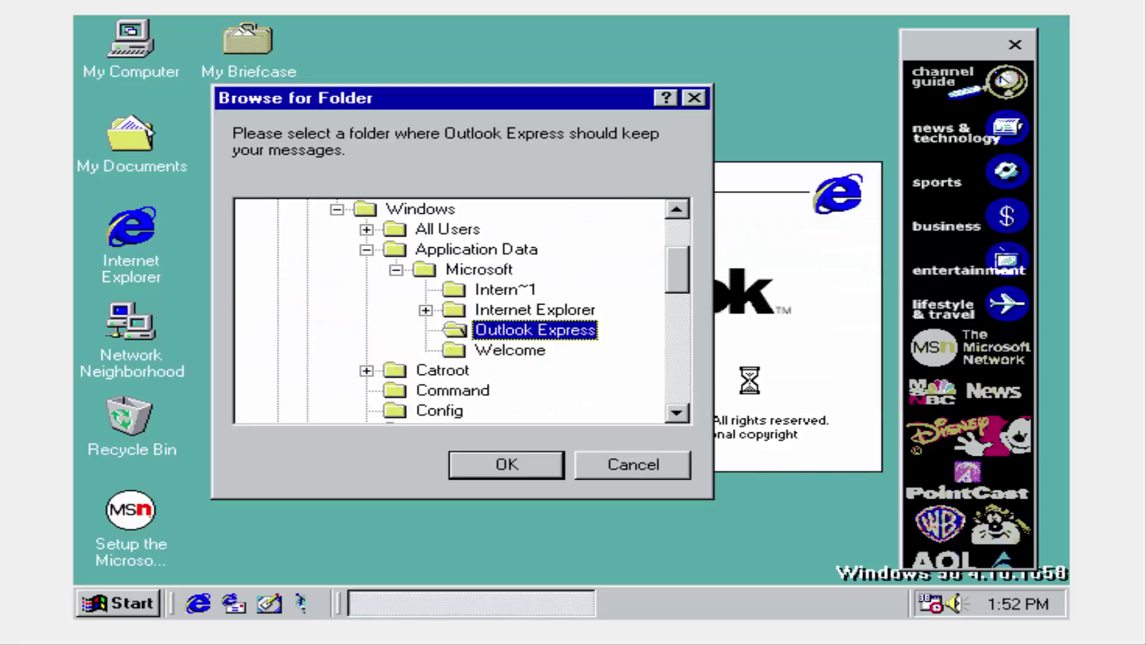
pyautogui.click(533, 474)
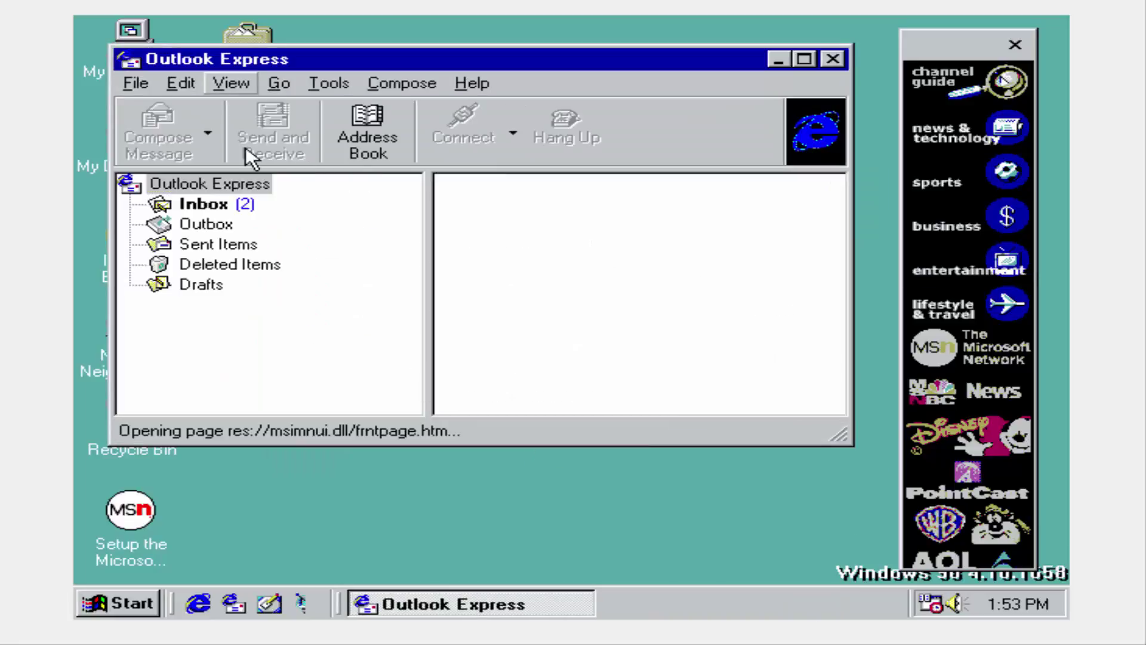
# Open the Inbox with its 2 messages, dismiss the connection wizard, maximize, then close Outlook Express.
pyautogui.click(242, 206)
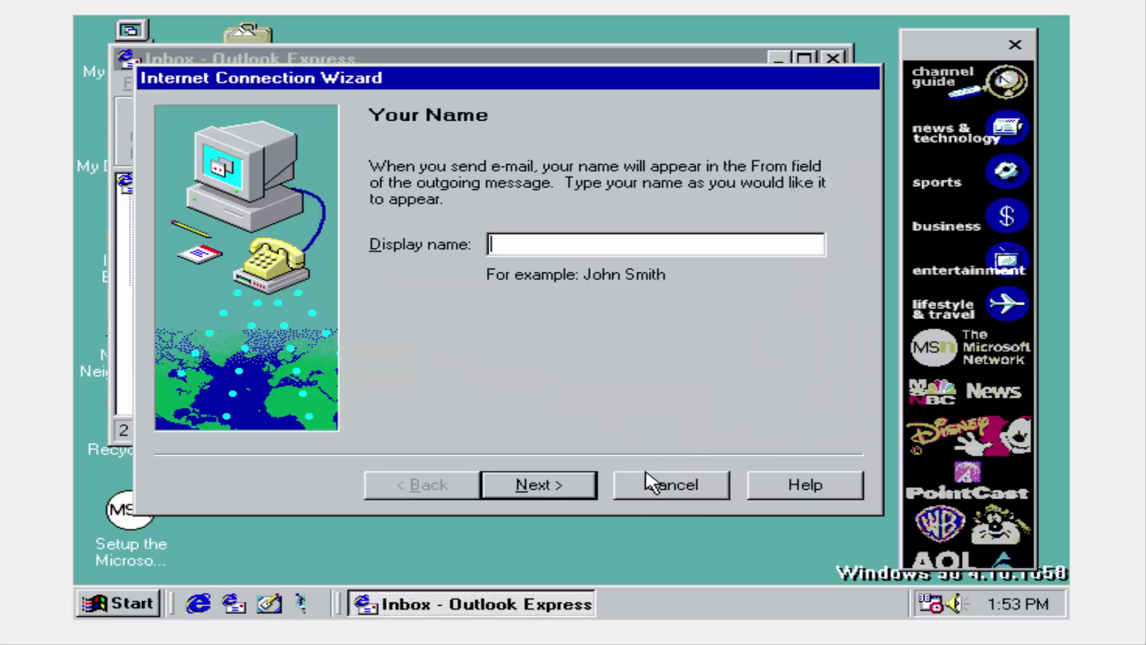
pyautogui.click(648, 483)
pyautogui.click(511, 387)
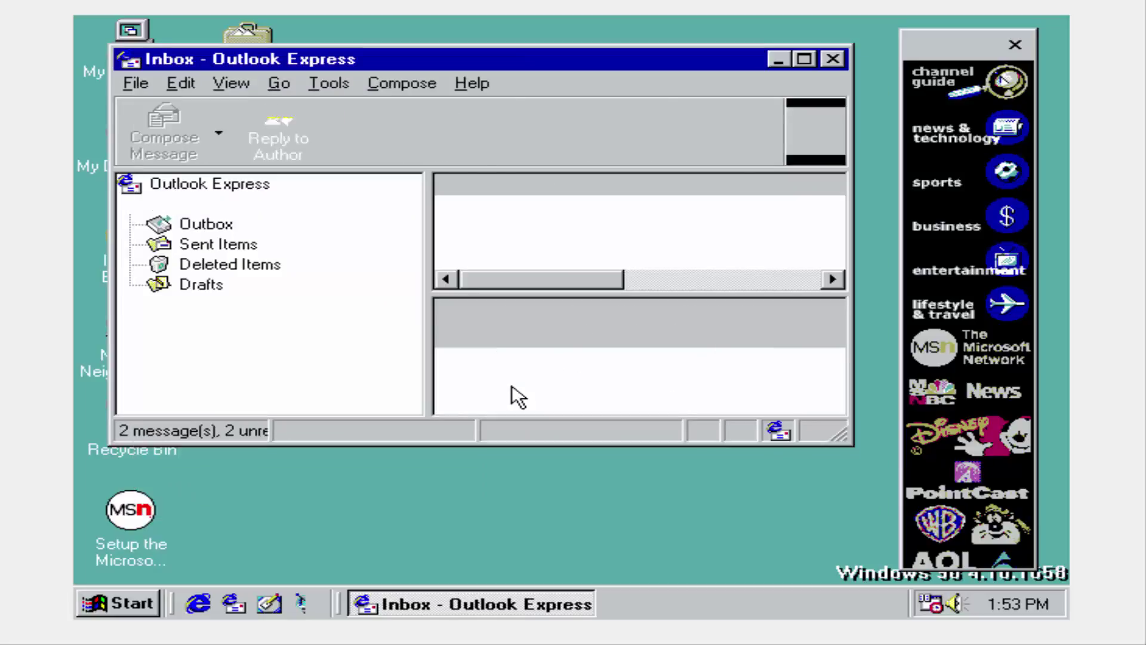
pyautogui.moveTo(591, 279); pyautogui.dragTo(708, 279)
pyautogui.click(804, 59)
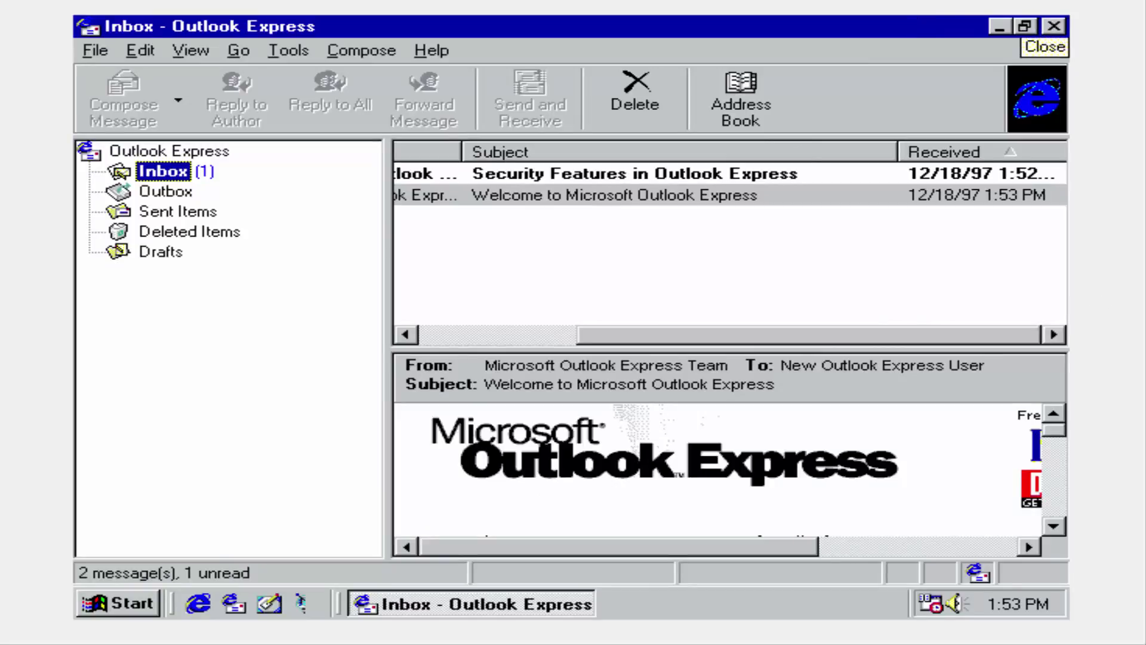
pyautogui.click(1054, 26)
pyautogui.rightClick(719, 207)
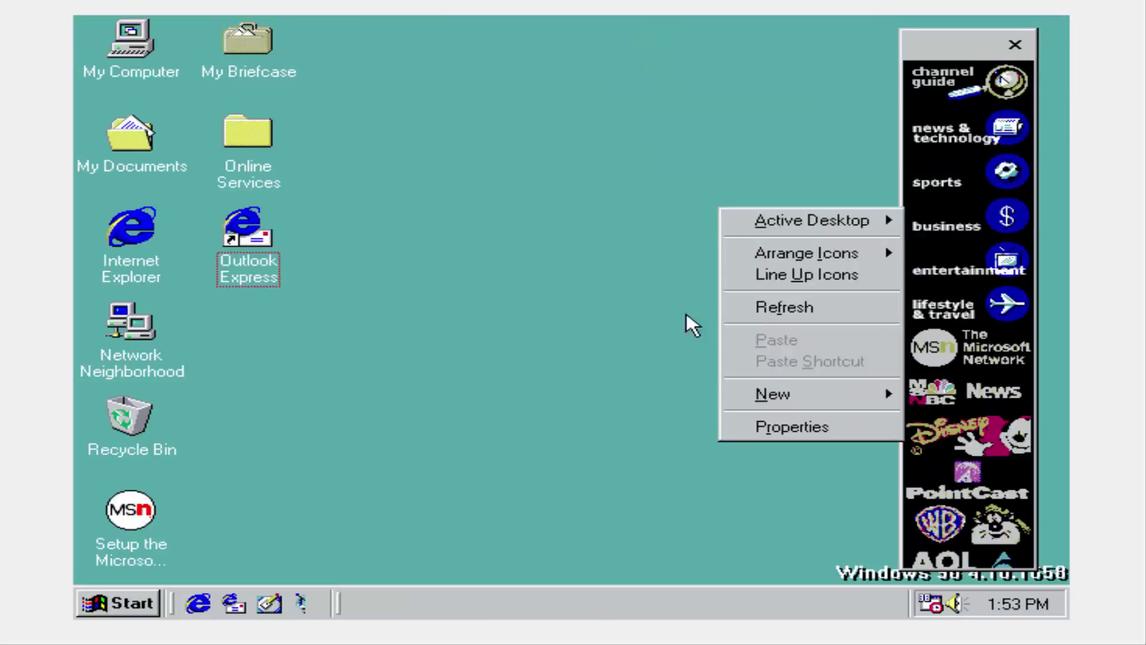
pyautogui.click(691, 325)
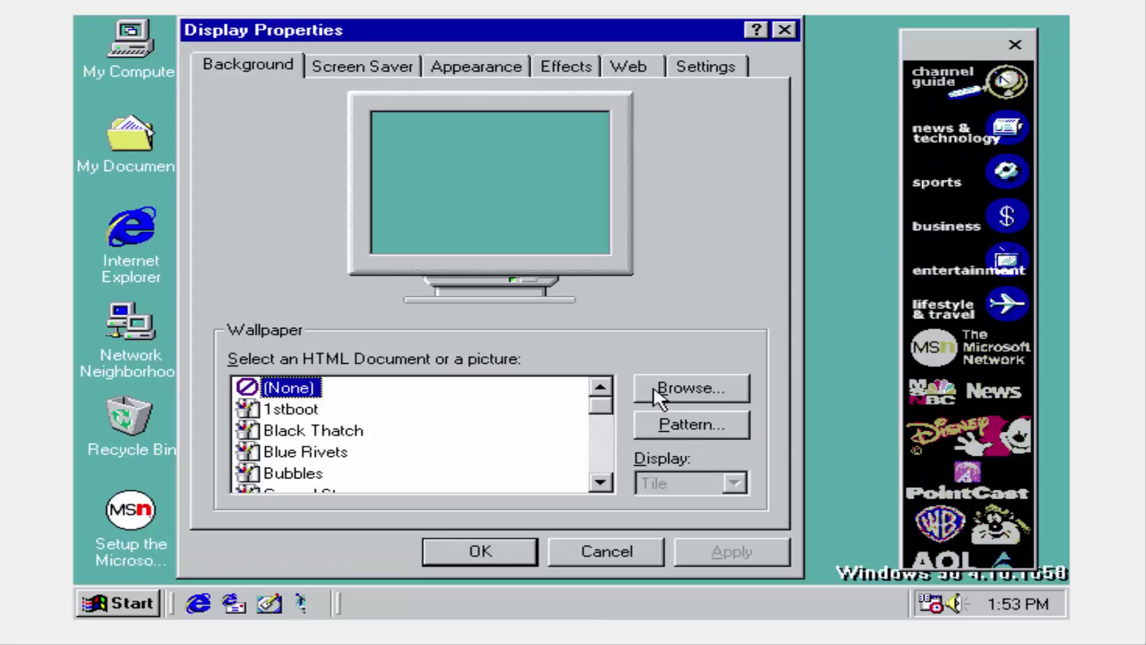
pyautogui.click(393, 60)
pyautogui.click(459, 62)
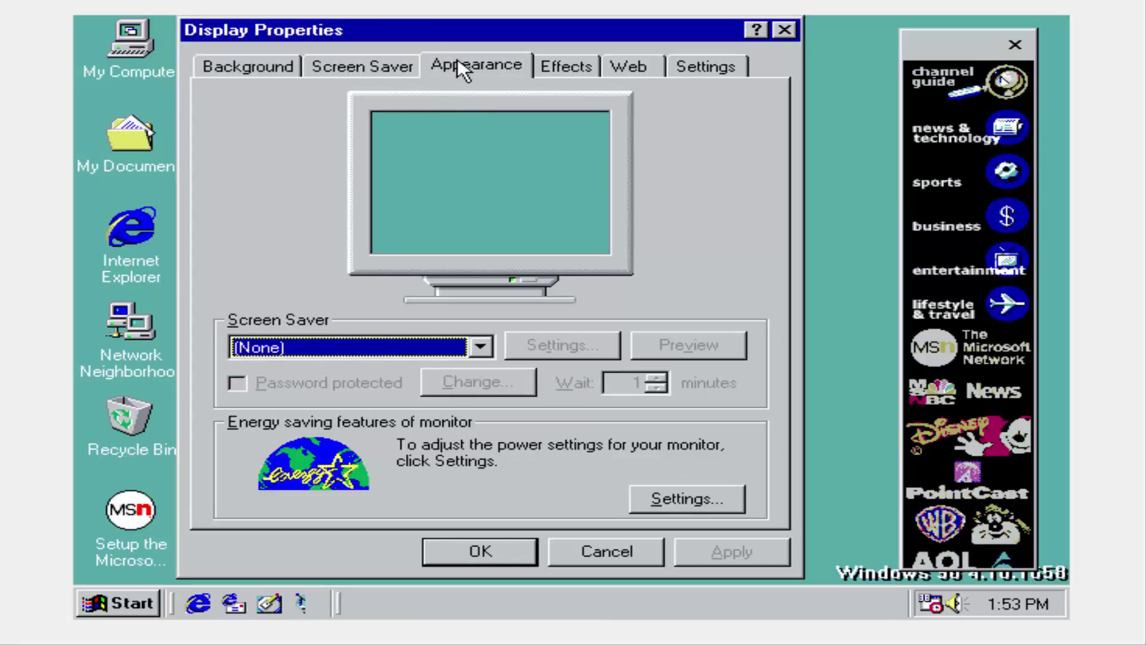
pyautogui.click(588, 74)
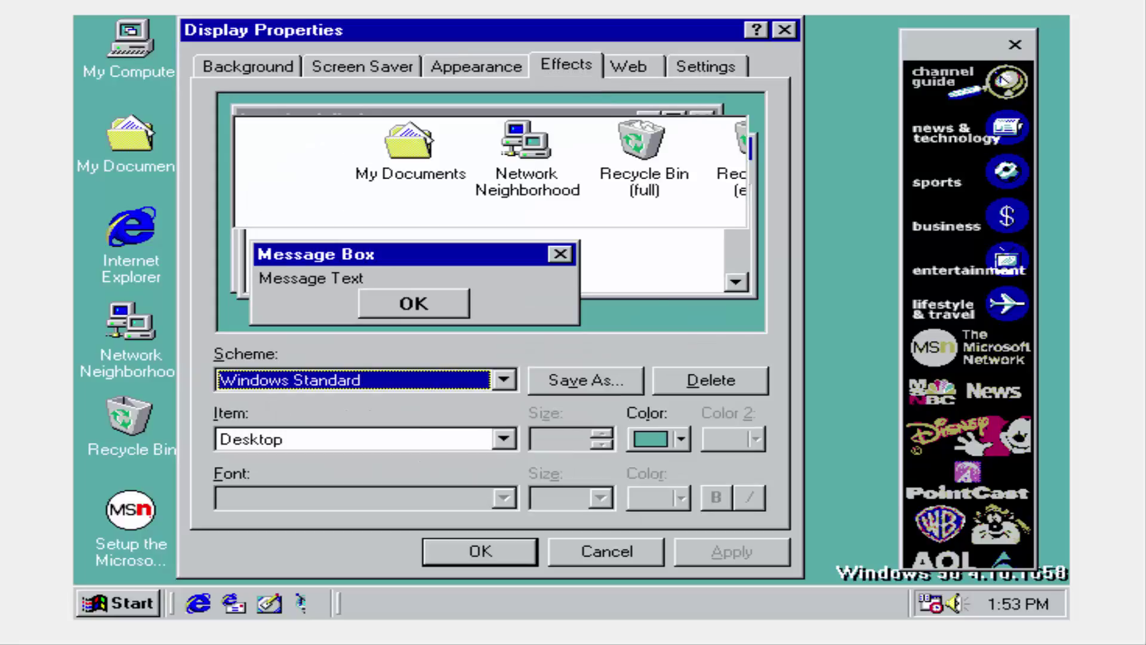
pyautogui.click(611, 62)
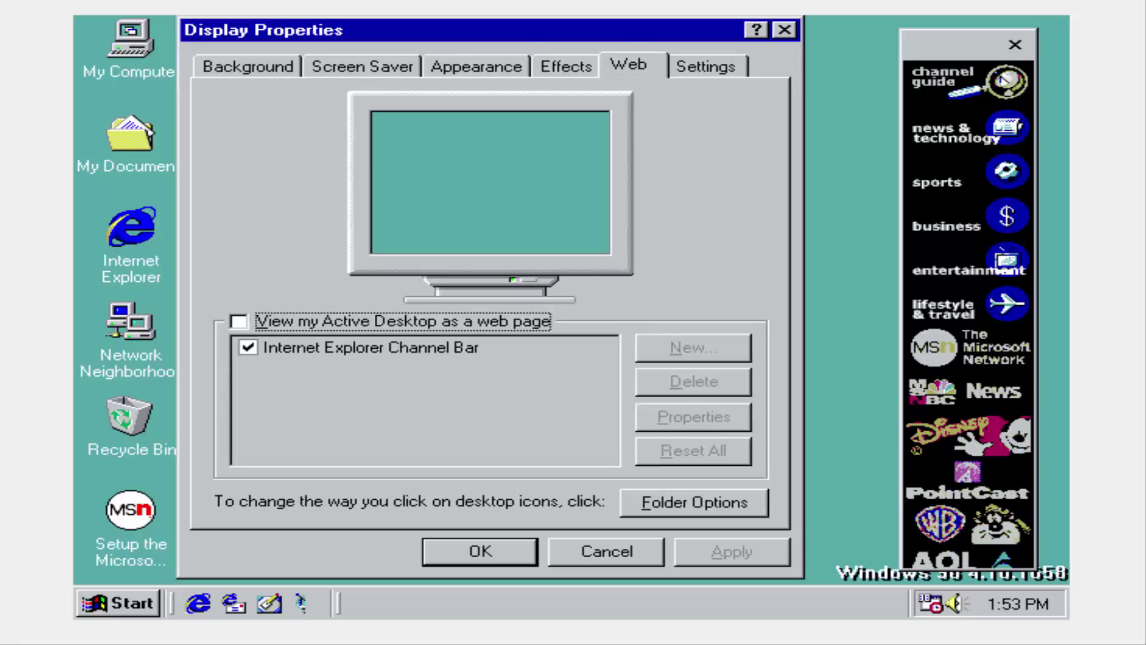
pyautogui.click(736, 62)
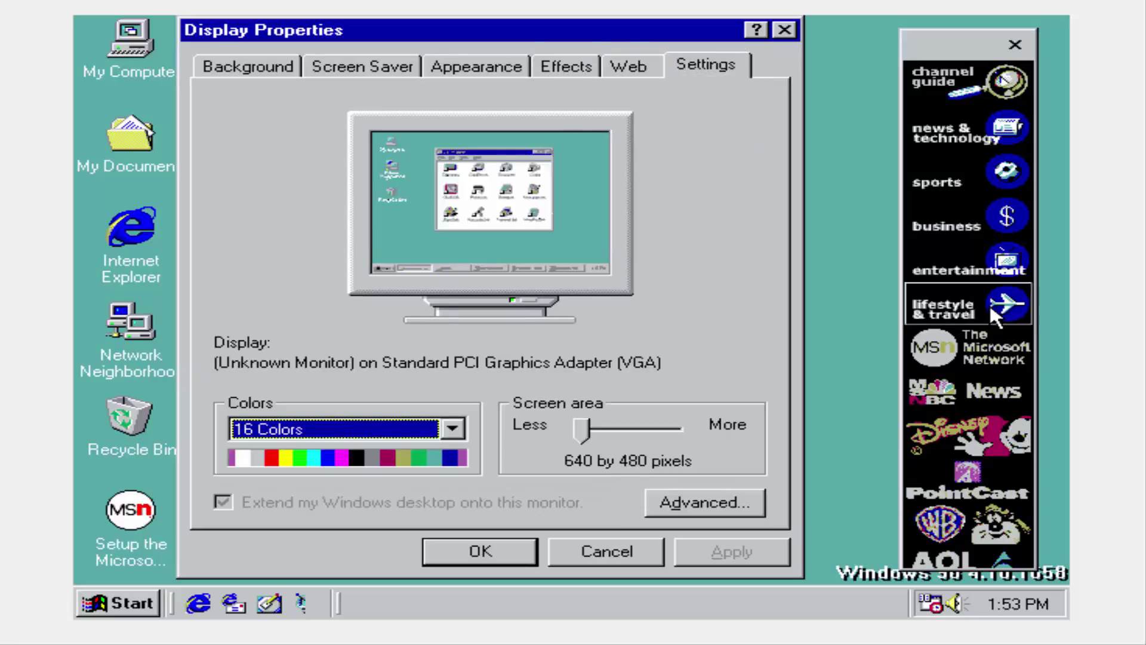
pyautogui.moveTo(588, 419); pyautogui.dragTo(682, 428)
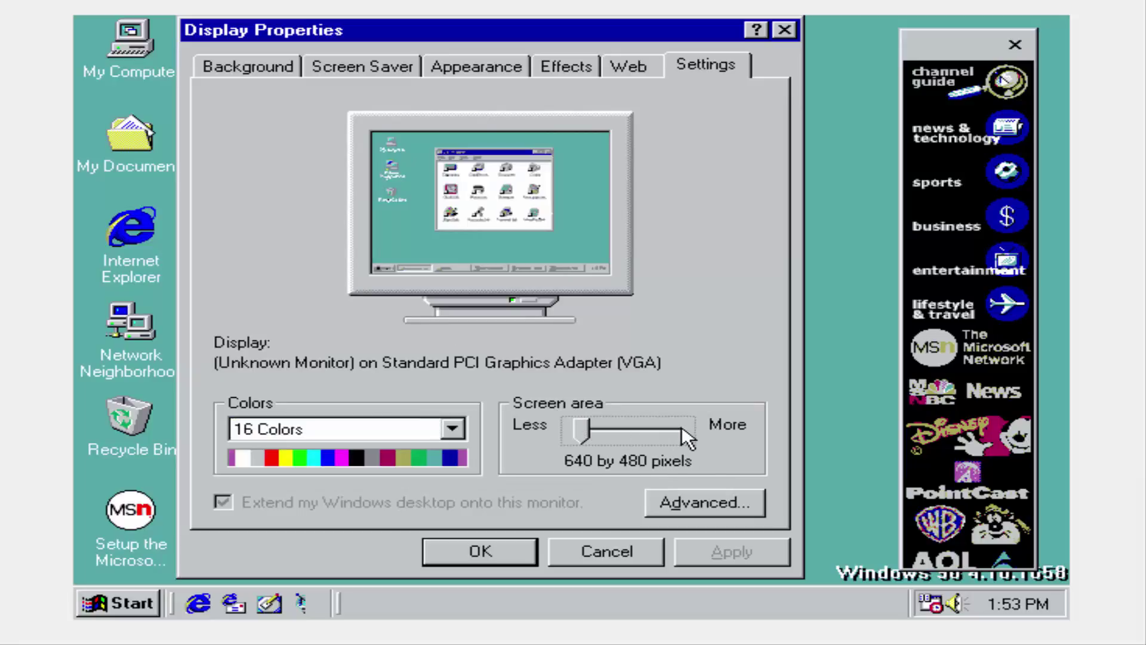
pyautogui.click(365, 430)
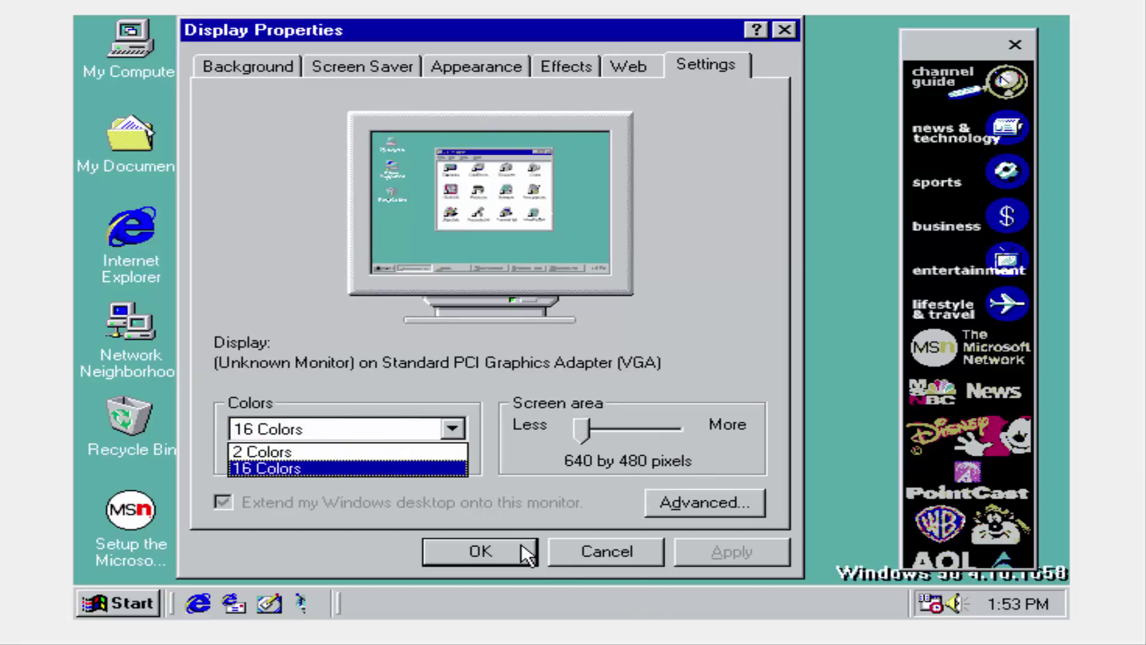
pyautogui.click(564, 548)
pyautogui.click(569, 548)
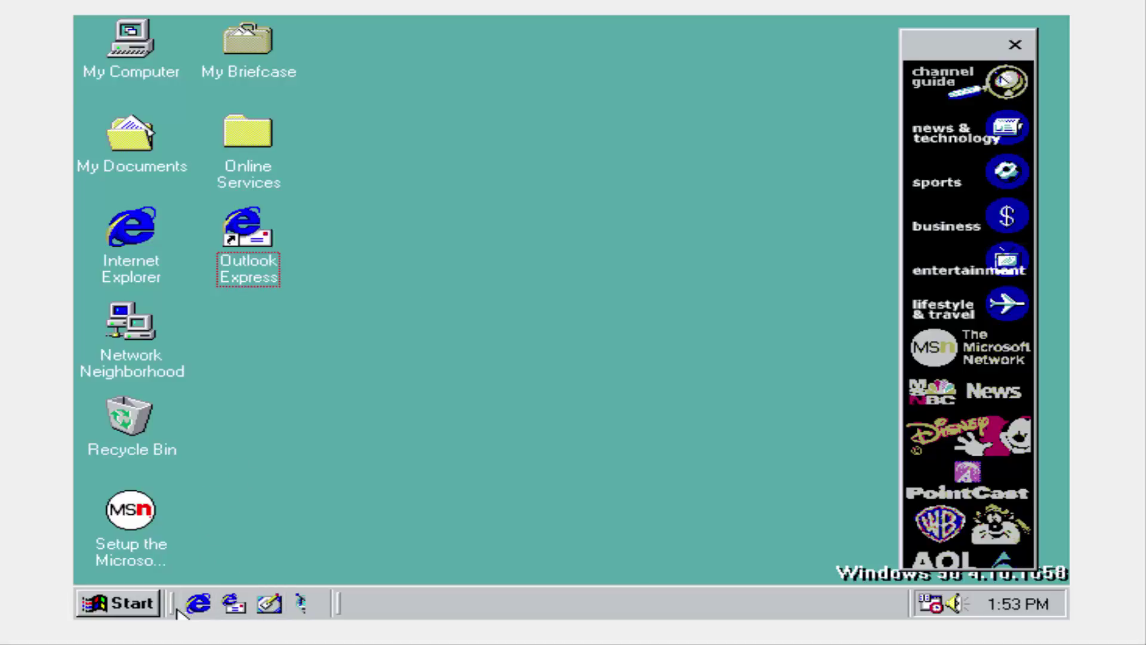
# Launch Notepad from Start > Programs > Accessories, then close the blank window.
pyautogui.click(90, 603)
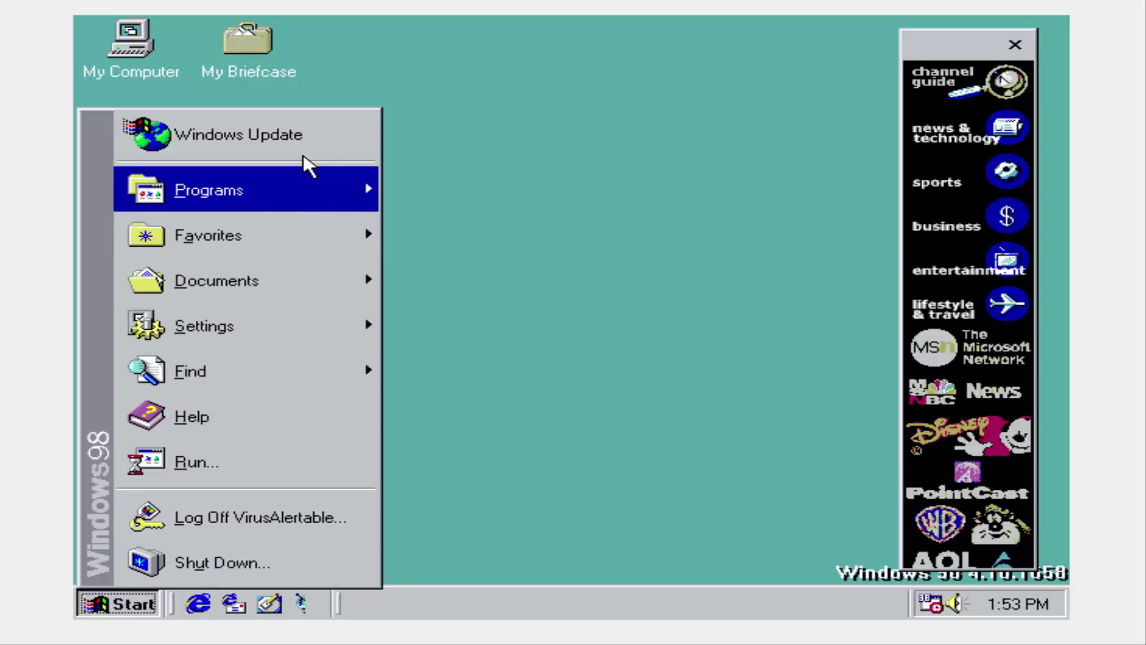
pyautogui.moveTo(280, 175)
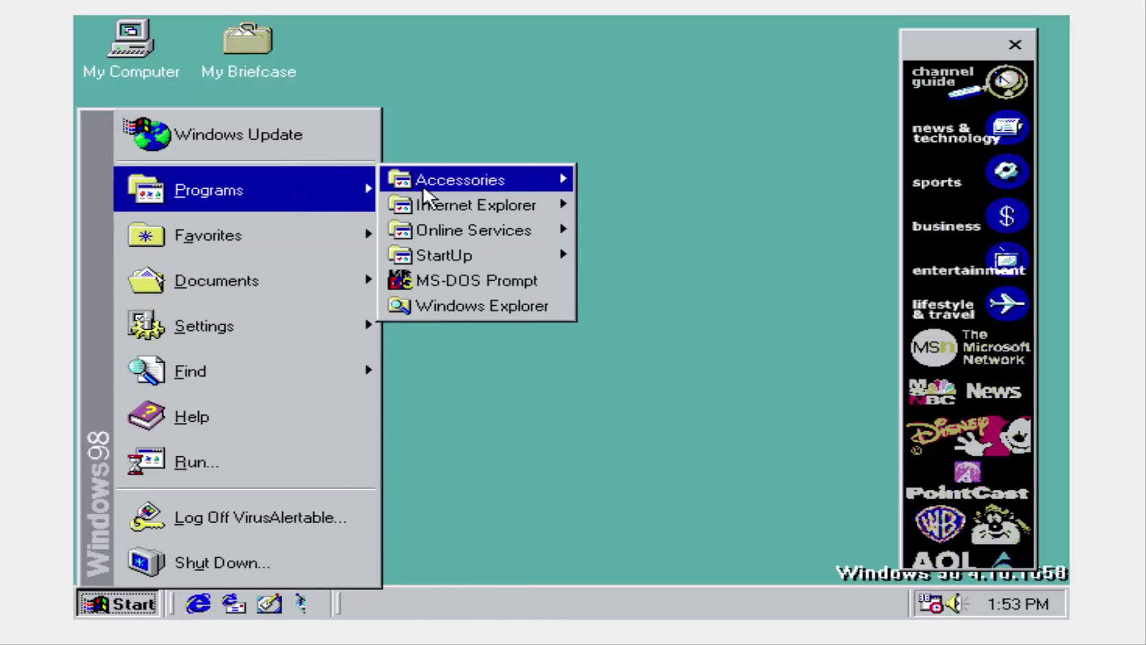
pyautogui.moveTo(423, 189)
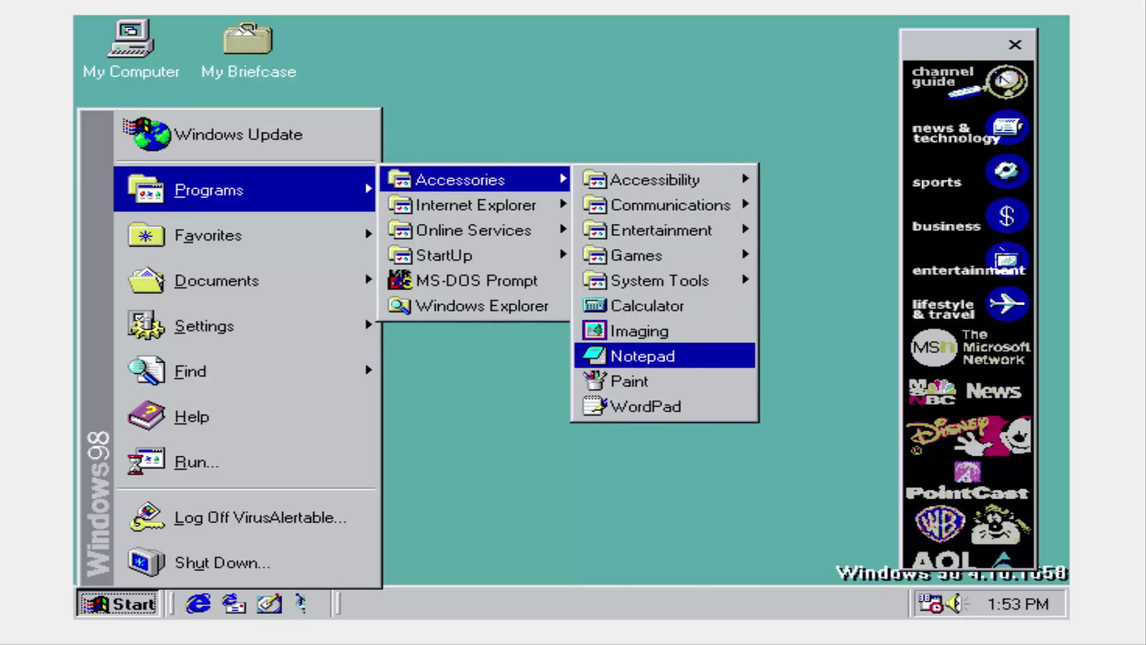
pyautogui.click(679, 352)
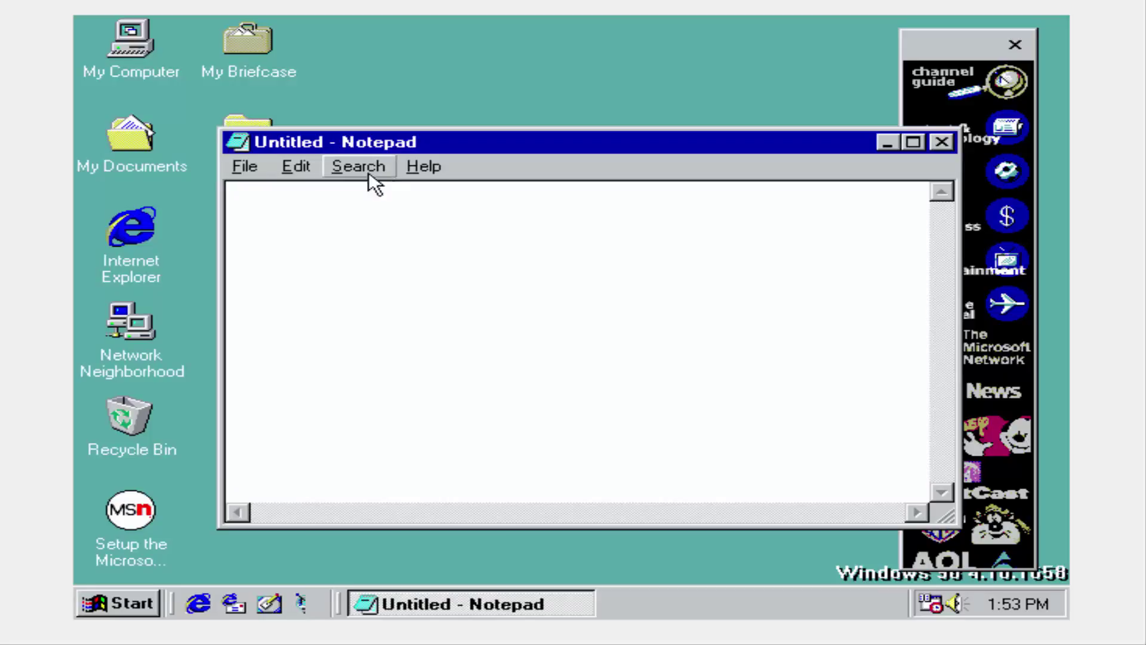
pyautogui.click(941, 143)
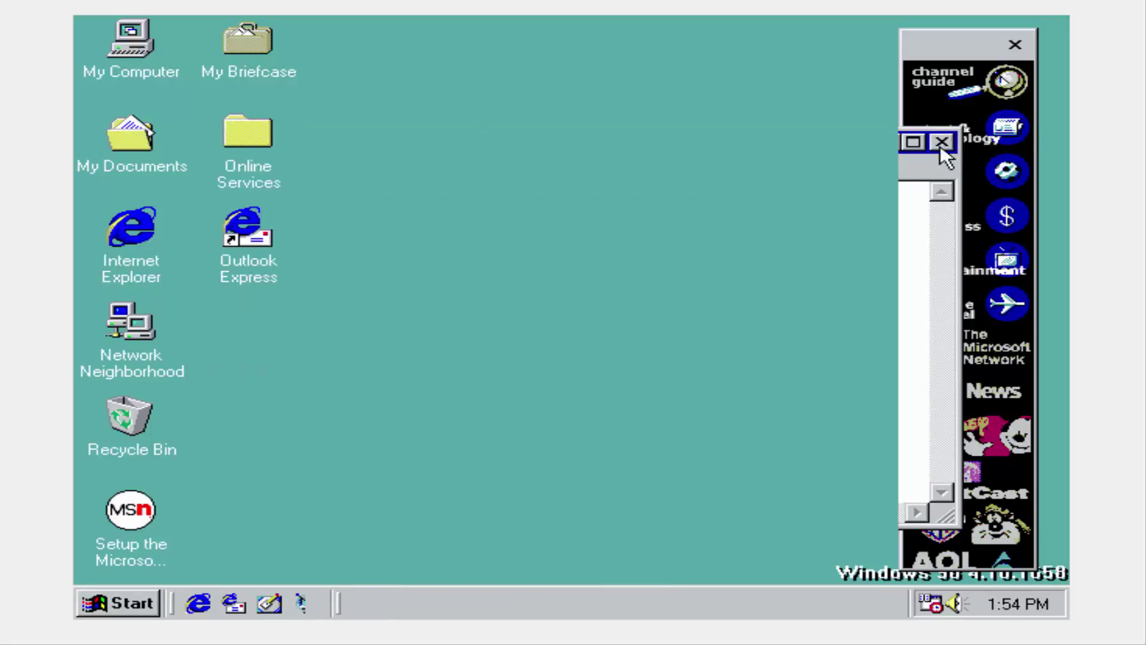
# Go back to Start > Programs > Accessories to reach Paint.
pyautogui.click(137, 594)
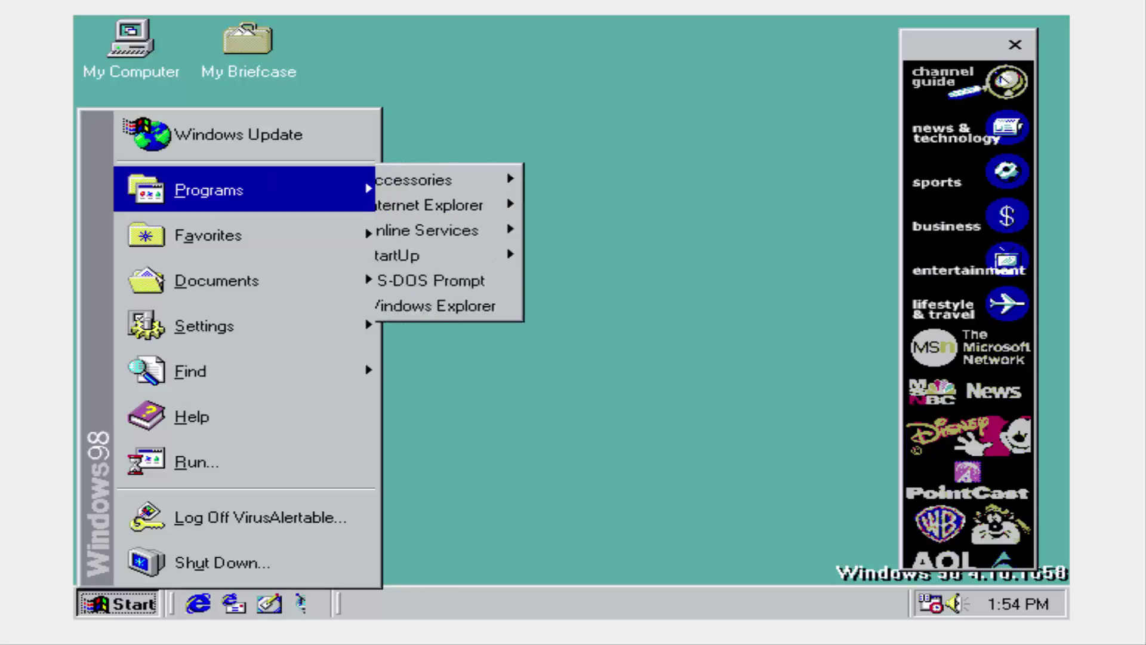
pyautogui.moveTo(485, 209)
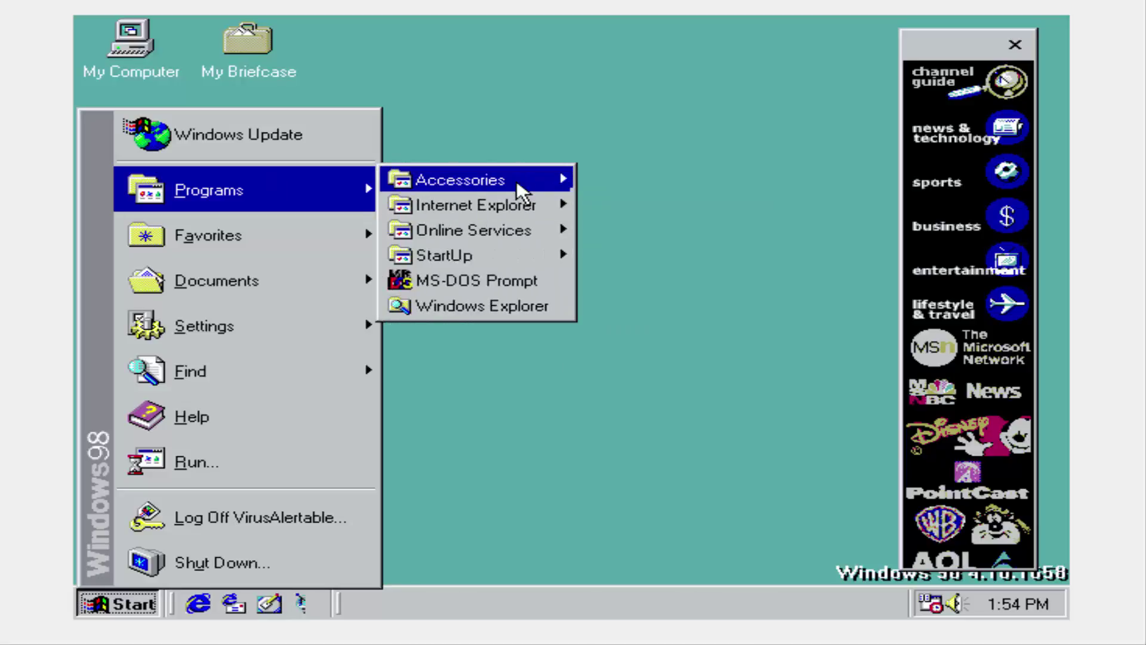
pyautogui.moveTo(517, 181)
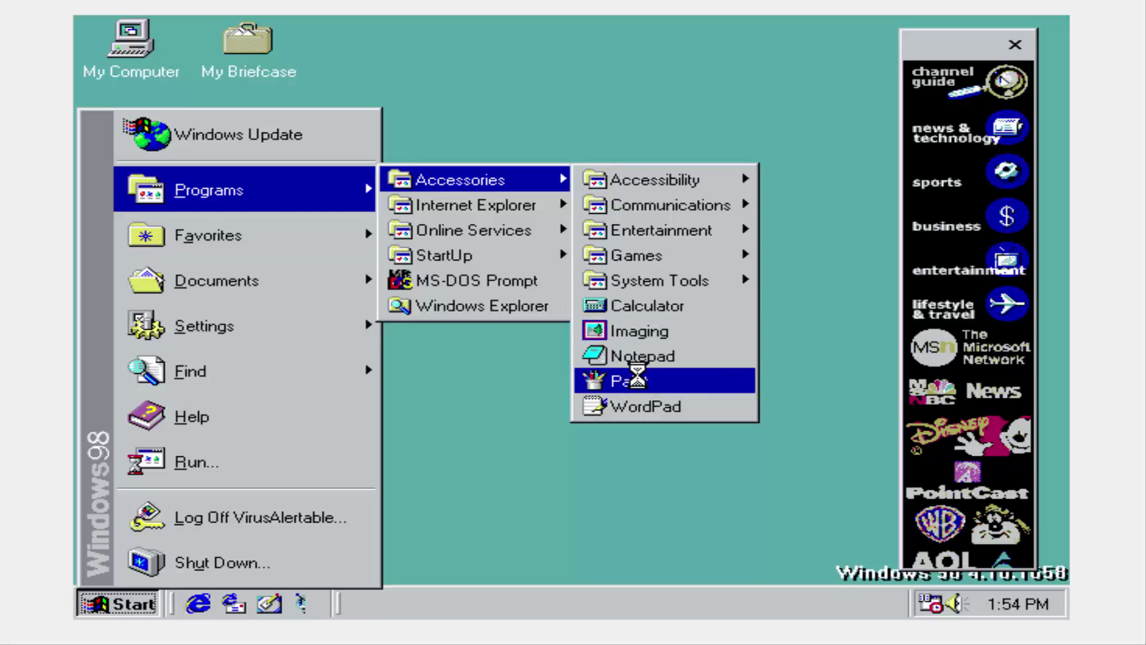
# Start Paint, doodle a smiley face with two eyes and a mouth, and close without saving.
pyautogui.click(637, 380)
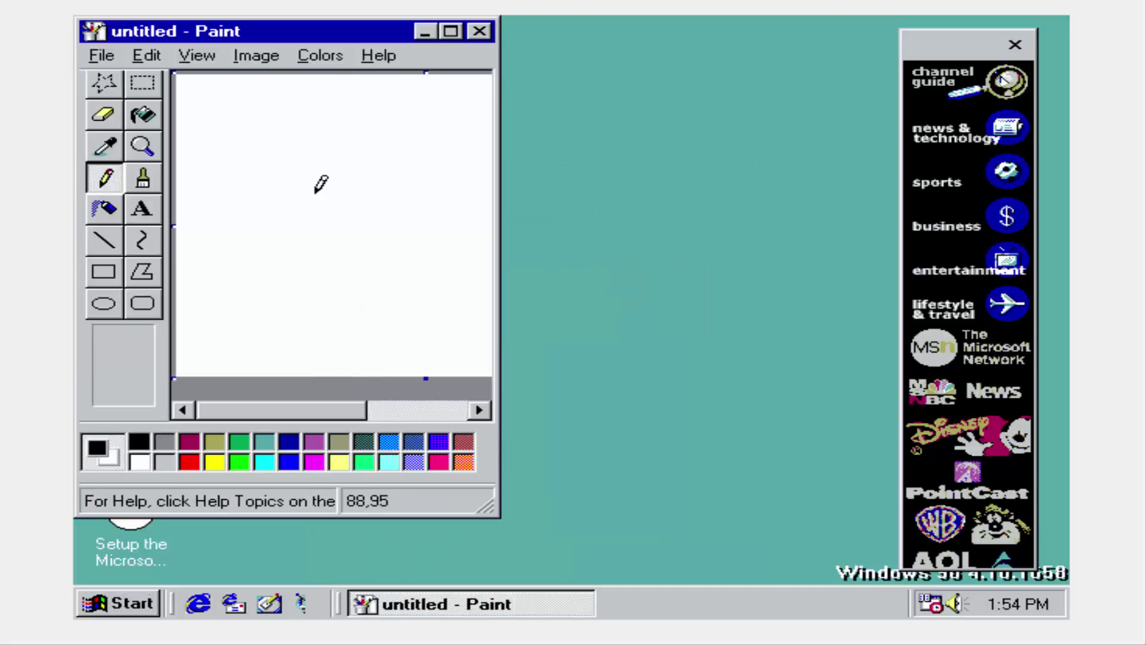
pyautogui.click(303, 173)
pyautogui.click(338, 173)
pyautogui.moveTo(263, 203)
pyautogui.mouseDown()
pyautogui.moveTo(352, 235)
pyautogui.moveTo(402, 151)
pyautogui.mouseUp()
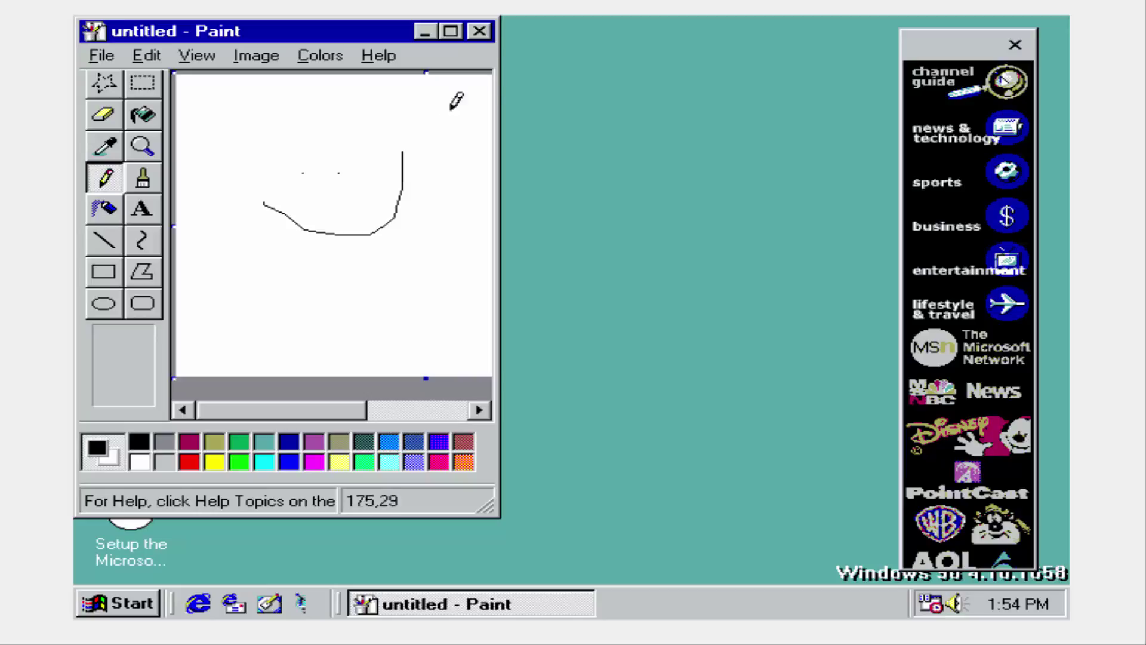
pyautogui.click(479, 31)
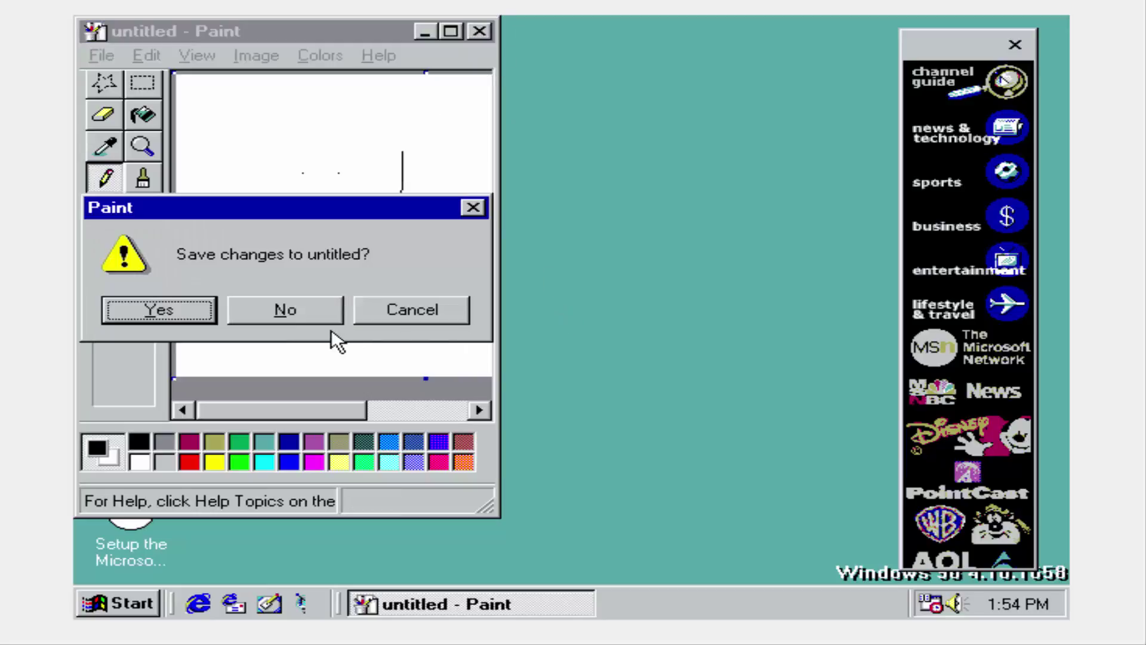
pyautogui.click(328, 309)
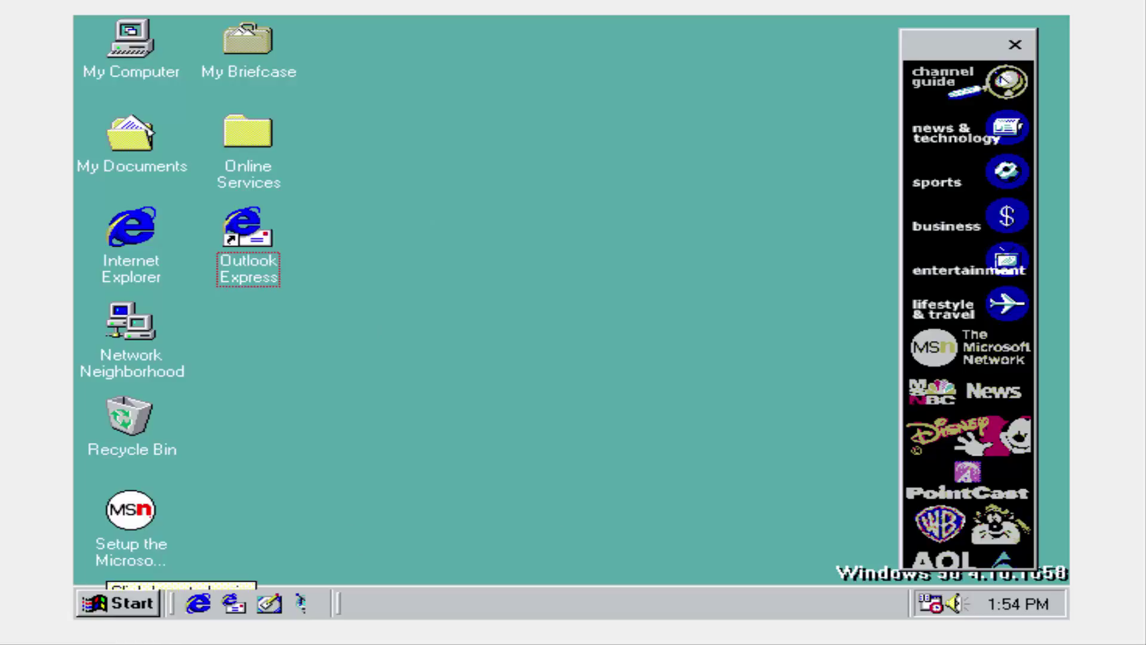
# Shut down Windows 98 from the Start menu with Shut down selected.
pyautogui.click(96, 603)
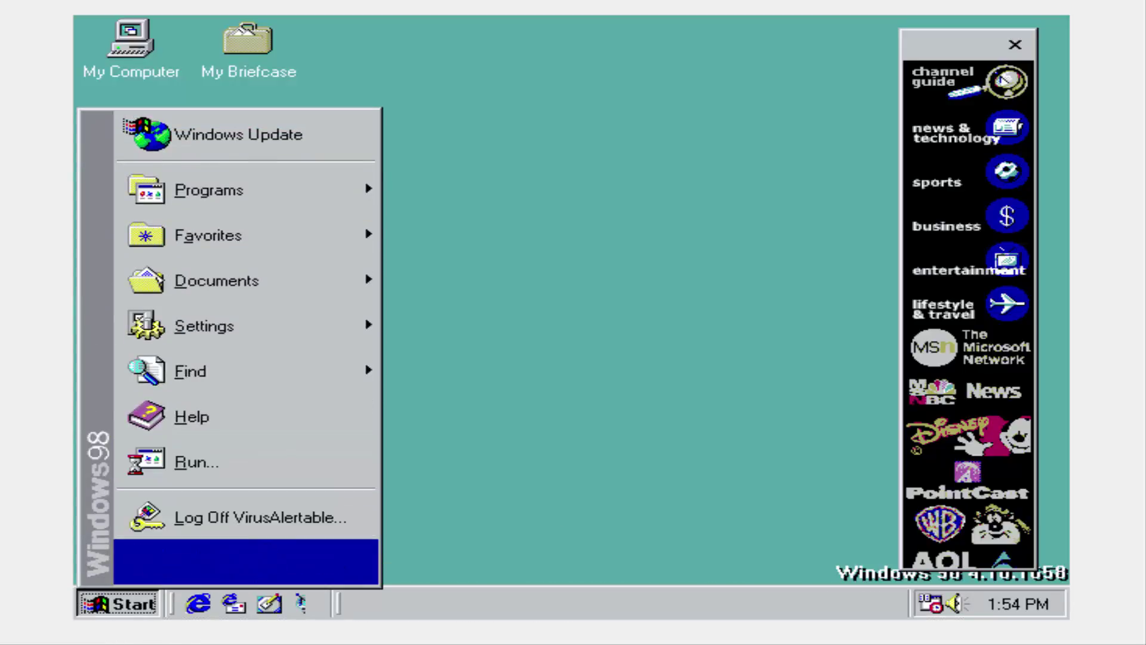
pyautogui.click(266, 552)
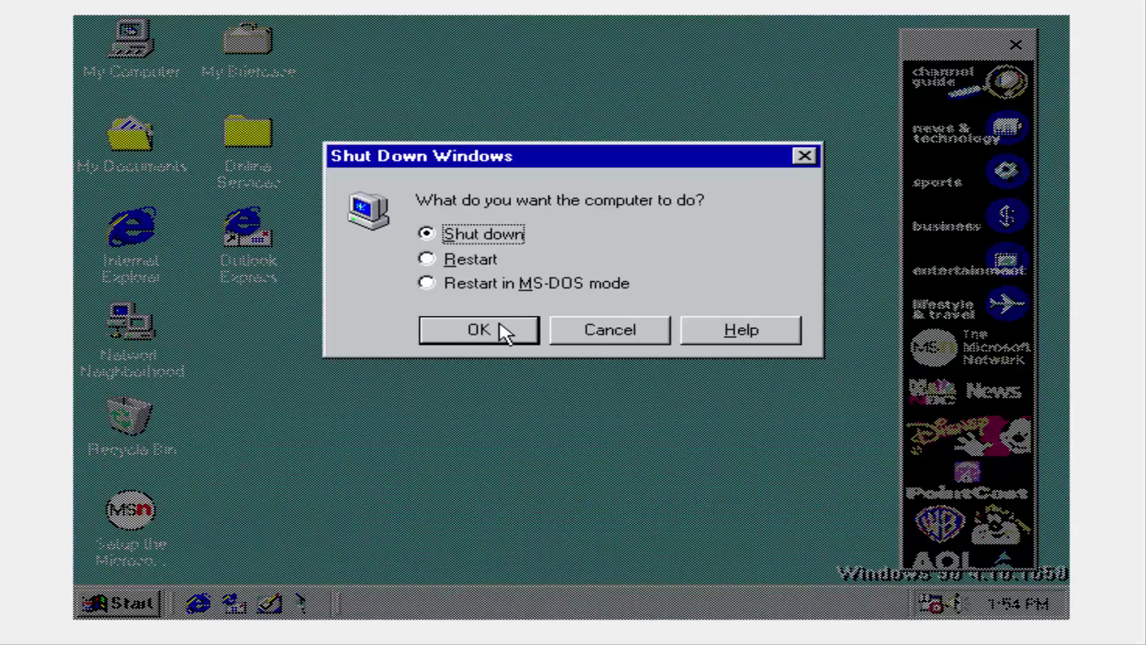
pyautogui.click(503, 332)
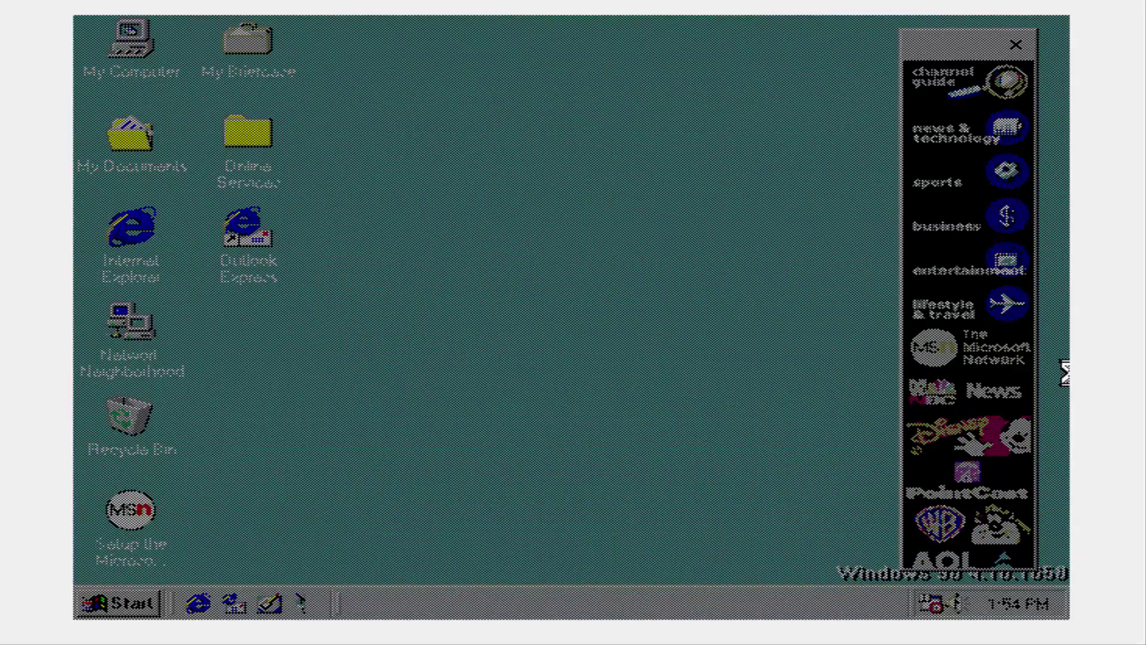